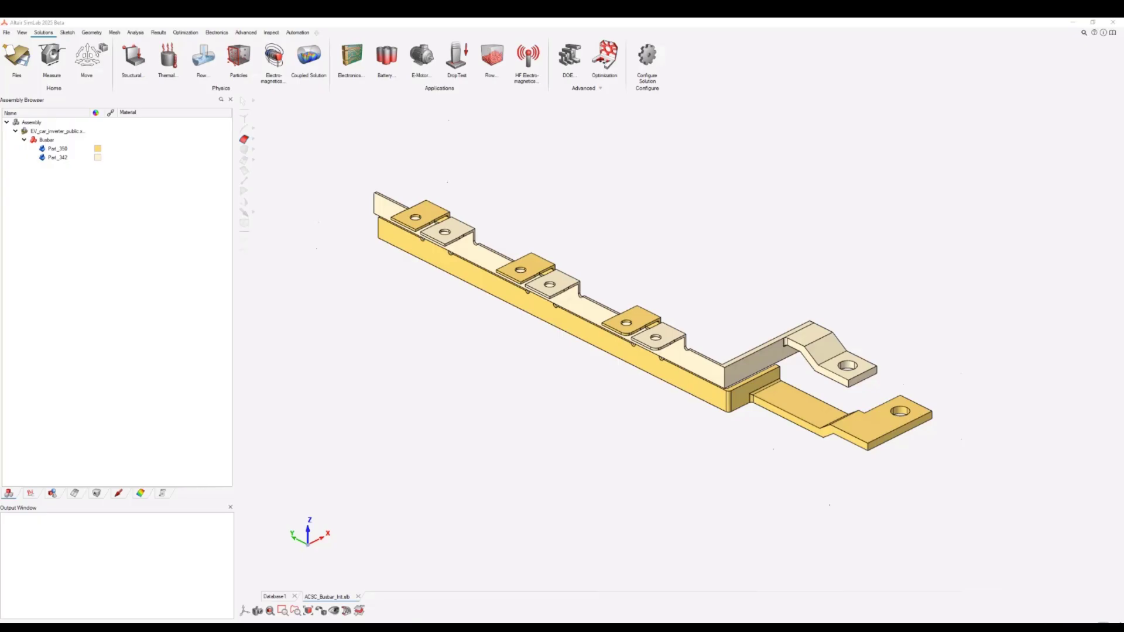
# Step: Create an edge mesh control named Edge_05 with a 0.5 mm average element size on all edges of both busbar parts
pyautogui.moveTo(593, 368)
pyautogui.mouseDown(button='middle')
pyautogui.moveTo(539, 369)
pyautogui.moveTo(515, 422)
pyautogui.moveTo(563, 385)
pyautogui.moveTo(635, 357)
pyautogui.moveTo(604, 379)
pyautogui.moveTo(617, 392)
pyautogui.moveTo(605, 378)
pyautogui.mouseUp(button='middle')
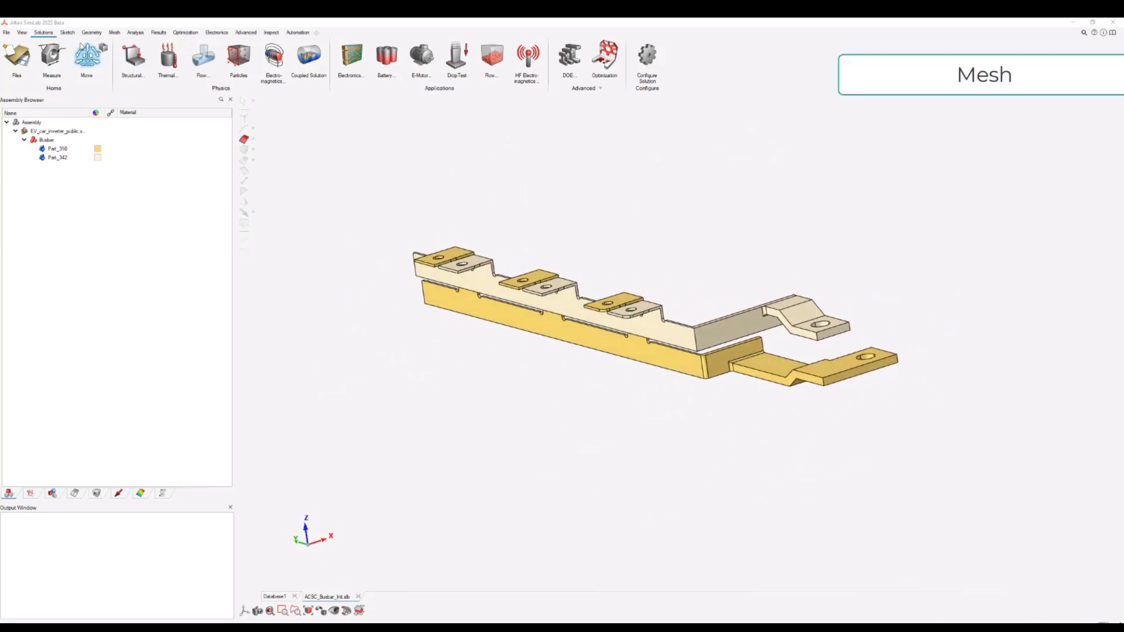
pyautogui.click(113, 33)
pyautogui.click(132, 59)
pyautogui.moveTo(501, 204); pyautogui.dragTo(332, 187)
pyautogui.click(221, 223)
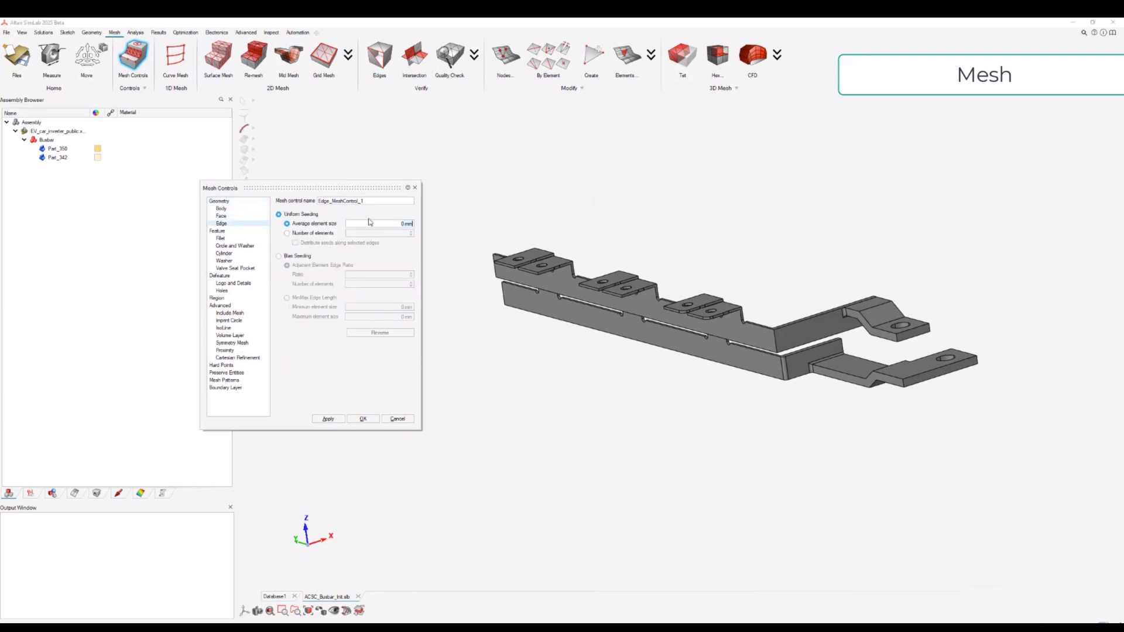
pyautogui.doubleClick(376, 202)
pyautogui.press('BackSpace')
pyautogui.moveTo(456, 190); pyautogui.dragTo(1022, 455)
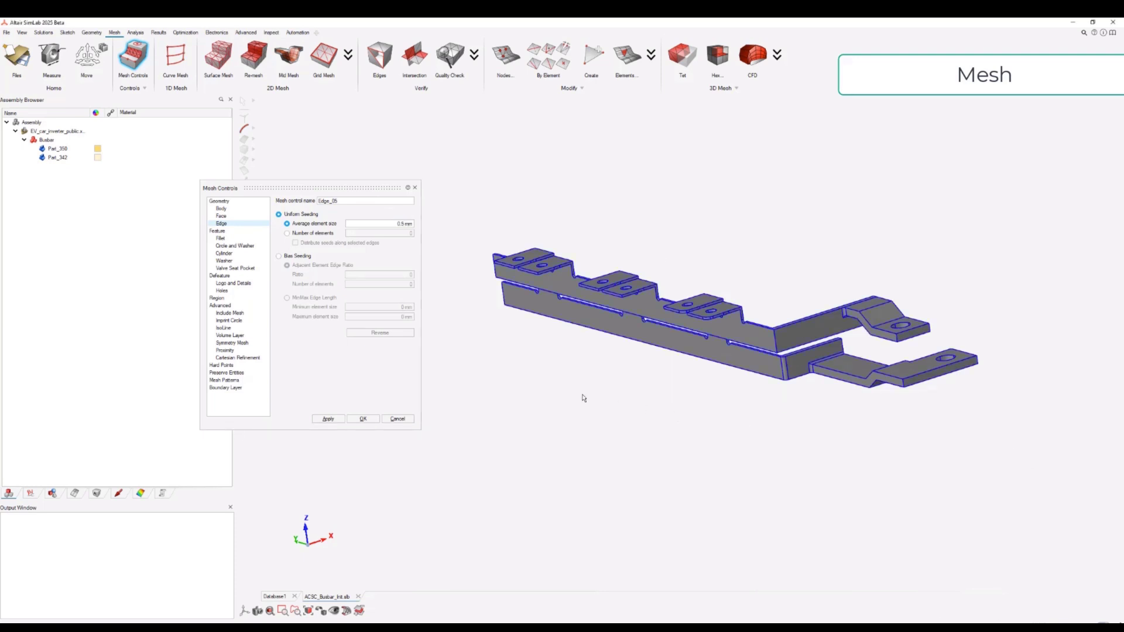
pyautogui.click(338, 420)
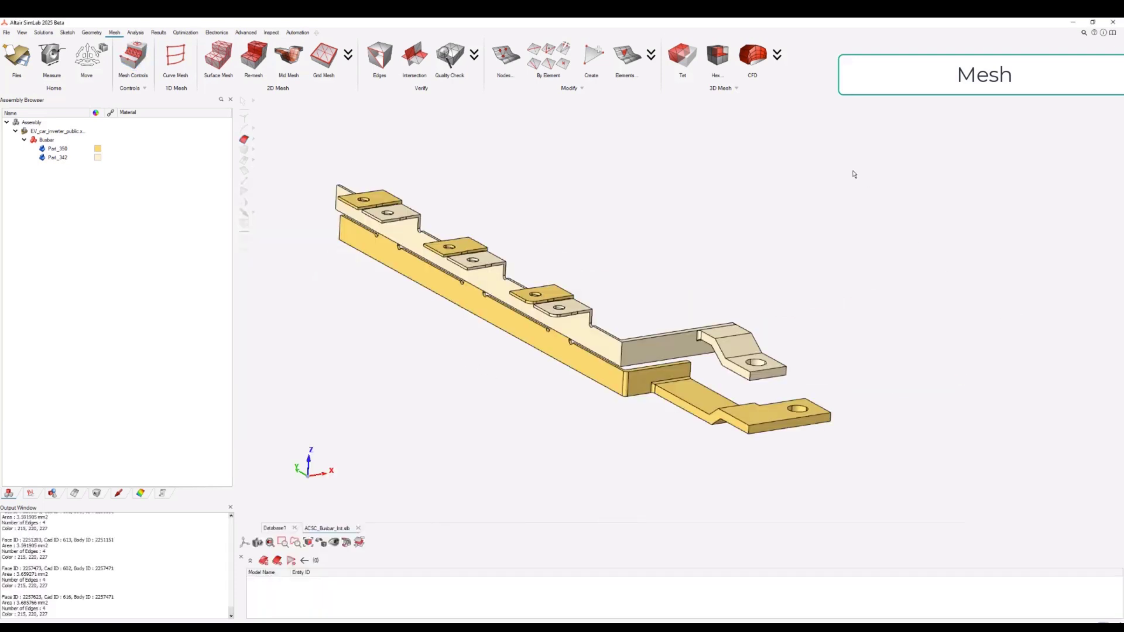
# Step: Generate a matching TET4 tetrahedral mesh on both busbar bodies with a 5 mm average element size
pyautogui.click(683, 56)
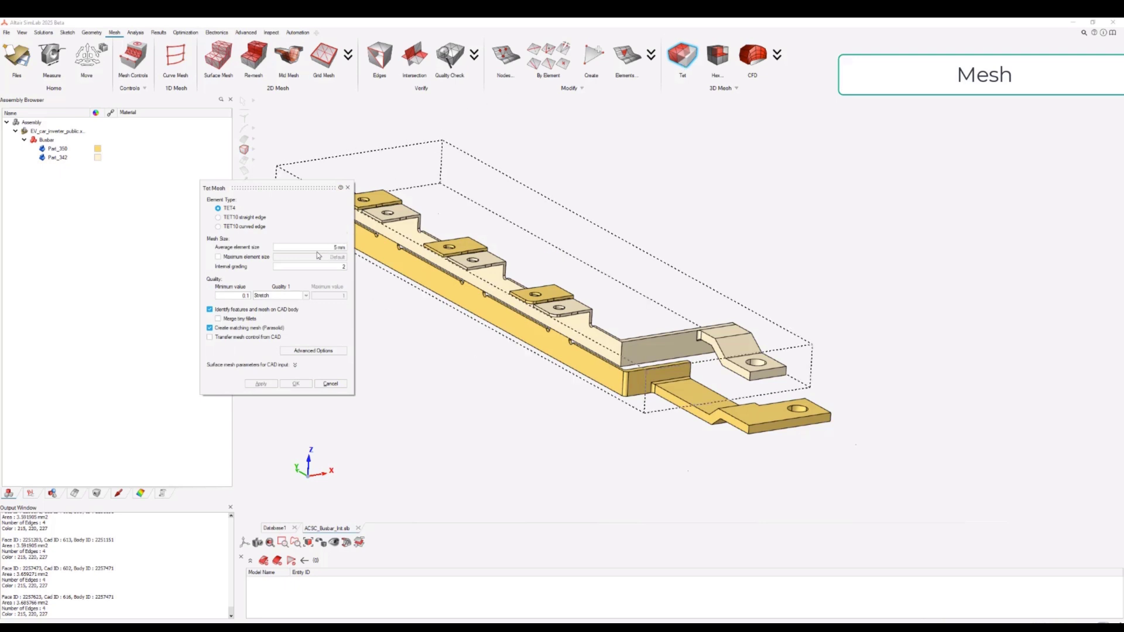
pyautogui.click(209, 328)
pyautogui.hotkey('ctrl', 'a')
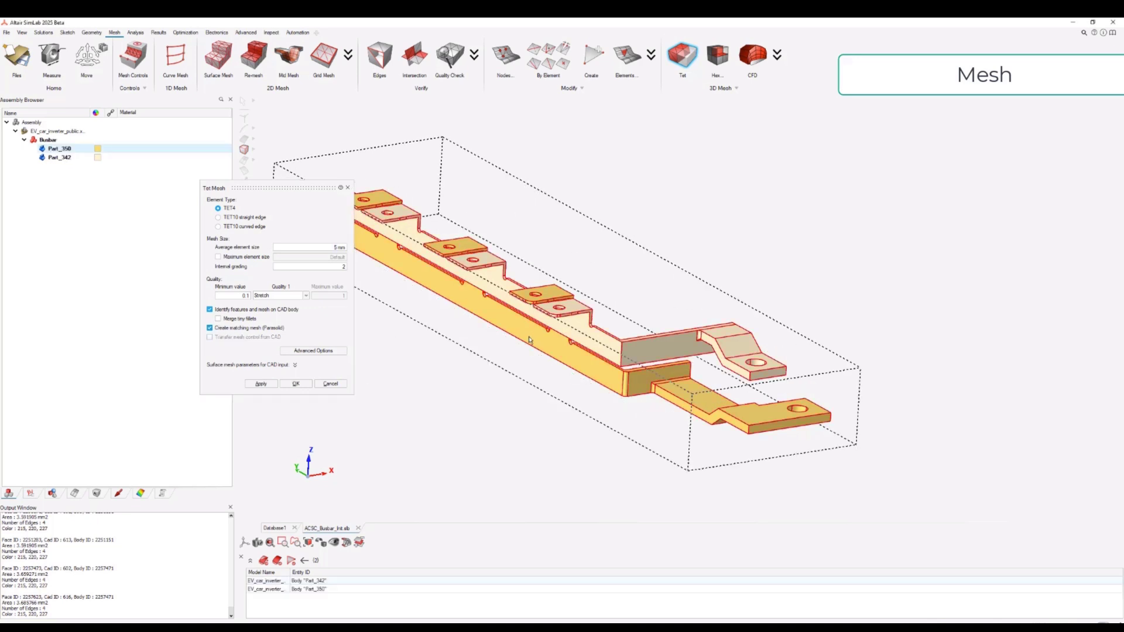
pyautogui.click(297, 384)
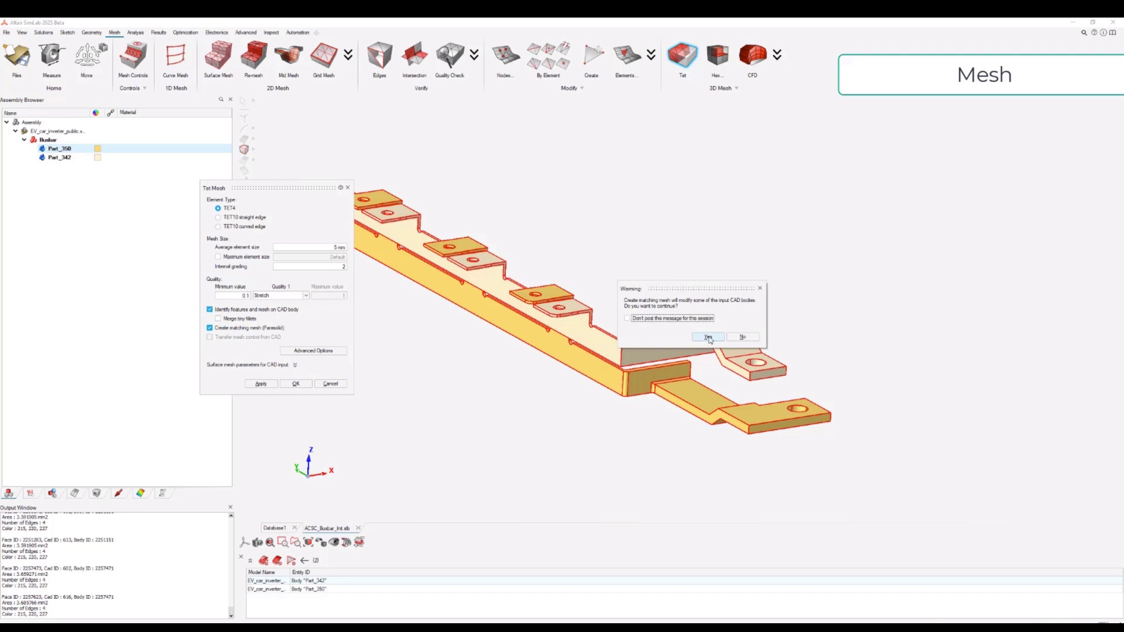
pyautogui.click(708, 338)
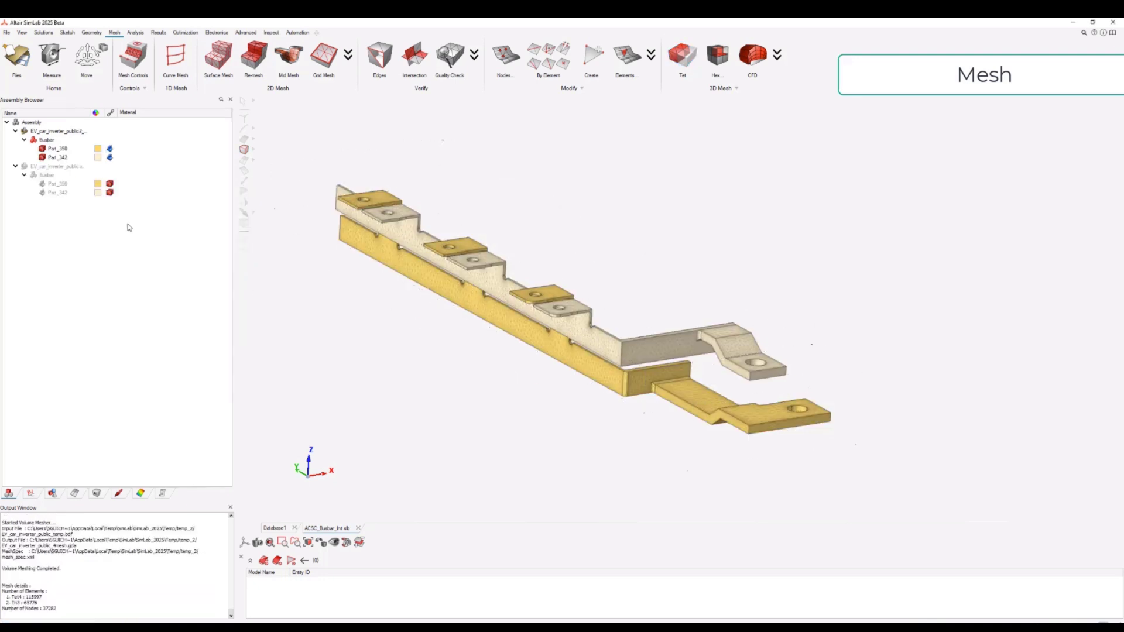
# Step: Save the meshed model as a new database named ACSC_Busbar_Mesh.slb
pyautogui.click(61, 149)
pyautogui.press('Escape')
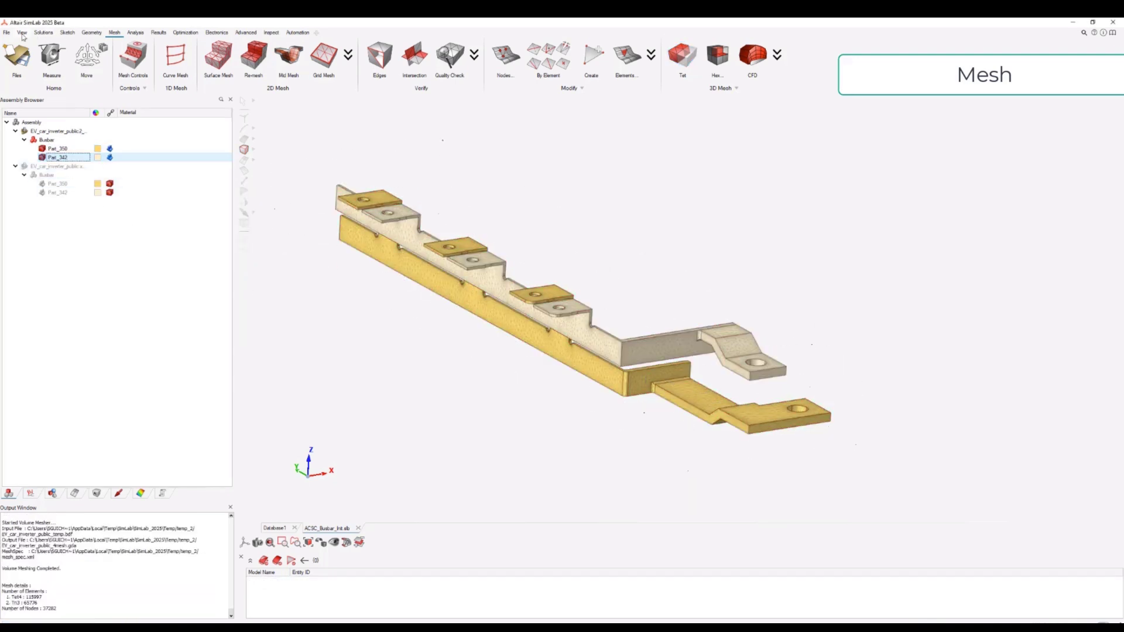
pyautogui.click(6, 32)
pyautogui.click(36, 162)
pyautogui.write('Mesh.slb')
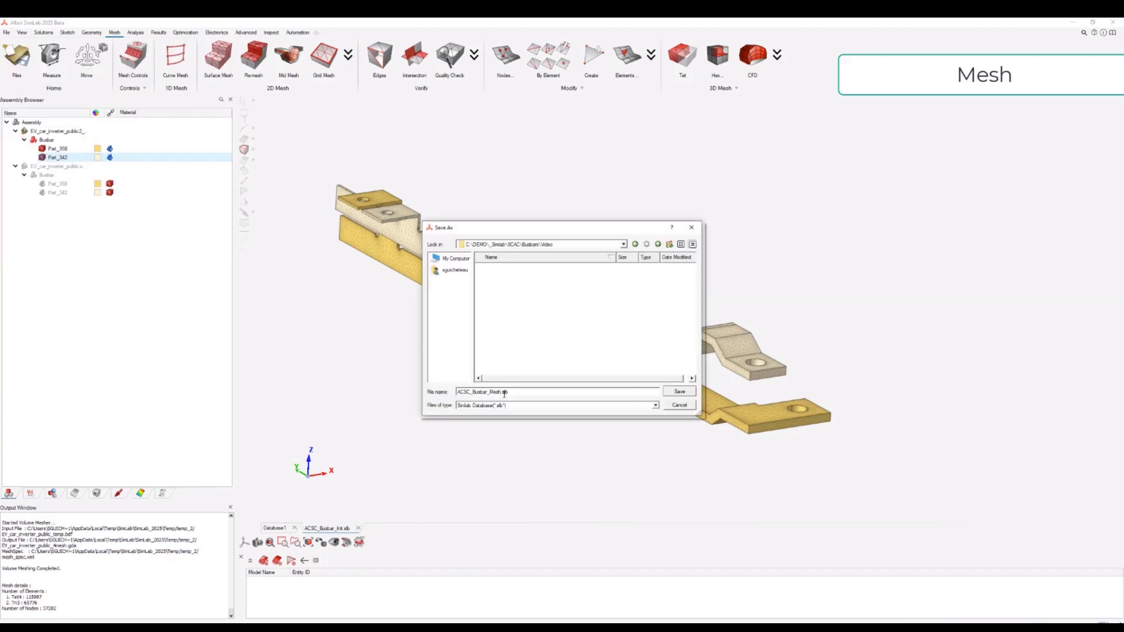
pyautogui.press('Return')
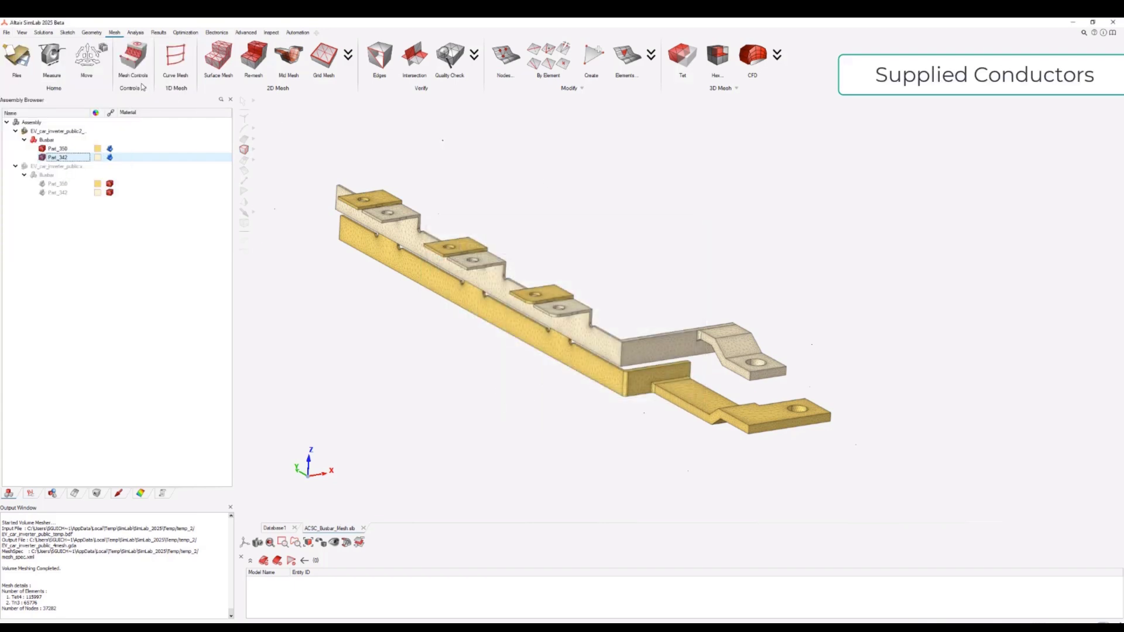
# Step: Start a new electromagnetic AC Supplied Conductors solution and assign both meshed busbar bodies to it
pyautogui.click(44, 32)
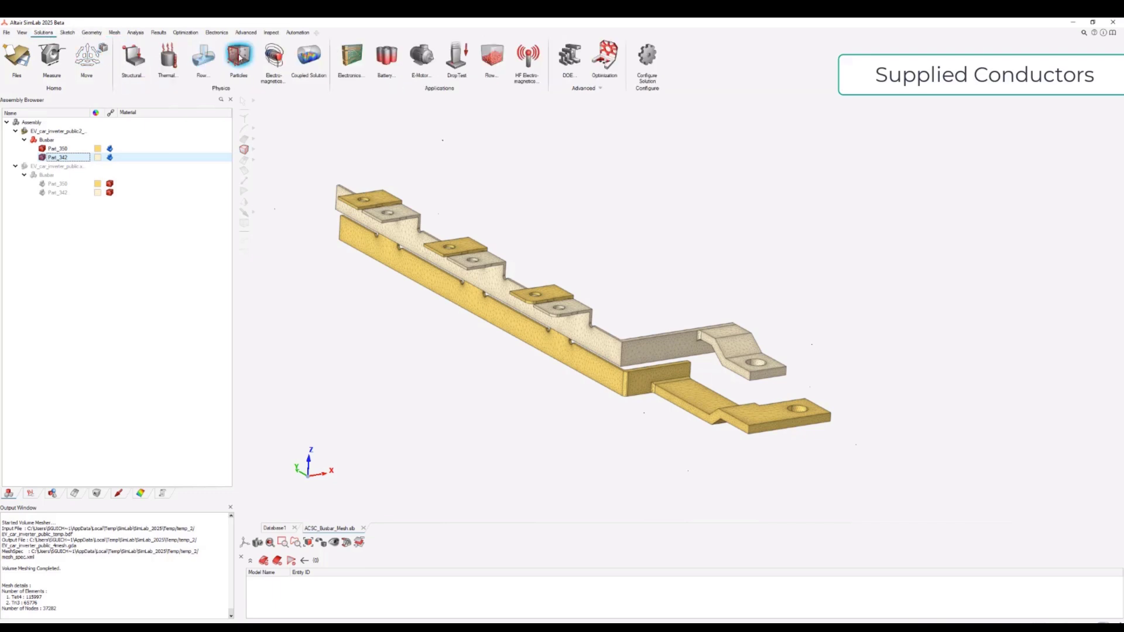
pyautogui.click(277, 58)
pyautogui.click(485, 117)
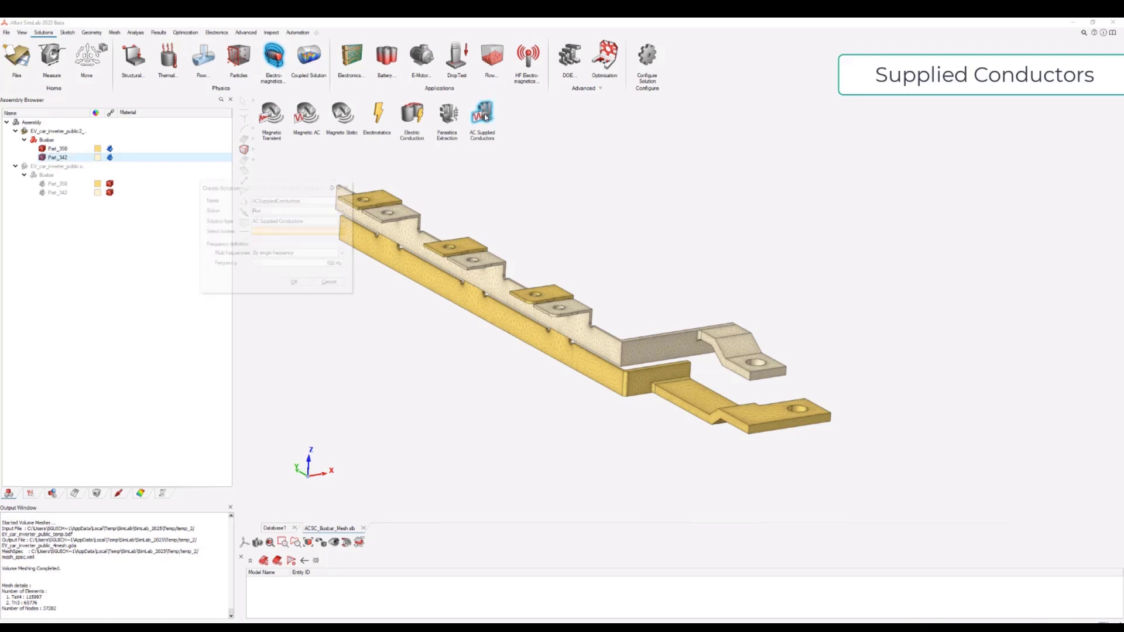
pyautogui.click(471, 275)
pyautogui.click(466, 255)
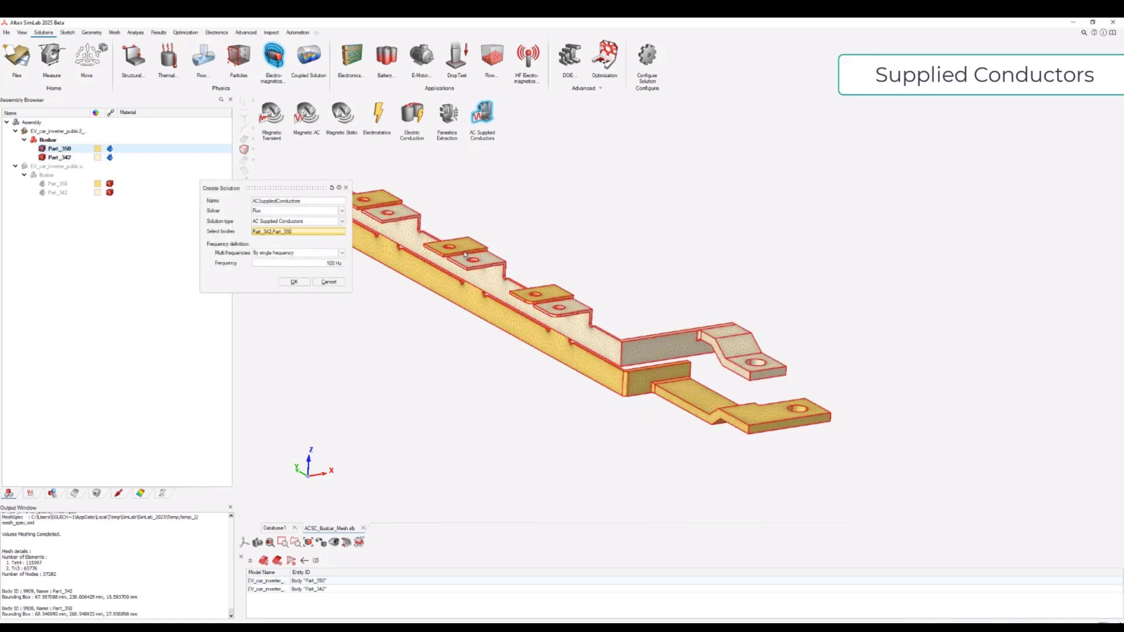
# Step: Define the solution frequencies by logarithmic step number from 100 Hz to 100 kHz with 4 steps and create the solution
pyautogui.click(286, 254)
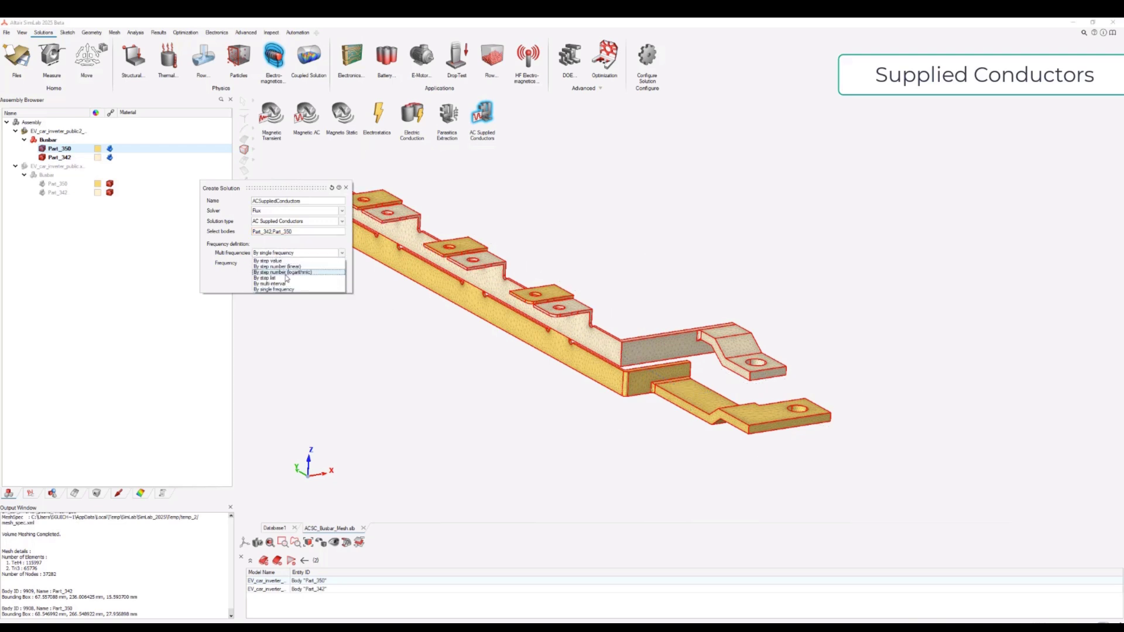
pyautogui.click(287, 278)
pyautogui.click(320, 263)
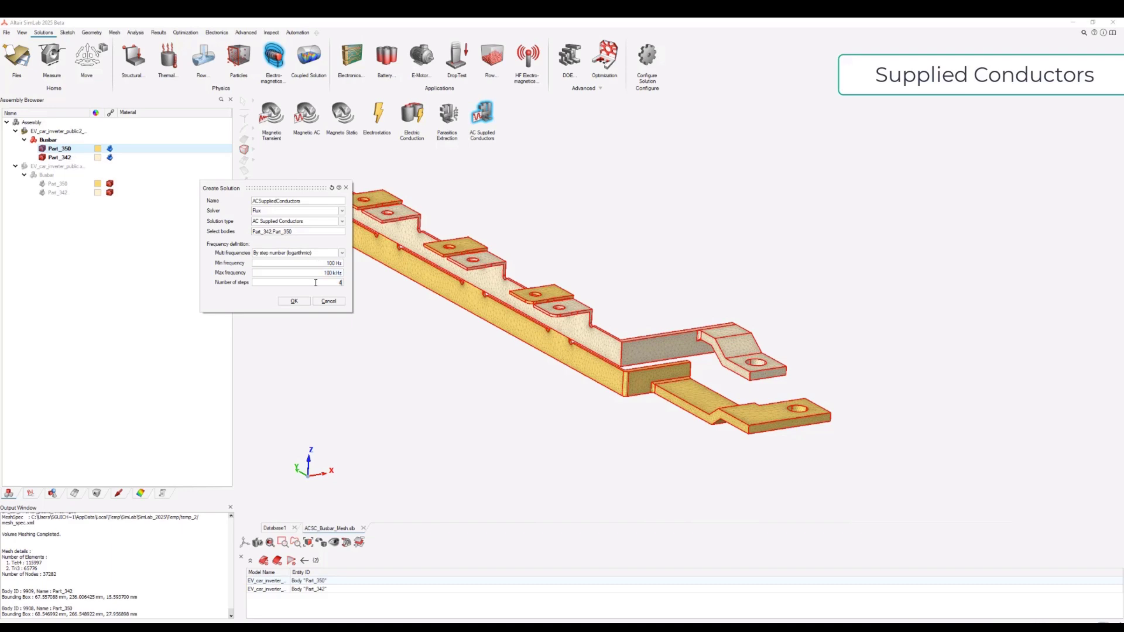
pyautogui.click(294, 300)
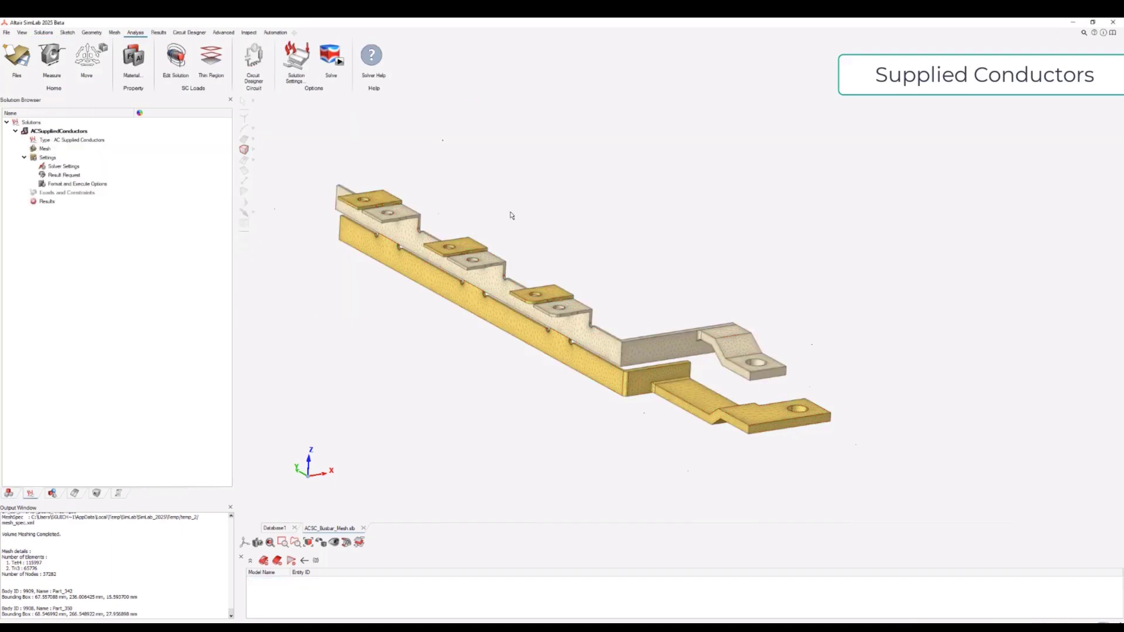
# Step: Load Copper_Material_Flux from the built-in electromagnetic electric materials into the model's materials
pyautogui.click(141, 57)
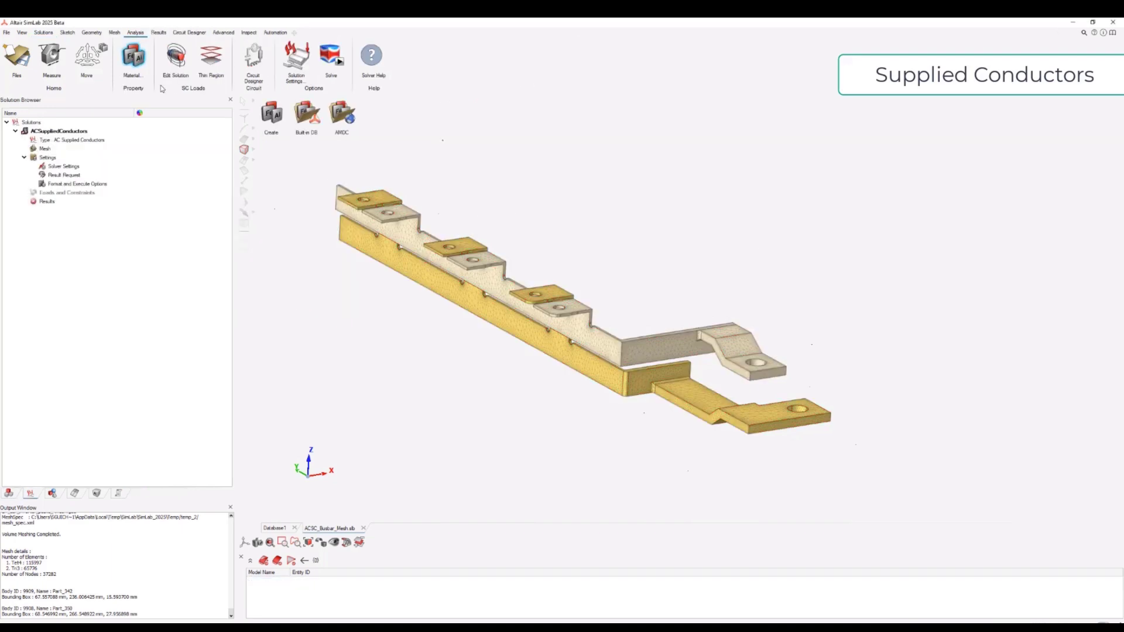
pyautogui.click(307, 115)
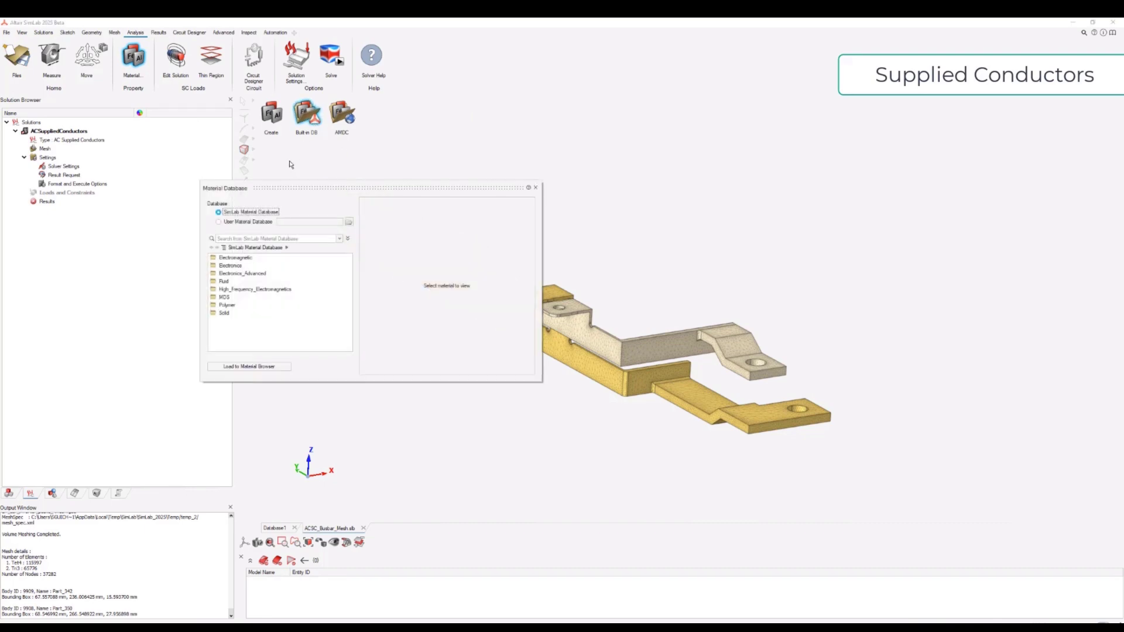
pyautogui.doubleClick(234, 257)
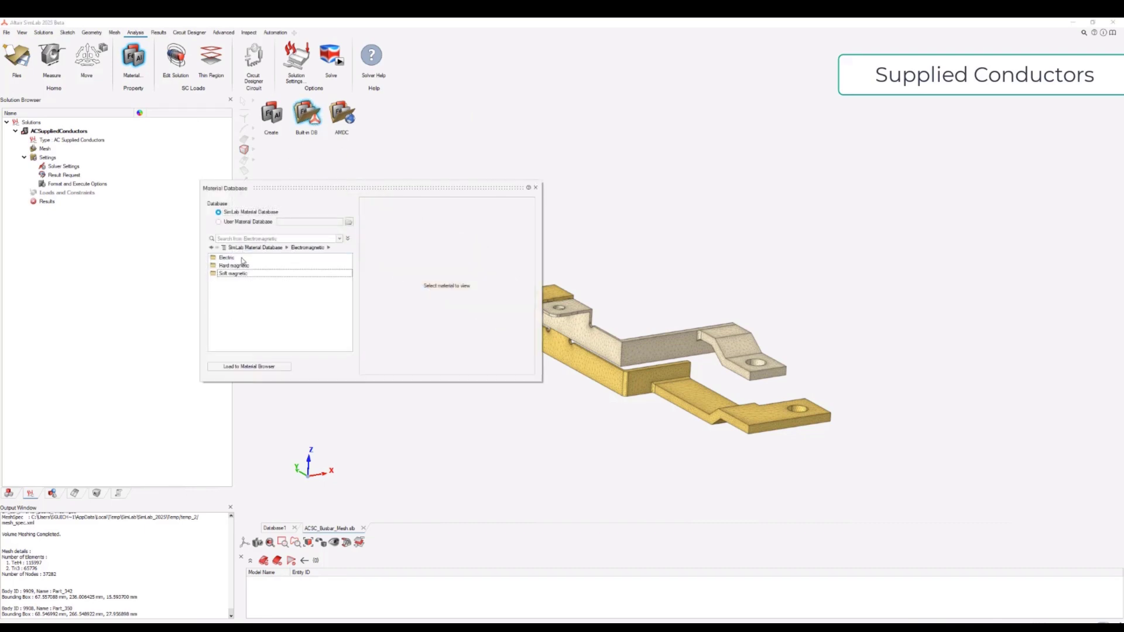
pyautogui.doubleClick(235, 258)
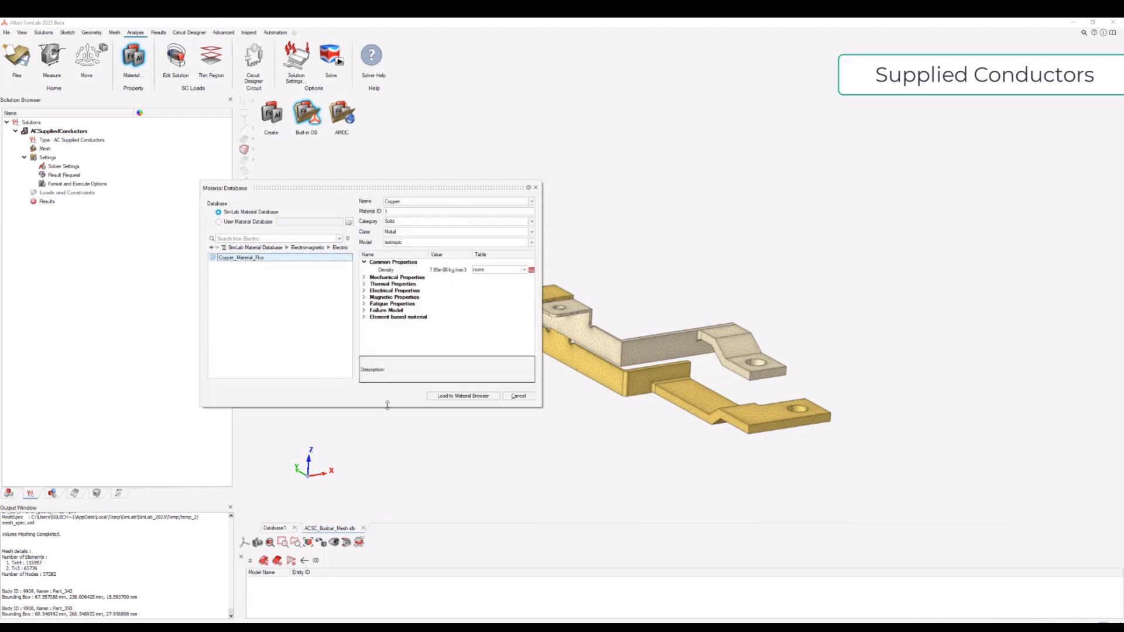
pyautogui.click(469, 397)
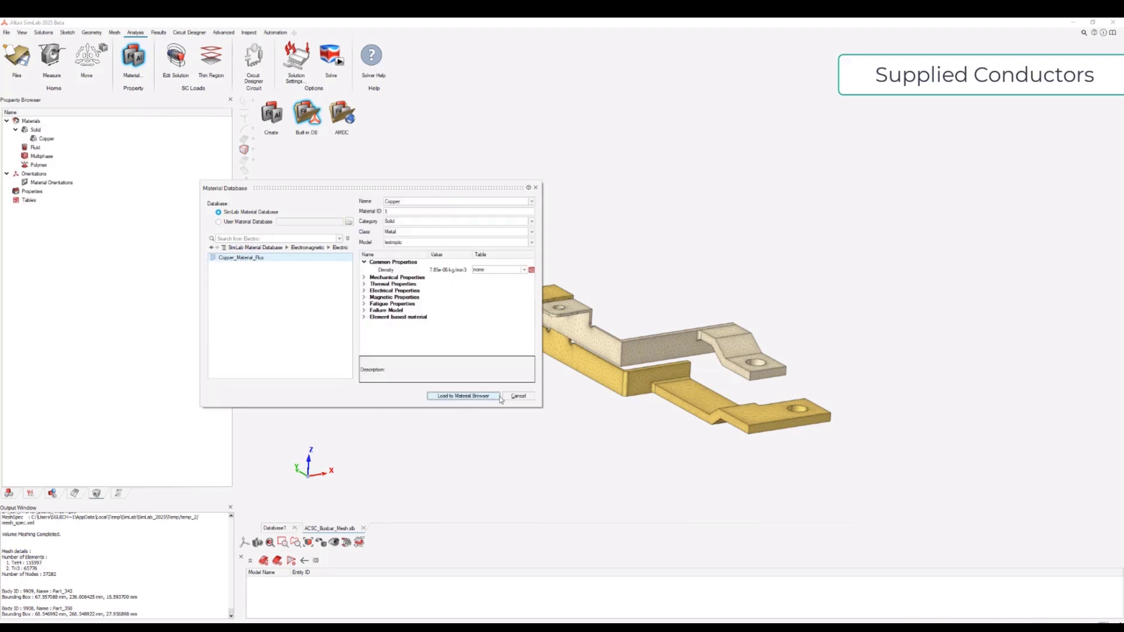
pyautogui.click(518, 396)
pyautogui.click(55, 141)
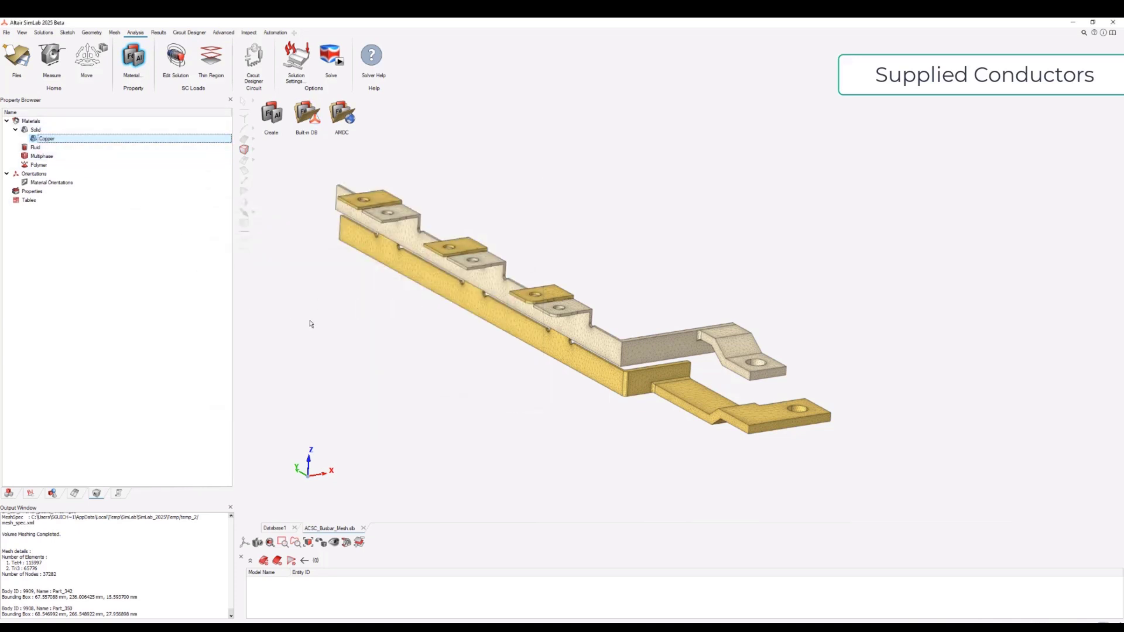
# Step: Assign the Copper material to the meshed bodies Part_350 and Part_342
pyautogui.click(10, 492)
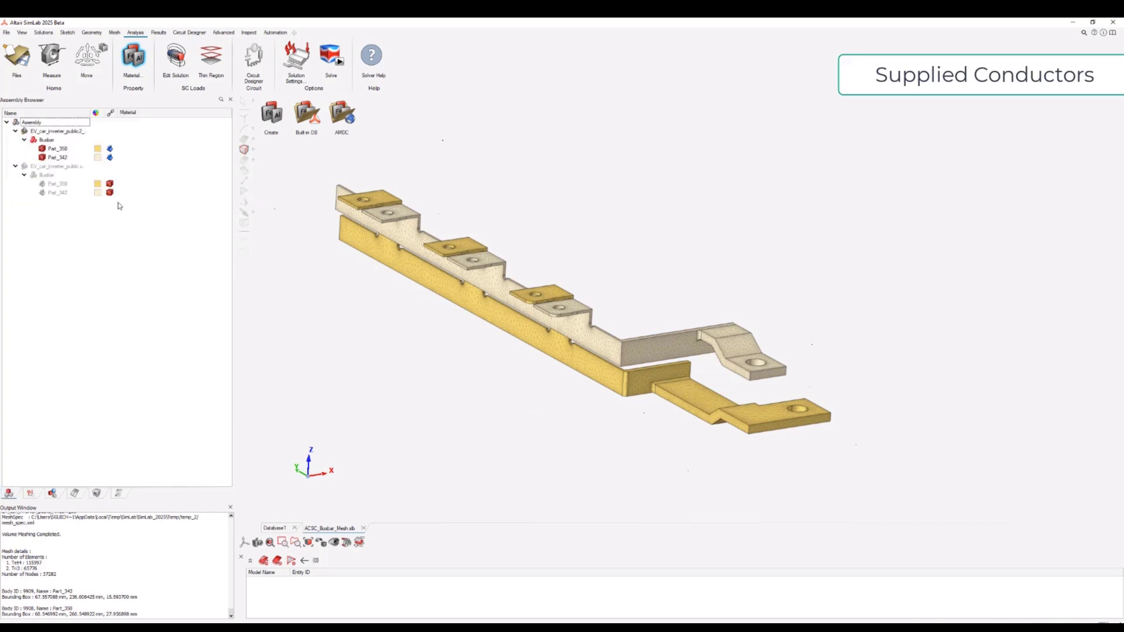
pyautogui.click(132, 148)
pyautogui.click(134, 150)
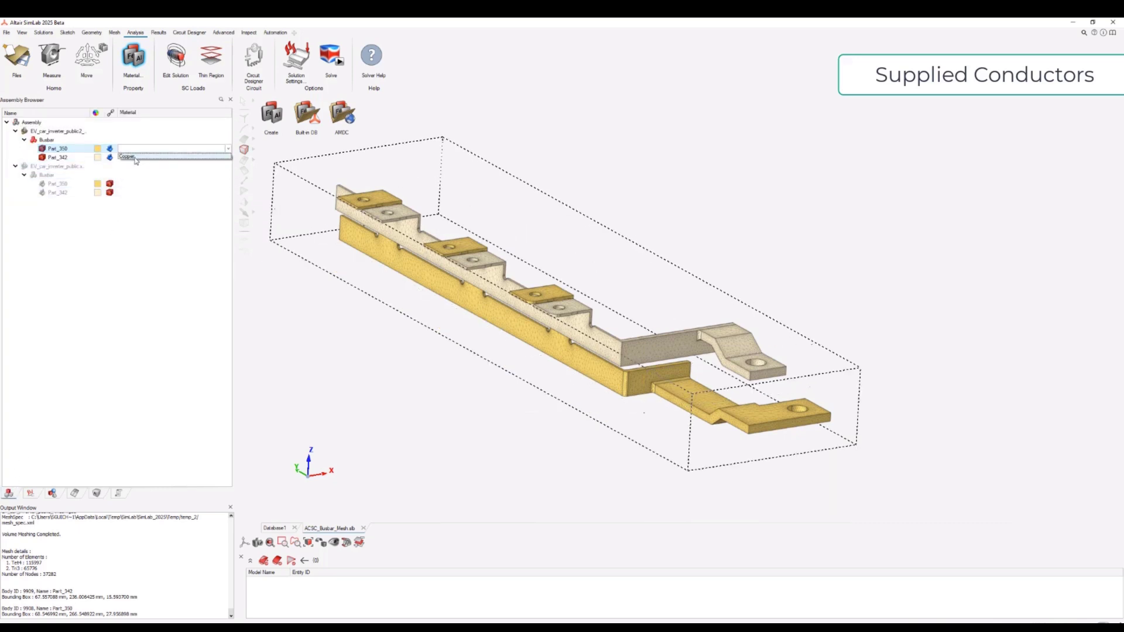
pyautogui.click(135, 157)
pyautogui.click(135, 157)
pyautogui.click(134, 158)
pyautogui.click(134, 167)
# Step: Select both busbar bodies in the model and check the material assigned to them
pyautogui.moveTo(516, 253); pyautogui.dragTo(562, 357)
pyautogui.rightClick(545, 300)
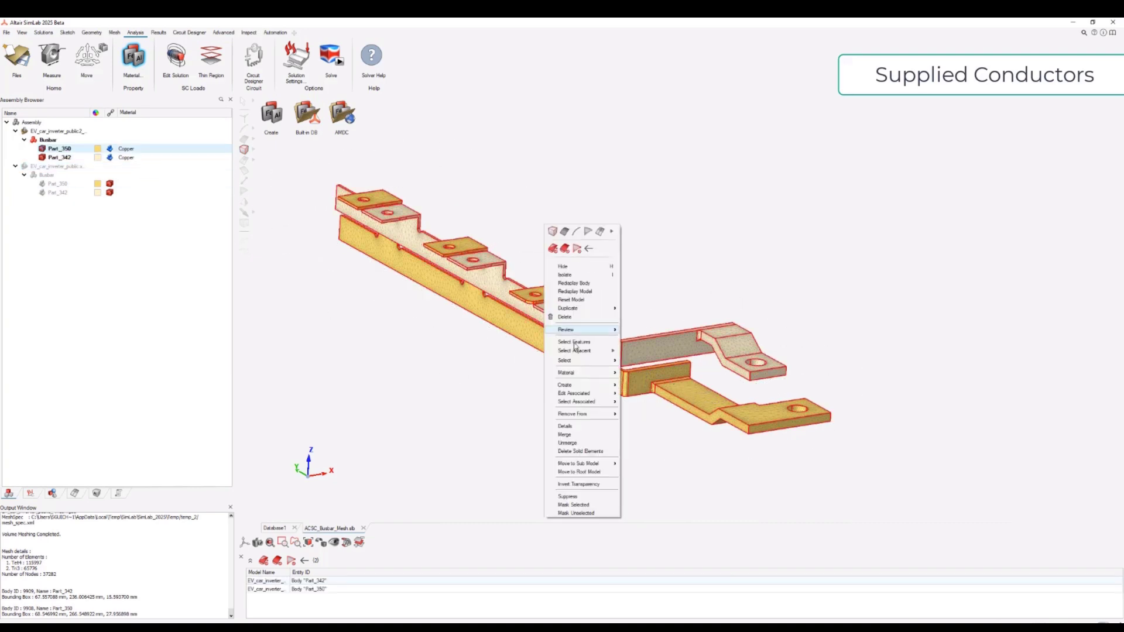
pyautogui.moveTo(586, 375)
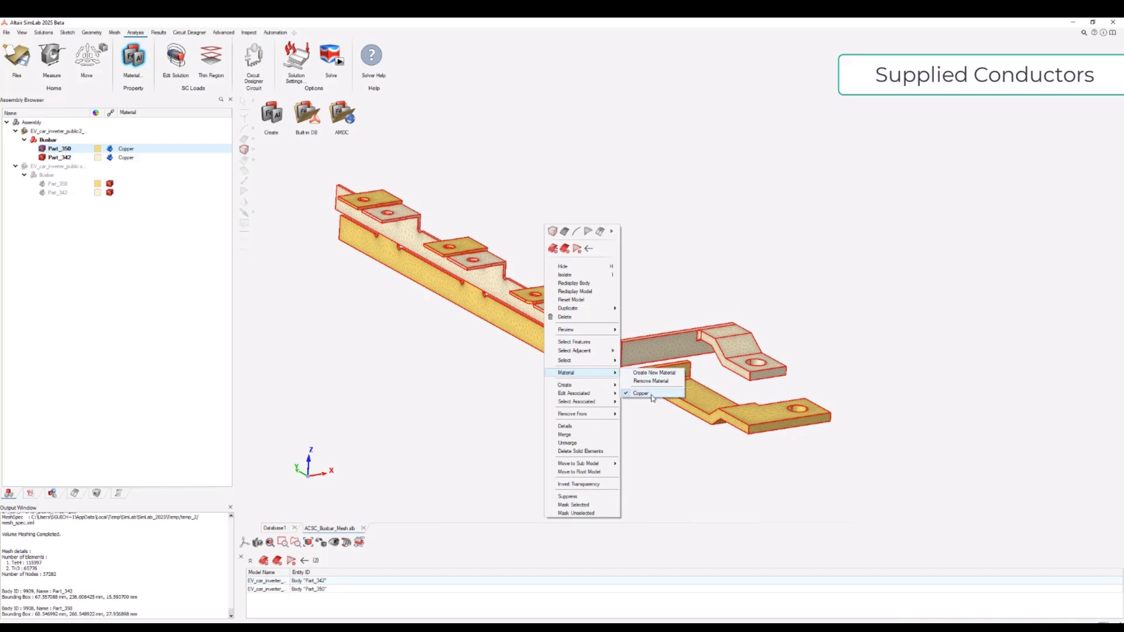
pyautogui.click(697, 476)
pyautogui.click(462, 384)
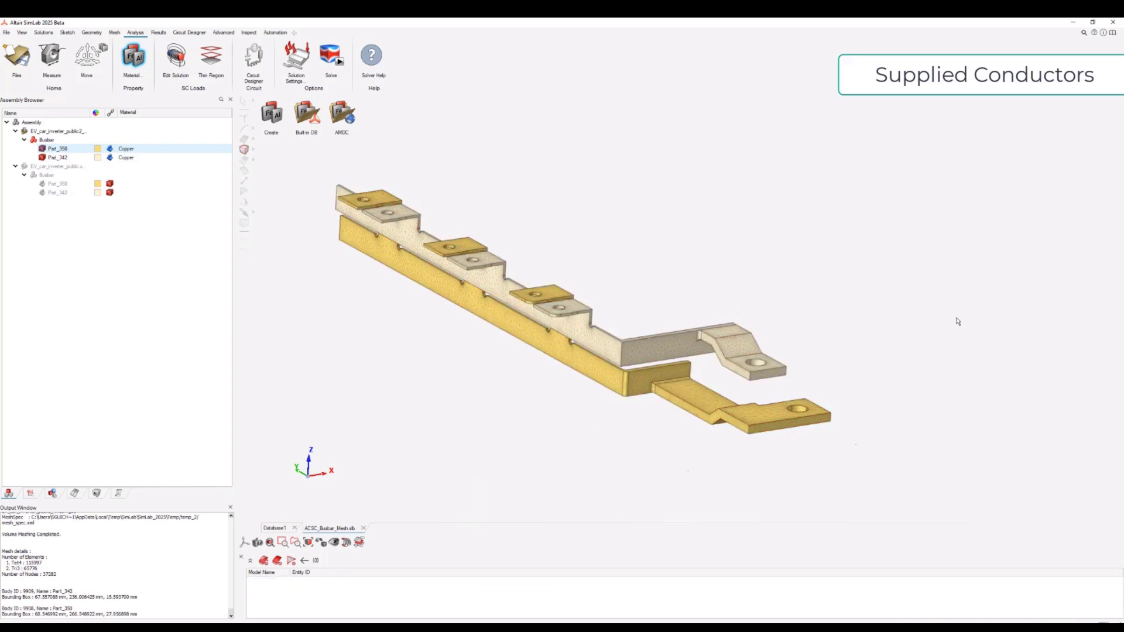
# Step: Add an N-pin solid conductor with 1 top pin and 3 right pins on the left side of the circuit
pyautogui.click(254, 56)
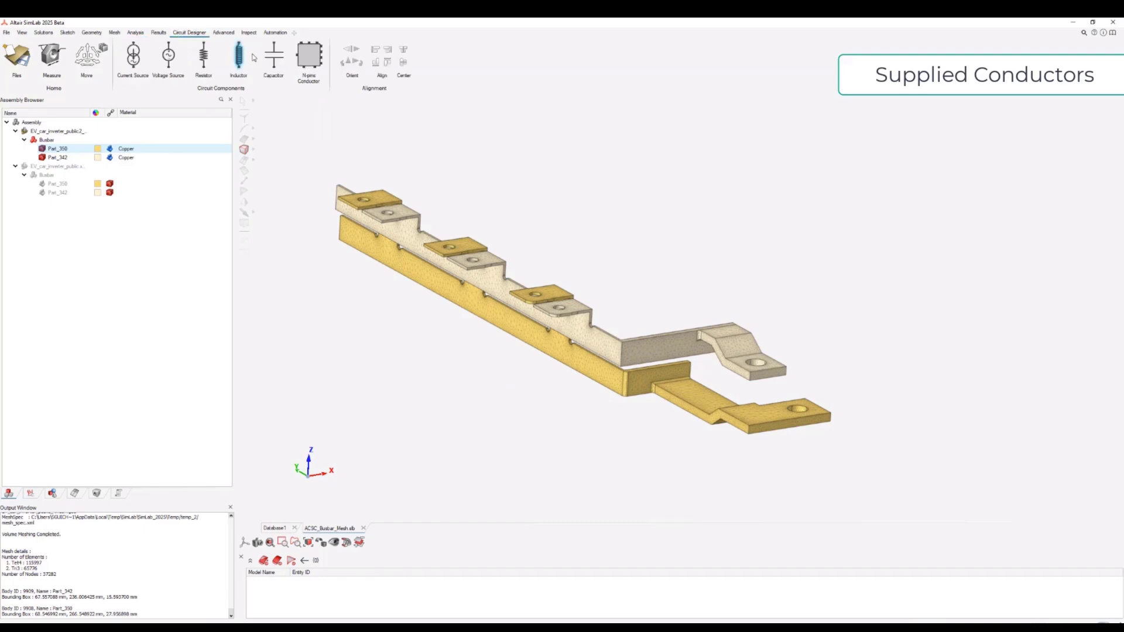
pyautogui.click(309, 61)
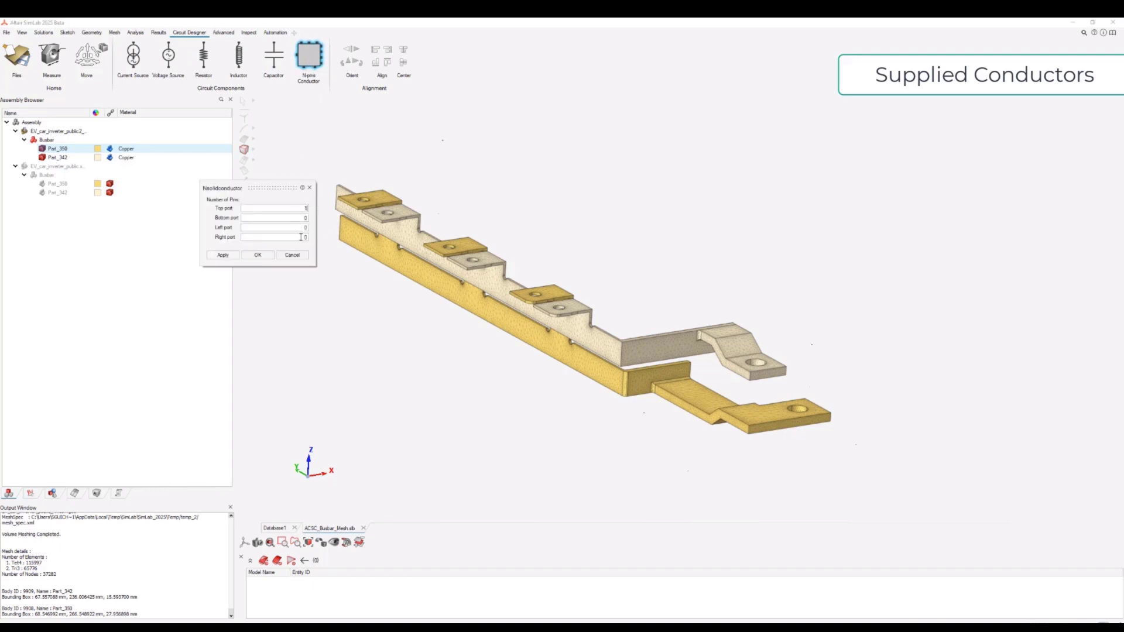
pyautogui.click(263, 257)
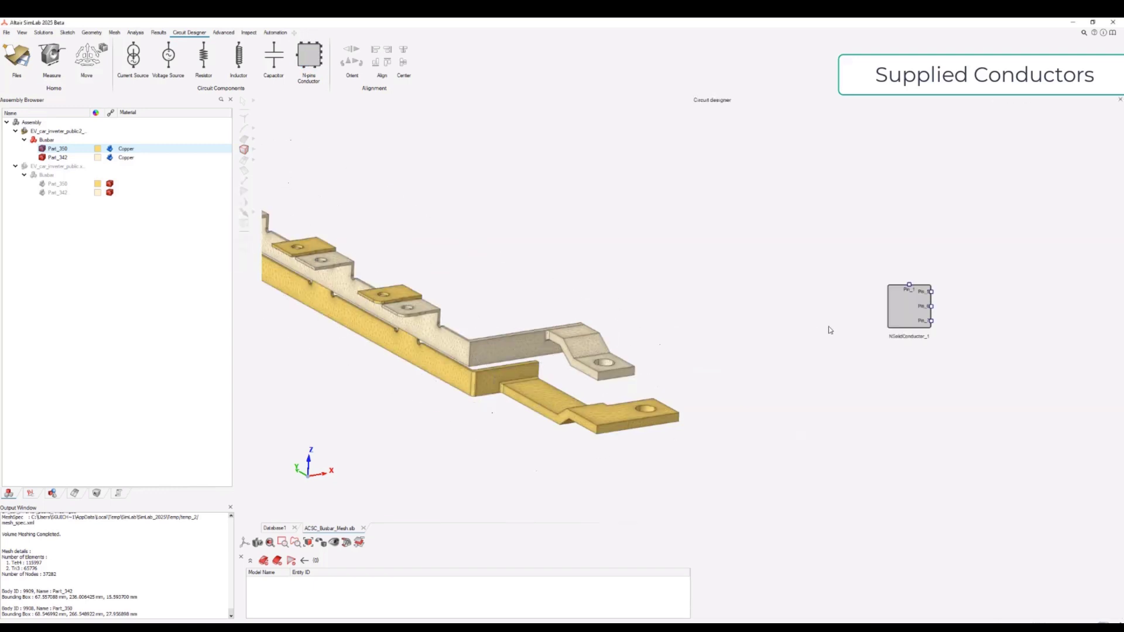
pyautogui.moveTo(899, 309); pyautogui.dragTo(735, 330)
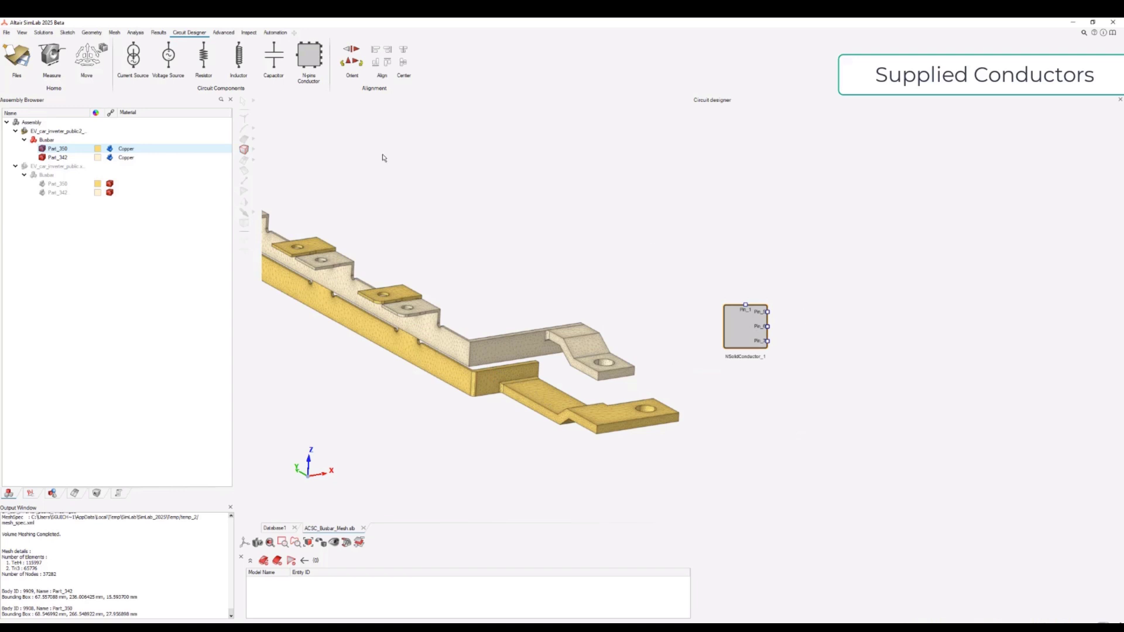
# Step: Add a second N-pin solid conductor with 1 top pin and 3 left pins, facing the first conductor
pyautogui.click(309, 56)
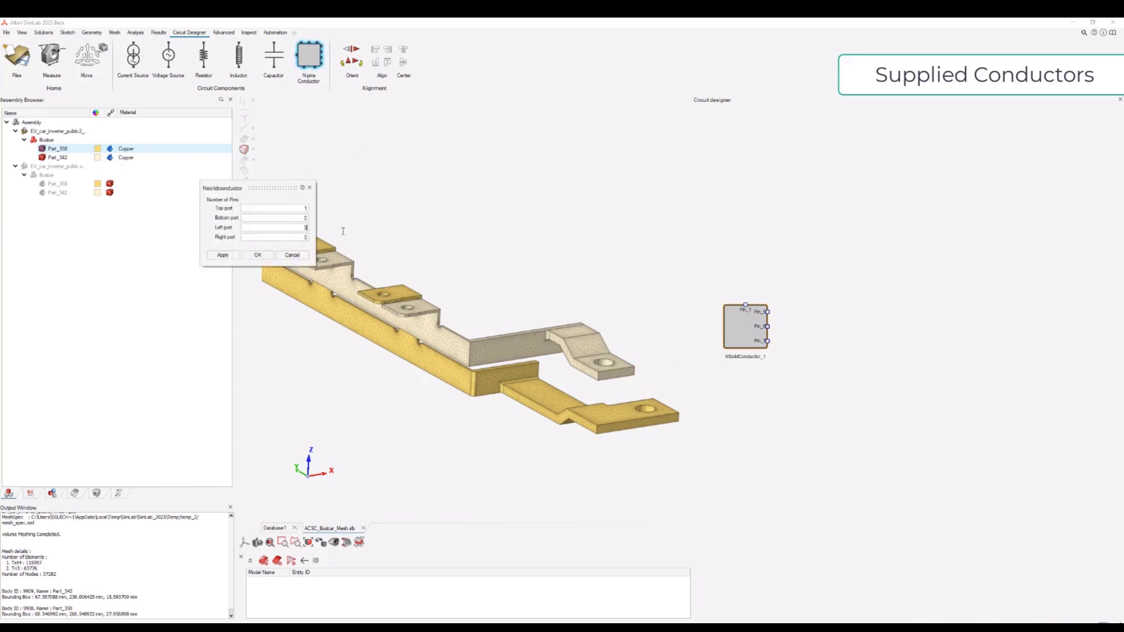
pyautogui.click(258, 255)
pyautogui.moveTo(962, 355); pyautogui.dragTo(998, 328)
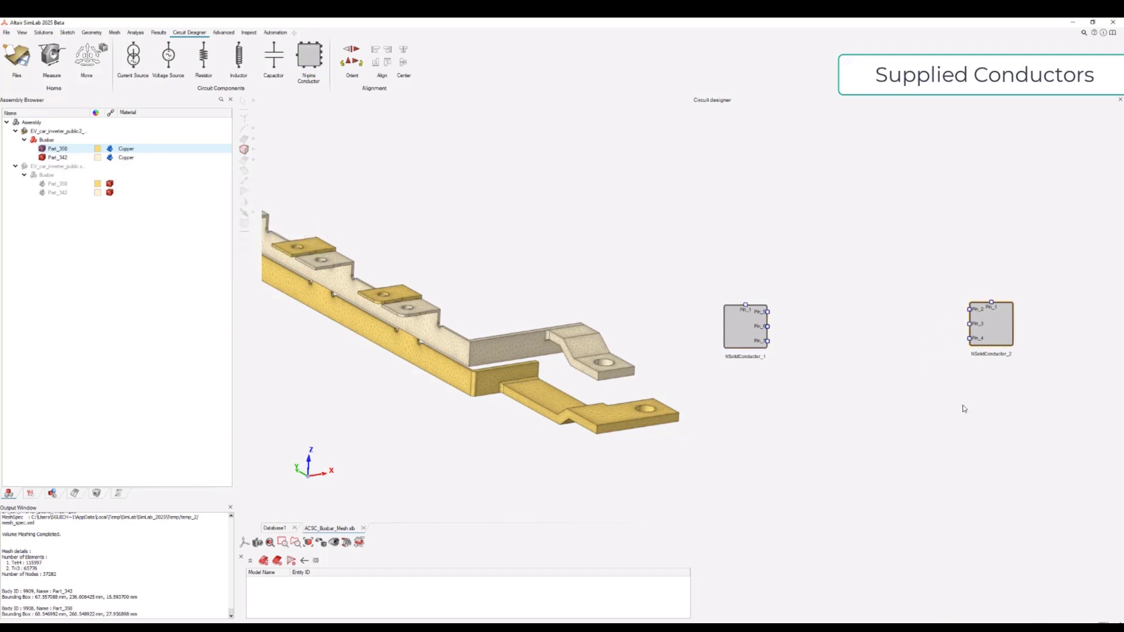
# Step: Add three resistors and arrange them horizontally in a column beside the first conductor's right pins
pyautogui.click(208, 59)
pyautogui.click(210, 60)
pyautogui.click(209, 60)
pyautogui.click(997, 395)
pyautogui.moveTo(997, 402); pyautogui.dragTo(822, 306)
pyautogui.moveTo(909, 308); pyautogui.dragTo(857, 383)
pyautogui.moveTo(1040, 440); pyautogui.dragTo(817, 302)
pyautogui.press('r')
pyautogui.moveTo(885, 328); pyautogui.dragTo(816, 324)
pyautogui.moveTo(853, 381); pyautogui.dragTo(817, 347)
# Step: Add three horizontal inductors in line with the resistors and place a voltage source above the branches
pyautogui.click(238, 59)
pyautogui.doubleClick(238, 59)
pyautogui.press('r')
pyautogui.moveTo(1059, 460); pyautogui.dragTo(876, 302)
pyautogui.moveTo(997, 394); pyautogui.dragTo(875, 324)
pyautogui.moveTo(1040, 438); pyautogui.dragTo(876, 349)
pyautogui.click(168, 59)
pyautogui.moveTo(909, 309); pyautogui.dragTo(834, 248)
# Step: Wire the three resistor-inductor branches between the conductors' side pins, and connect the voltage source between their top pins
pyautogui.moveTo(768, 312); pyautogui.dragTo(835, 291)
pyautogui.scroll(6, 859, 306)
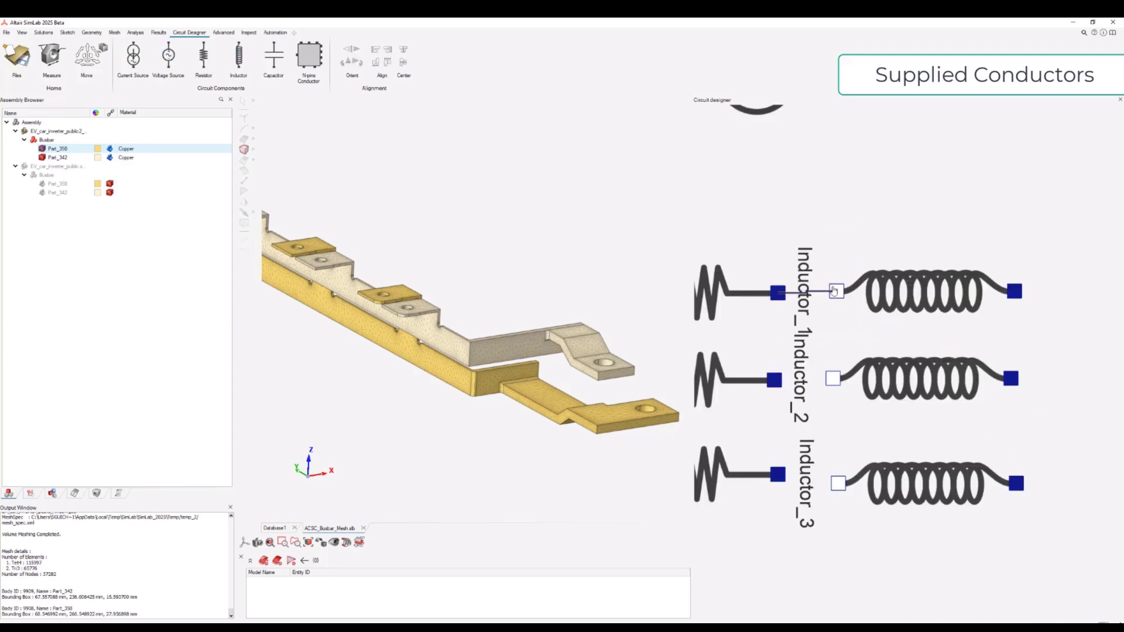
pyautogui.scroll(-6, 886, 308)
pyautogui.moveTo(920, 303); pyautogui.dragTo(996, 311)
pyautogui.moveTo(779, 330); pyautogui.dragTo(809, 327)
pyautogui.moveTo(780, 345); pyautogui.dragTo(1050, 326)
pyautogui.scroll(3, 859, 327)
pyautogui.moveTo(856, 361); pyautogui.dragTo(1050, 347)
pyautogui.moveTo(715, 298); pyautogui.dragTo(1083, 294)
pyautogui.scroll(-3, 876, 374)
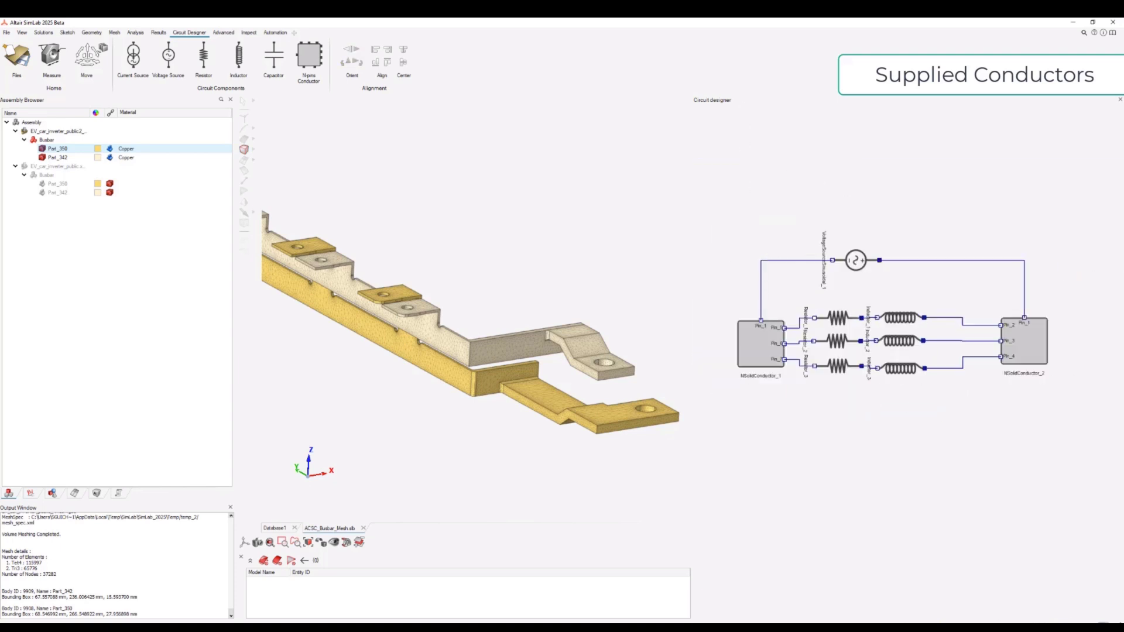
# Step: Set the sinusoidal voltage source to an RMS value of 12 V with a signal phase of 0 deg
pyautogui.doubleClick(856, 264)
pyautogui.write('12 V')
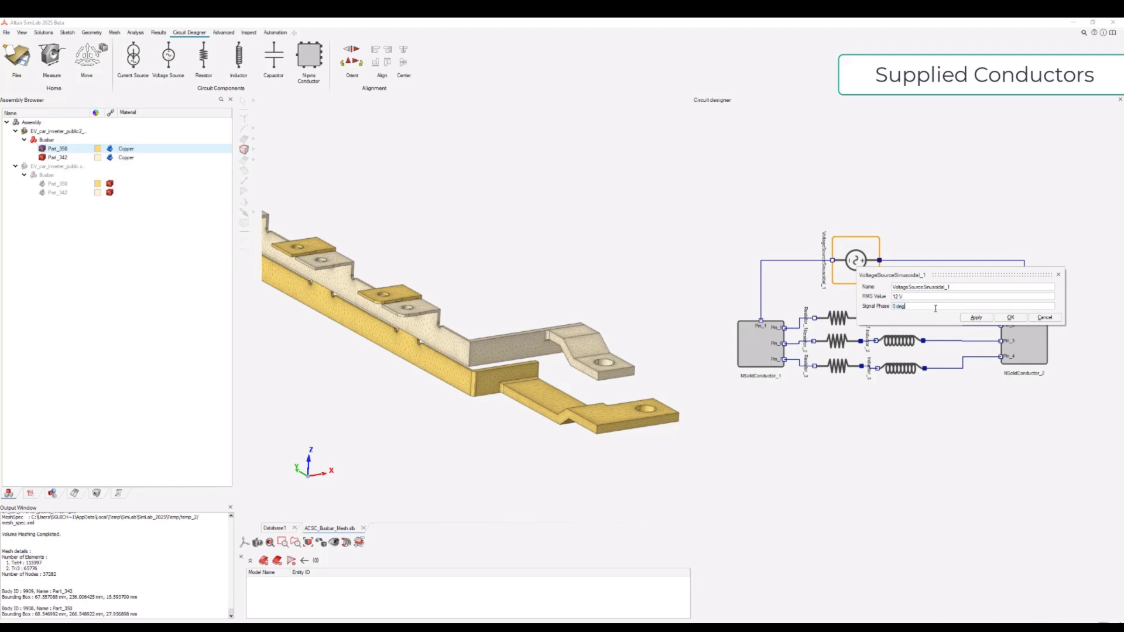
pyautogui.click(1010, 318)
# Step: Set the resistance of the branch resistors to 2.28 Ohm
pyautogui.doubleClick(837, 318)
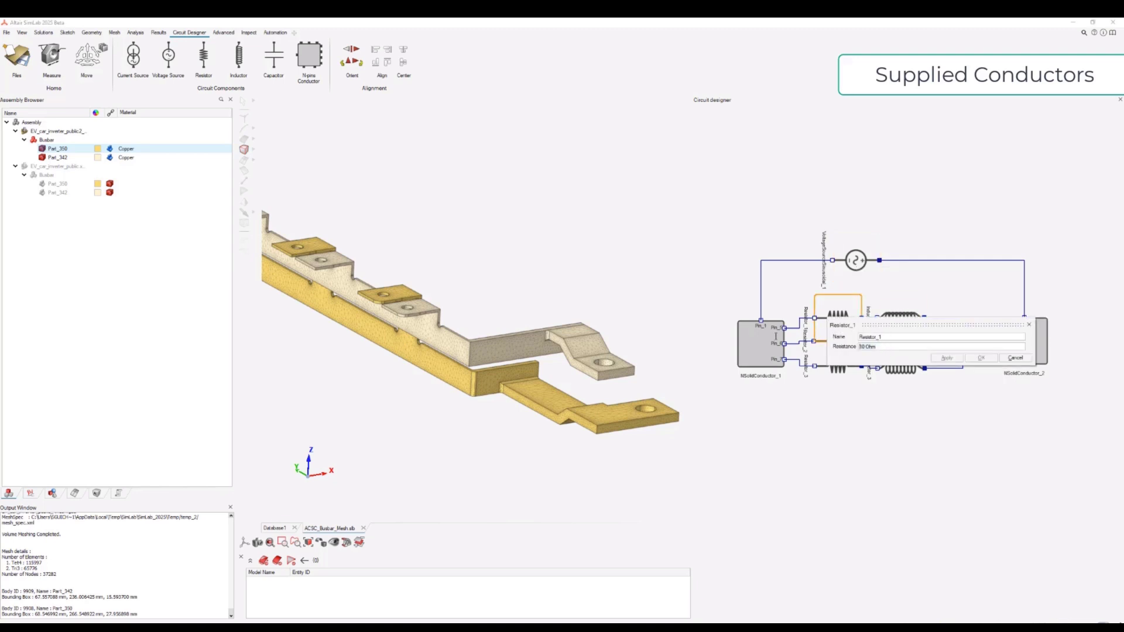
pyautogui.write('2.28')
pyautogui.click(917, 337)
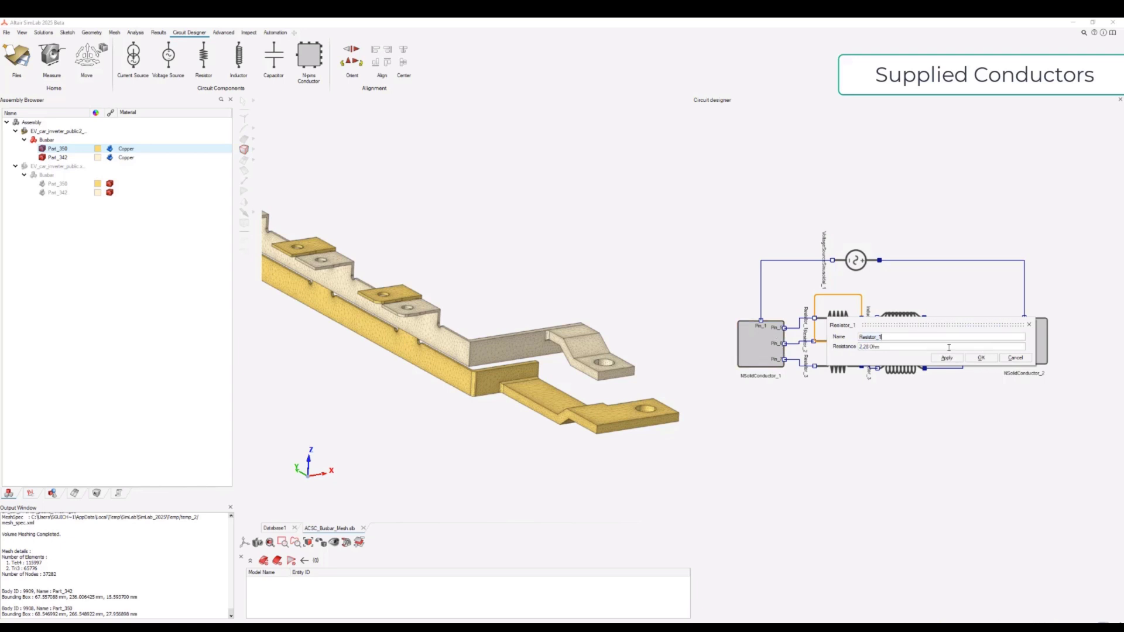
pyautogui.click(980, 357)
pyautogui.scroll(2, 849, 364)
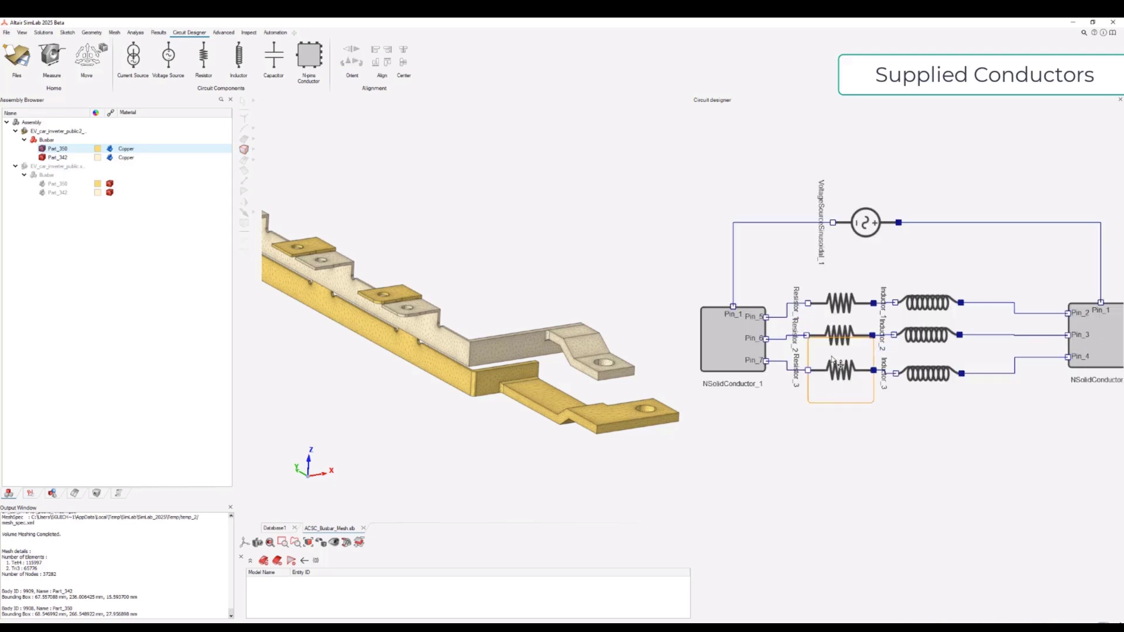
pyautogui.doubleClick(850, 364)
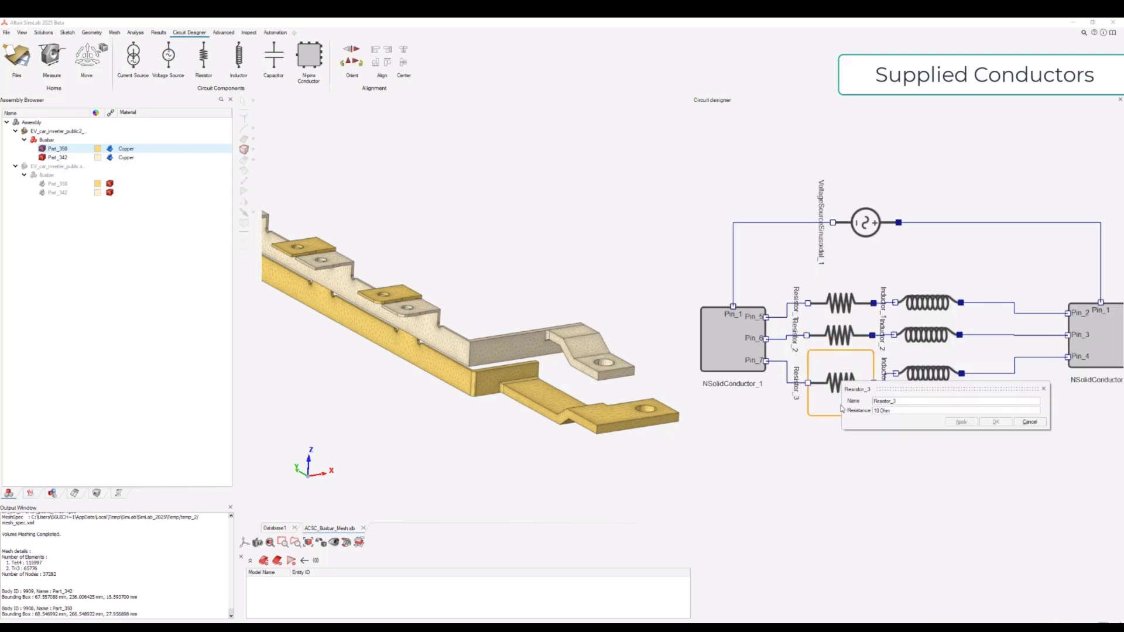
pyautogui.click(995, 422)
# Step: Set the inductance of the three branch inductors to 0.000168 H
pyautogui.doubleClick(950, 302)
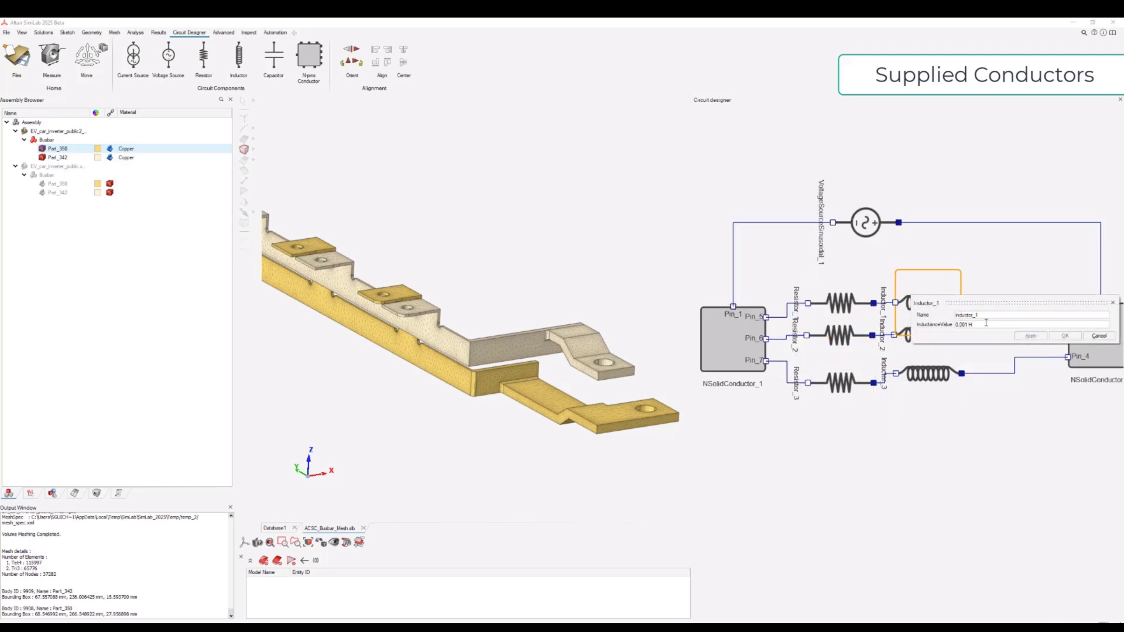
pyautogui.write('0.')
pyautogui.click(1064, 336)
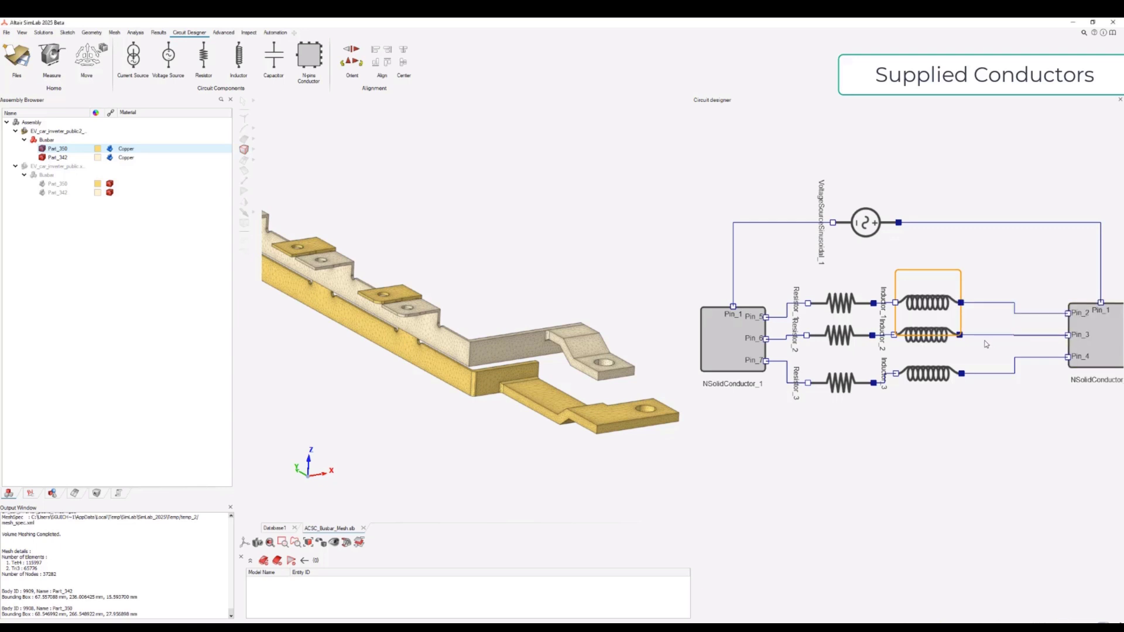
pyautogui.moveTo(930, 360); pyautogui.dragTo(930, 372)
pyautogui.doubleClick(931, 335)
pyautogui.click(1064, 384)
pyautogui.doubleClick(938, 386)
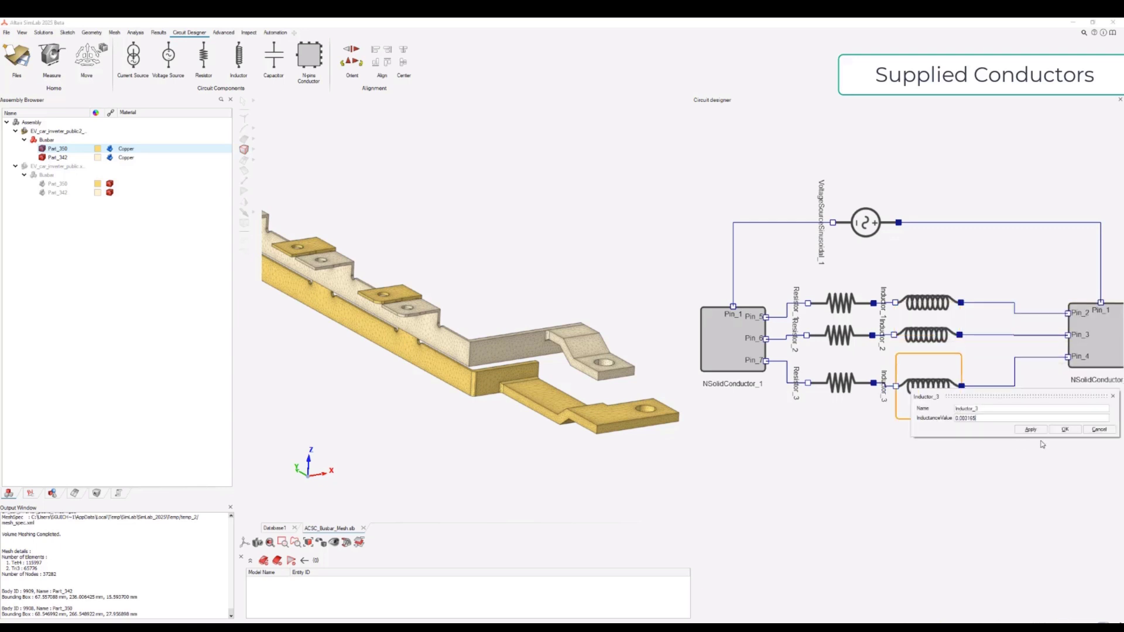
pyautogui.press('Return')
# Step: Enlarge the model view beside the circuit and assign body Part_350 to NSolidConductor_1
pyautogui.moveTo(786, 279); pyautogui.dragTo(941, 276, button='middle')
pyautogui.moveTo(523, 304); pyautogui.dragTo(645, 301, button='middle')
pyautogui.scroll(-1, 645, 301)
pyautogui.moveTo(694, 269); pyautogui.dragTo(816, 270)
pyautogui.moveTo(1060, 289); pyautogui.dragTo(983, 294, button='middle')
pyautogui.moveTo(778, 307); pyautogui.dragTo(665, 304, button='middle')
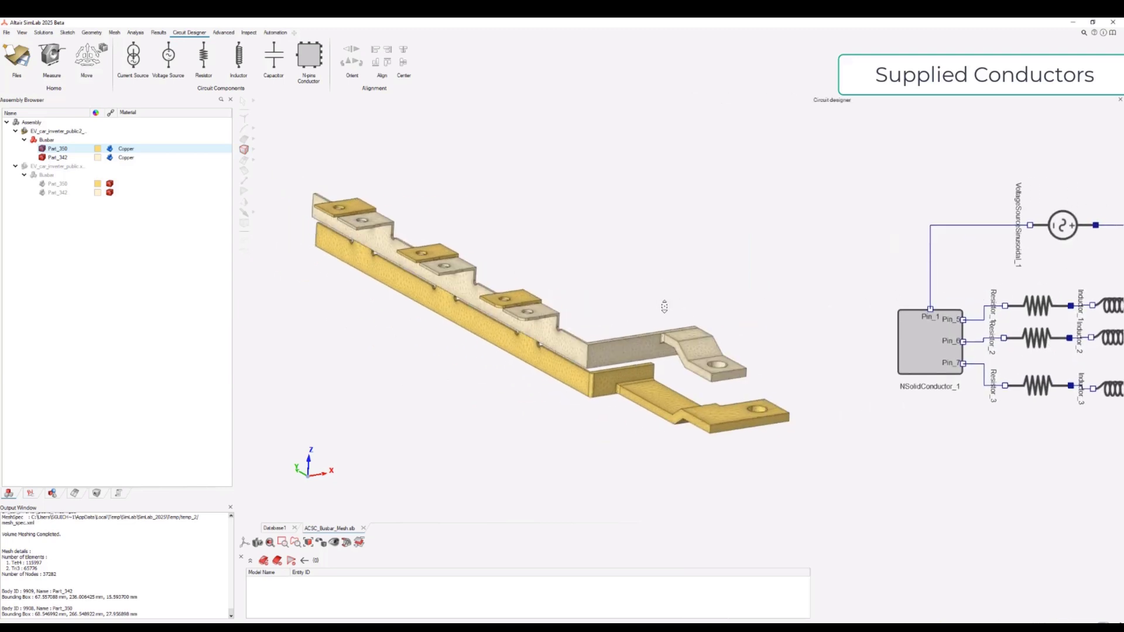
pyautogui.scroll(1, 665, 304)
pyautogui.doubleClick(932, 341)
pyautogui.doubleClick(933, 342)
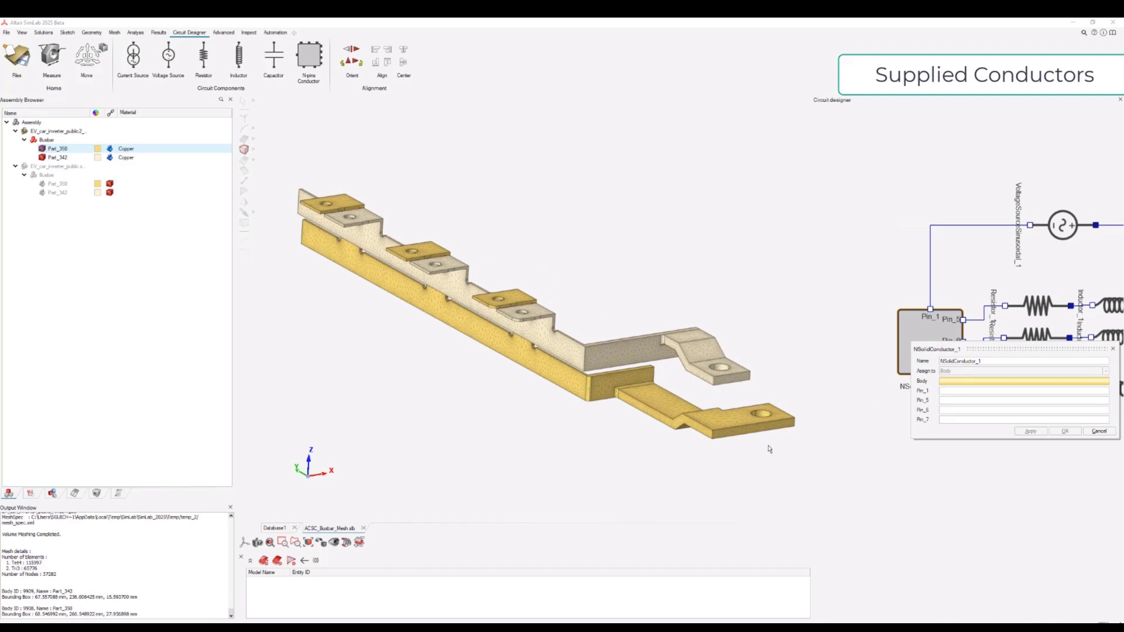
pyautogui.click(716, 417)
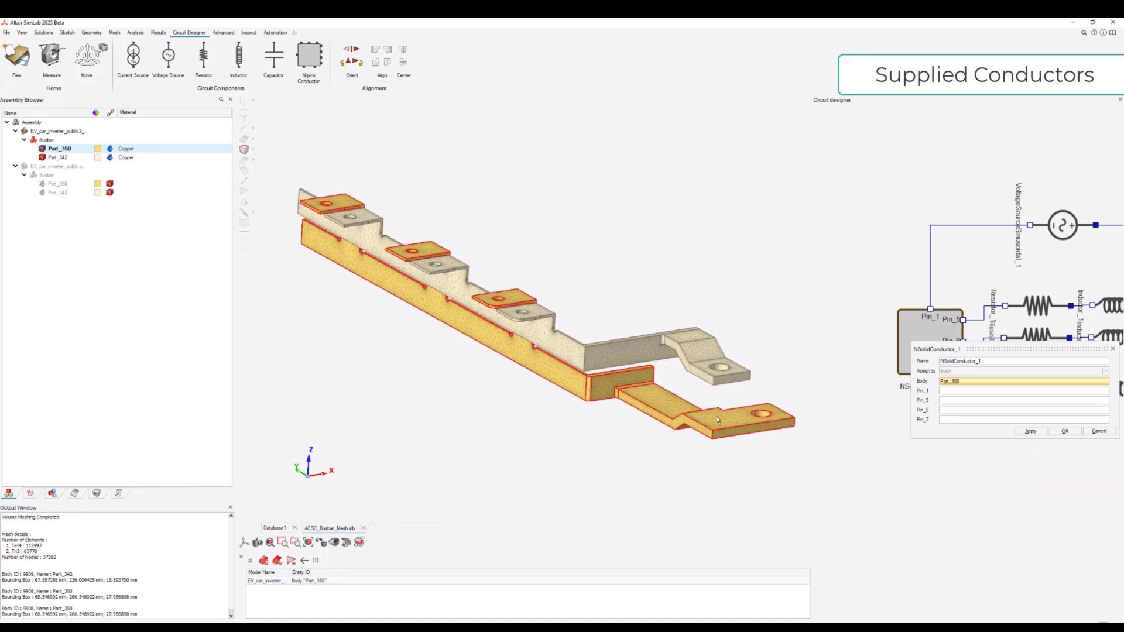
# Step: Assign the inner faces of the hole in Part_350's end terminal to Pin_1, selecting them as cylindrical faces
pyautogui.click(953, 392)
pyautogui.click(255, 141)
pyautogui.click(273, 141)
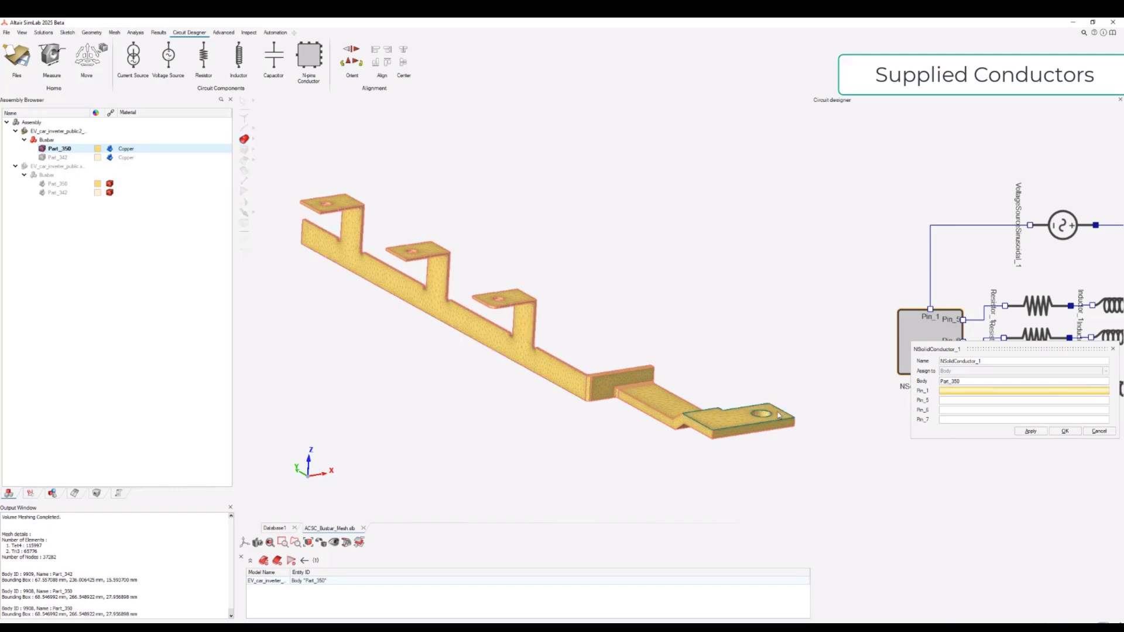
pyautogui.scroll(10, 776, 416)
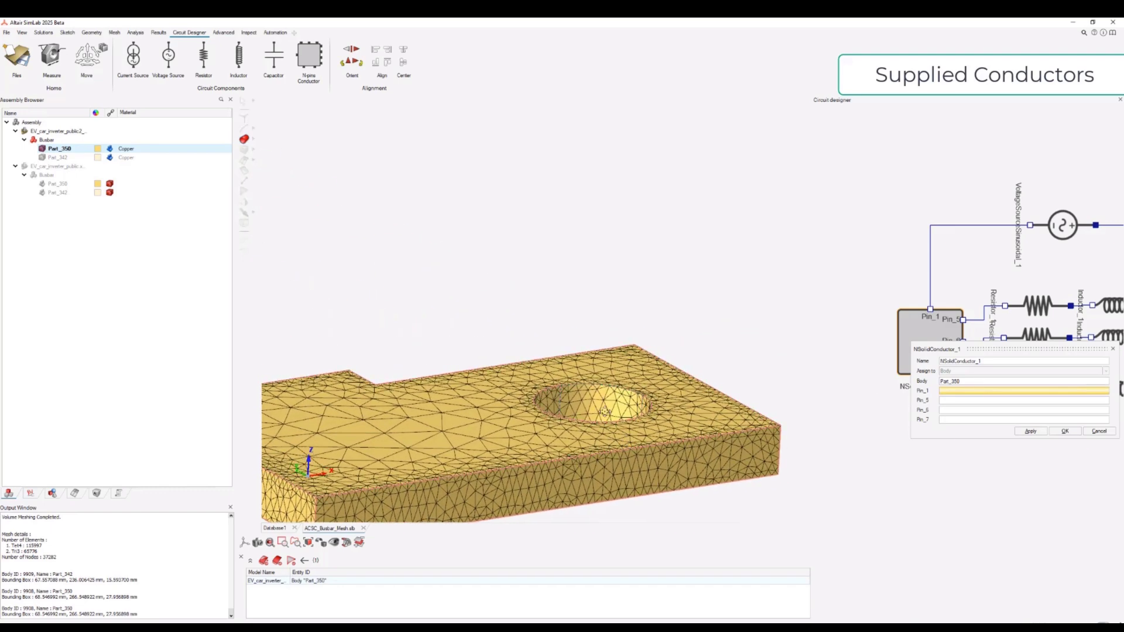
pyautogui.click(604, 413)
pyautogui.moveTo(608, 416)
pyautogui.mouseDown(button='middle')
pyautogui.moveTo(610, 437)
pyautogui.moveTo(619, 418)
pyautogui.mouseUp(button='middle')
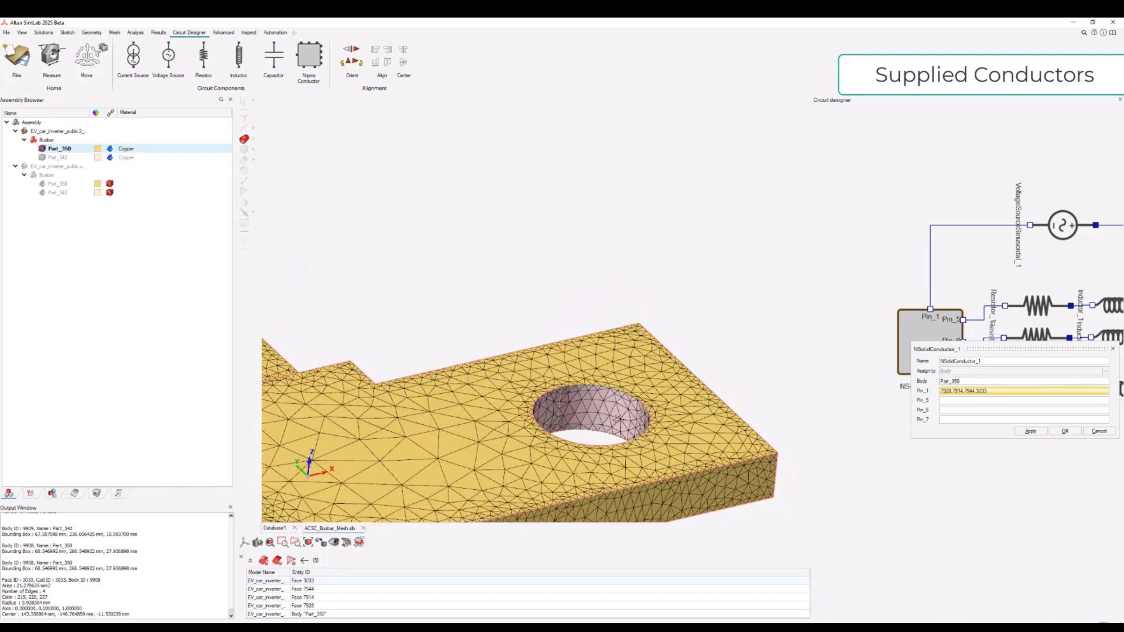
# Step: Assign the four inner hole faces of Part_350's tab nearest the end terminal to Pin_5
pyautogui.click(952, 401)
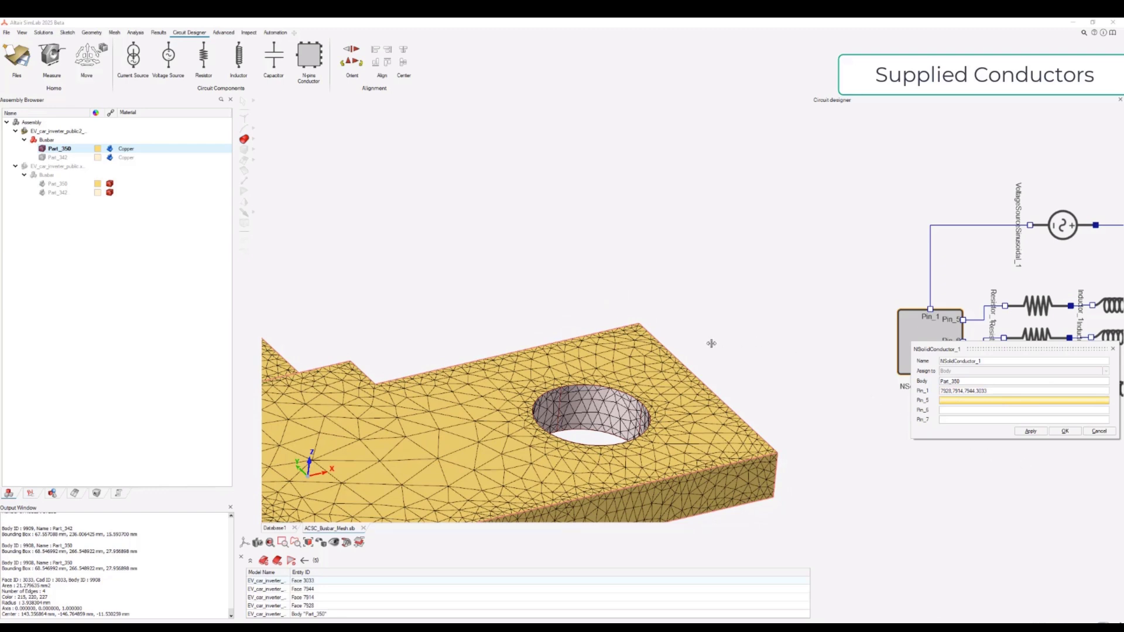
pyautogui.scroll(-3, 684, 347)
pyautogui.moveTo(528, 365); pyautogui.dragTo(640, 352, button='right')
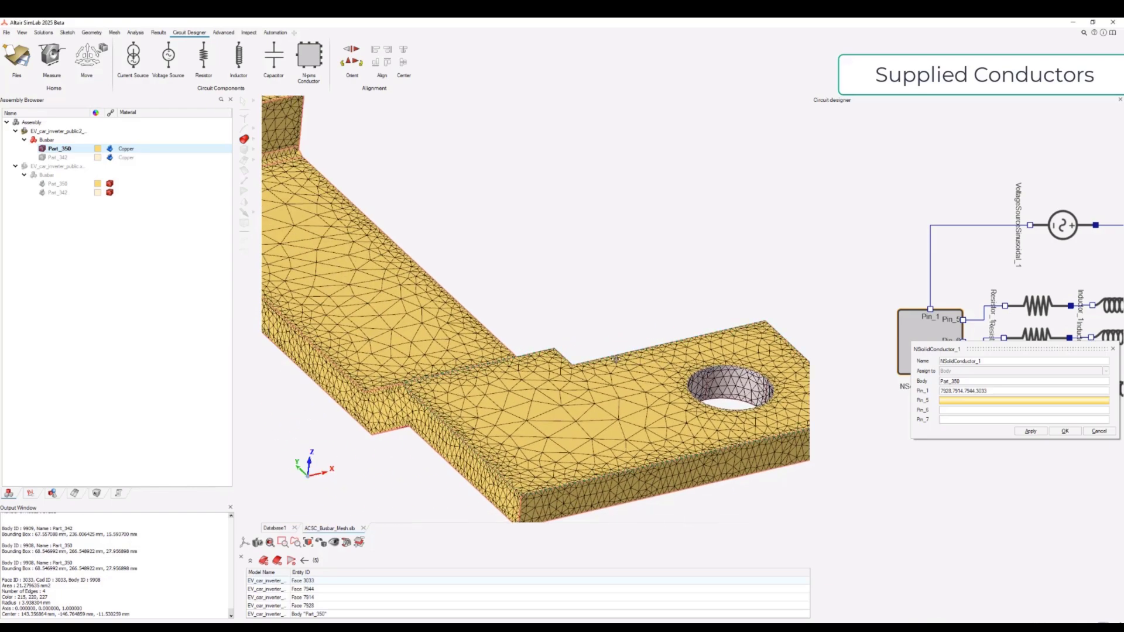
pyautogui.scroll(-3, 606, 362)
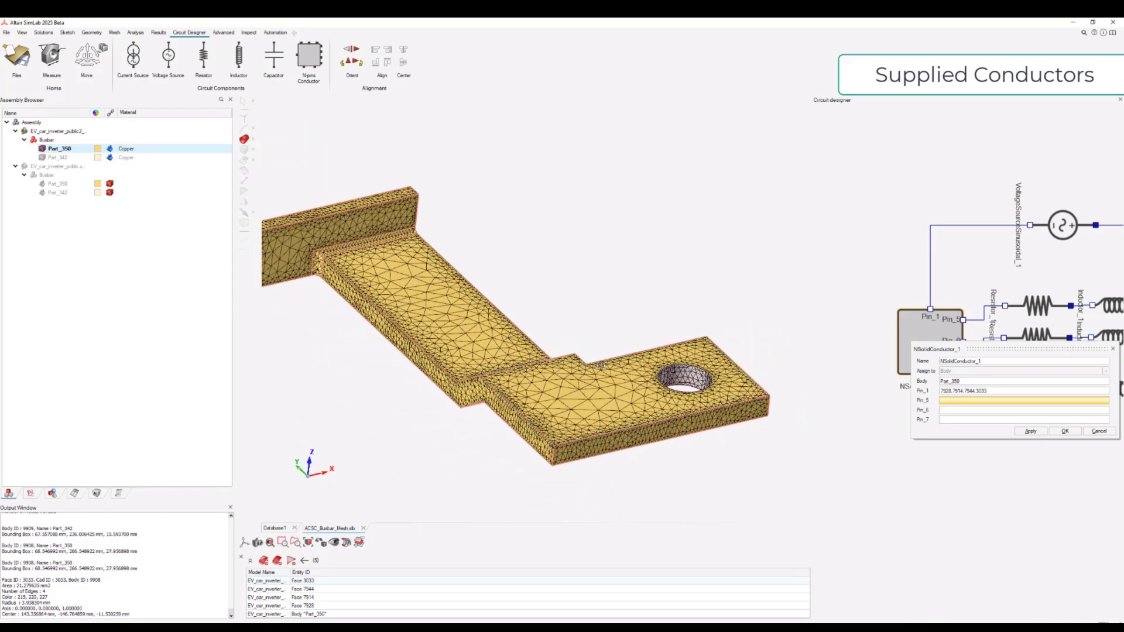
pyautogui.scroll(5, 431, 223)
pyautogui.moveTo(401, 170); pyautogui.dragTo(696, 471, button='right')
pyautogui.scroll(2, 566, 353)
pyautogui.scroll(1, 566, 352)
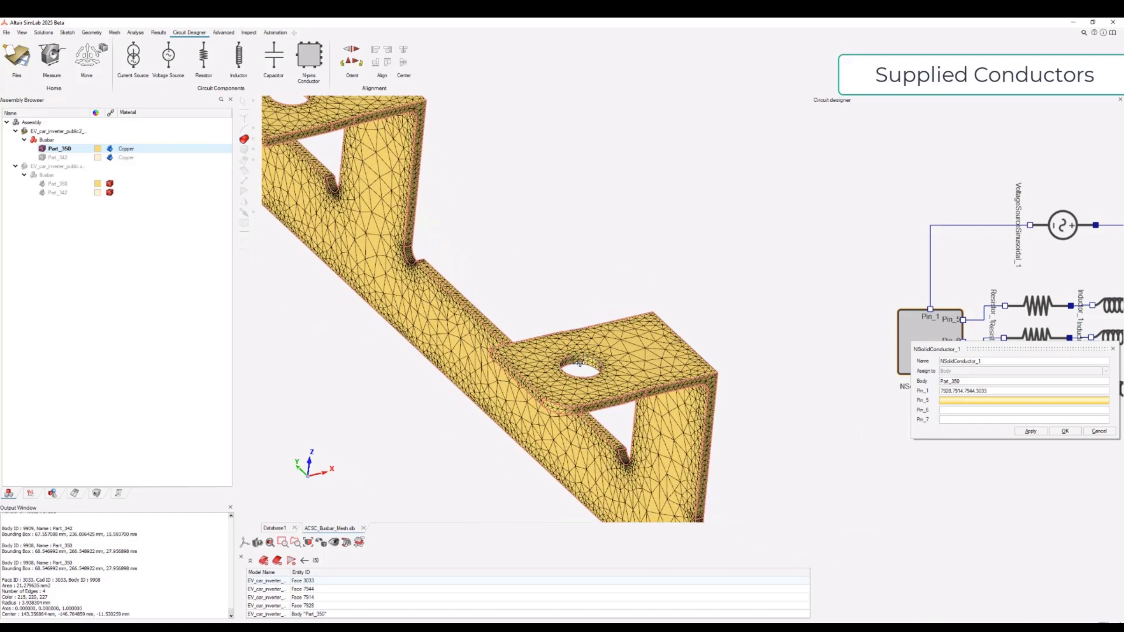
pyautogui.click(580, 360)
pyautogui.scroll(3, 581, 362)
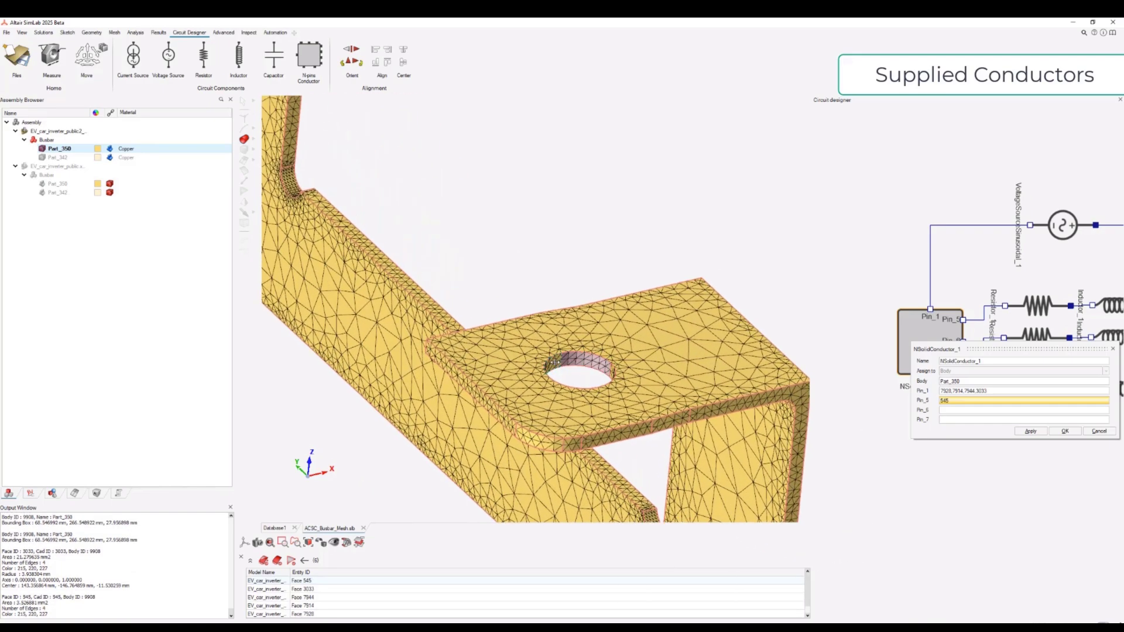
pyautogui.click(560, 364)
pyautogui.moveTo(573, 365); pyautogui.dragTo(627, 397, button='middle')
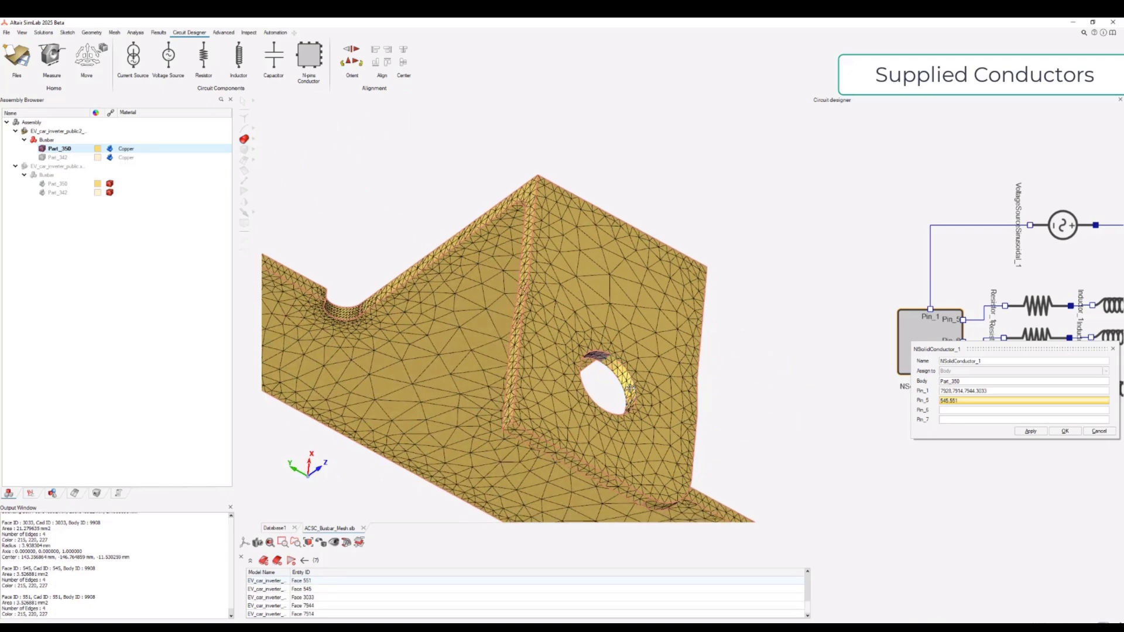
pyautogui.click(630, 388)
pyautogui.click(631, 407)
pyautogui.moveTo(625, 382); pyautogui.dragTo(492, 292, button='middle')
# Step: Assign the inner hole faces of Part_350's middle tab to Pin_6
pyautogui.click(1022, 409)
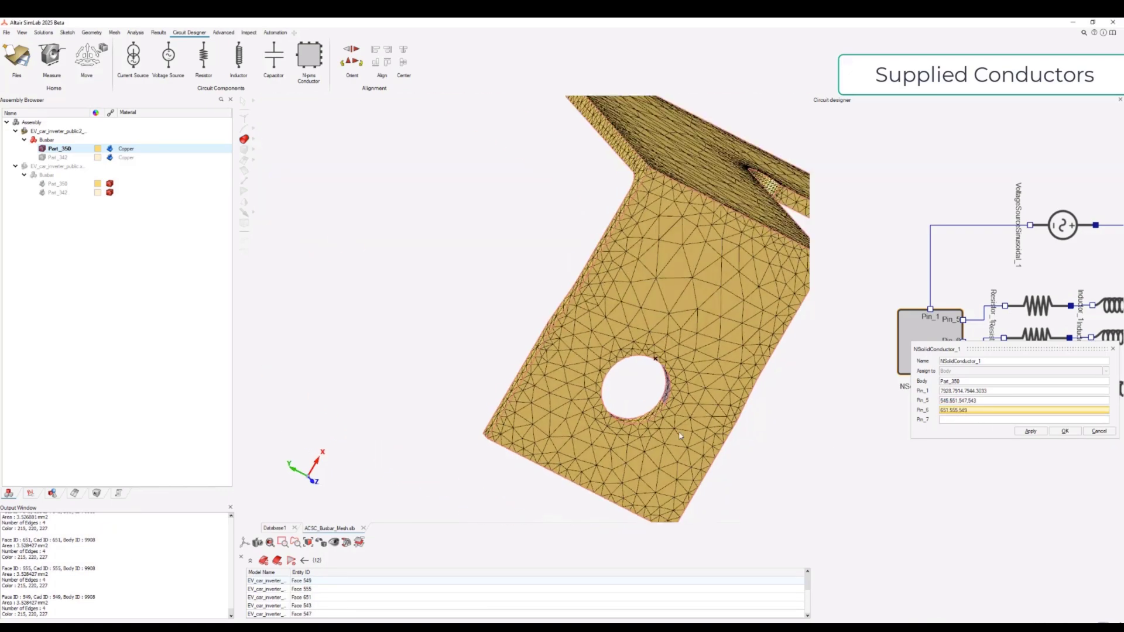
pyautogui.click(630, 391)
pyautogui.moveTo(680, 435); pyautogui.dragTo(509, 369, button='middle')
# Step: Assign the four inner hole faces of Part_350's farthest tab to Pin_7 and accept the NSolidConductor_1 definition
pyautogui.click(1023, 419)
pyautogui.click(510, 368)
pyautogui.click(533, 369)
pyautogui.click(533, 374)
pyautogui.click(609, 384)
pyautogui.scroll(-2, 690, 403)
pyautogui.moveTo(784, 450); pyautogui.dragTo(638, 419, button='right')
pyautogui.moveTo(637, 419); pyautogui.dragTo(600, 408, button='middle')
pyautogui.moveTo(600, 408); pyautogui.dragTo(520, 394, button='right')
pyautogui.scroll(-2, 590, 408)
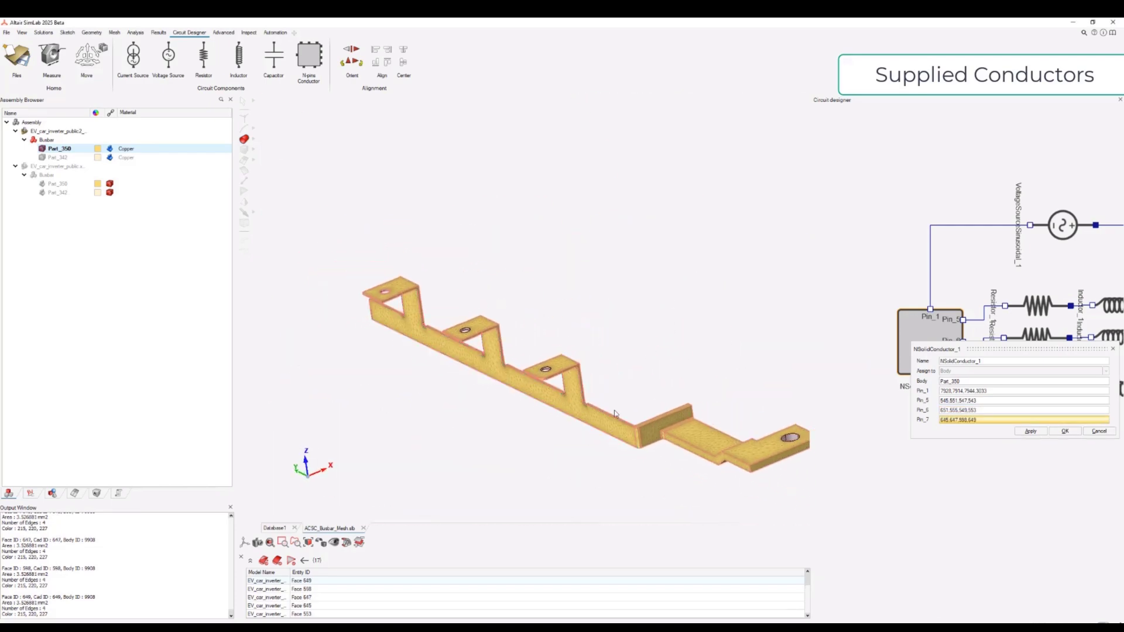
pyautogui.click(1065, 431)
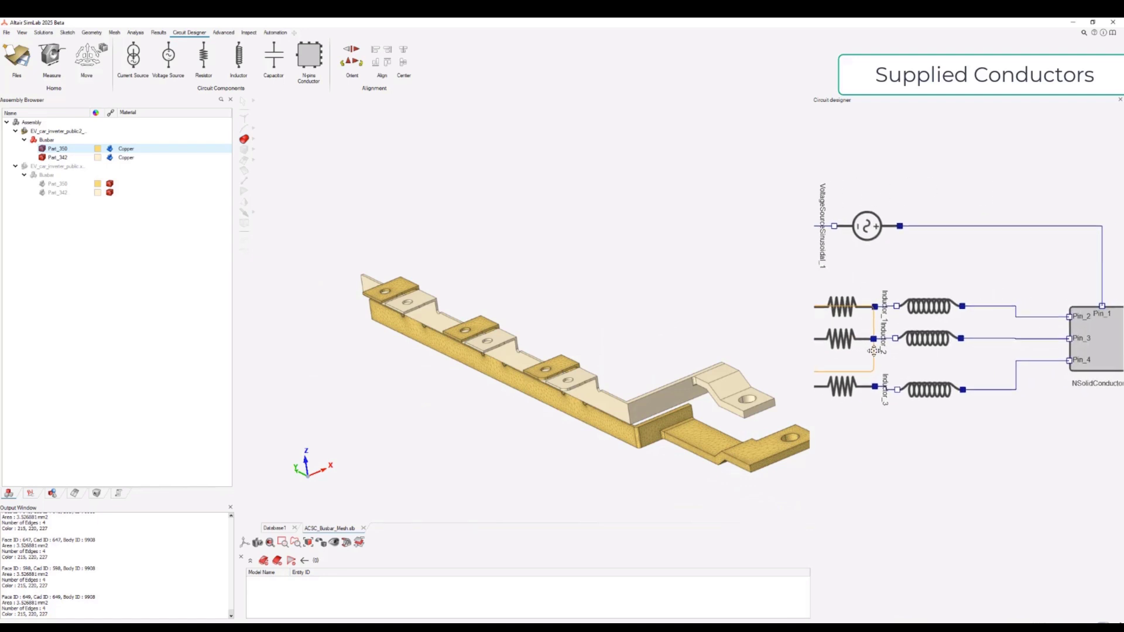
# Step: Assign body Part_342 to NSolidConductor_2 and the inner hole faces of its end terminal to Pin_1
pyautogui.doubleClick(1092, 347)
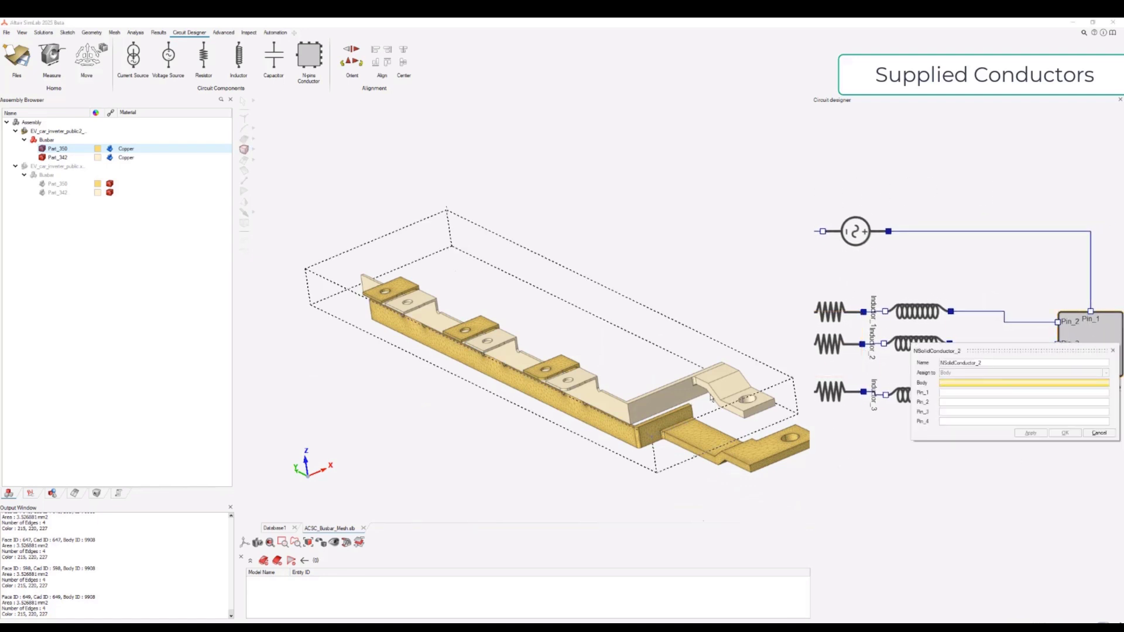
pyautogui.click(741, 399)
pyautogui.click(955, 393)
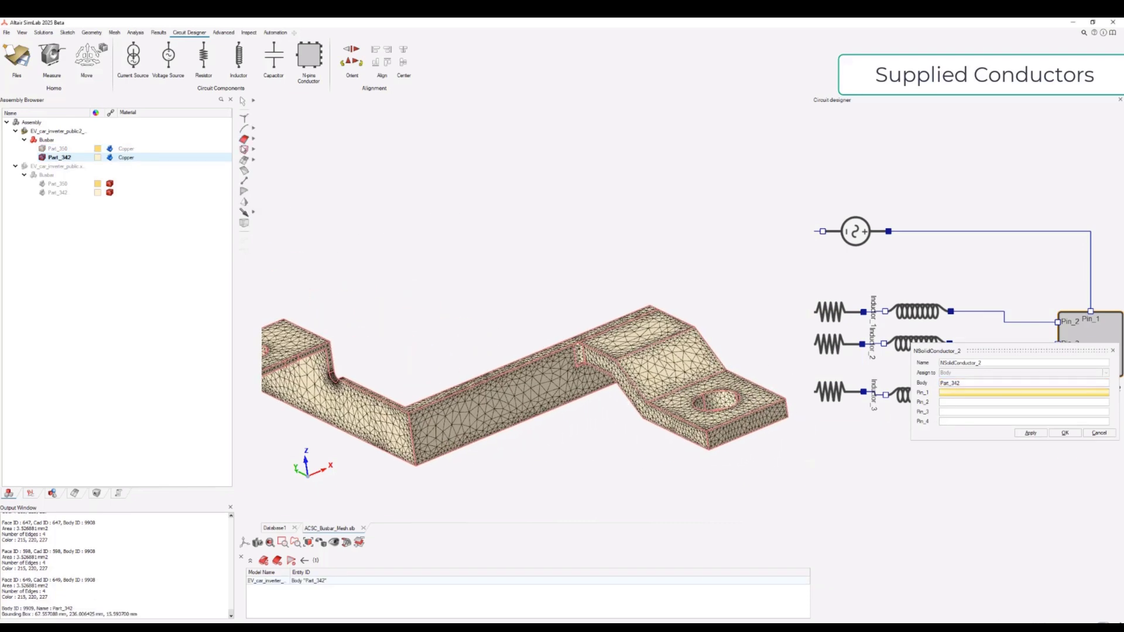
pyautogui.click(710, 400)
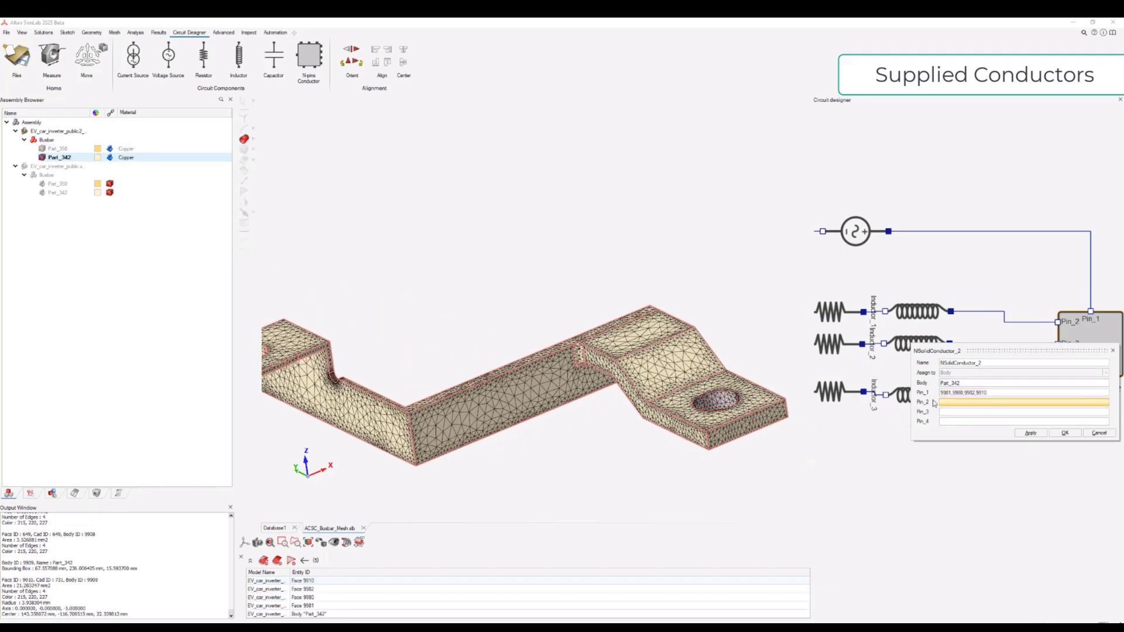
# Step: Assign the four inner hole faces of Part_342's tab nearest the end terminal to Pin_2
pyautogui.click(946, 403)
pyautogui.moveTo(398, 322); pyautogui.dragTo(738, 376, button='middle')
pyautogui.scroll(2, 581, 408)
pyautogui.click(598, 401)
pyautogui.click(592, 404)
pyautogui.moveTo(593, 404); pyautogui.dragTo(661, 425, button='middle')
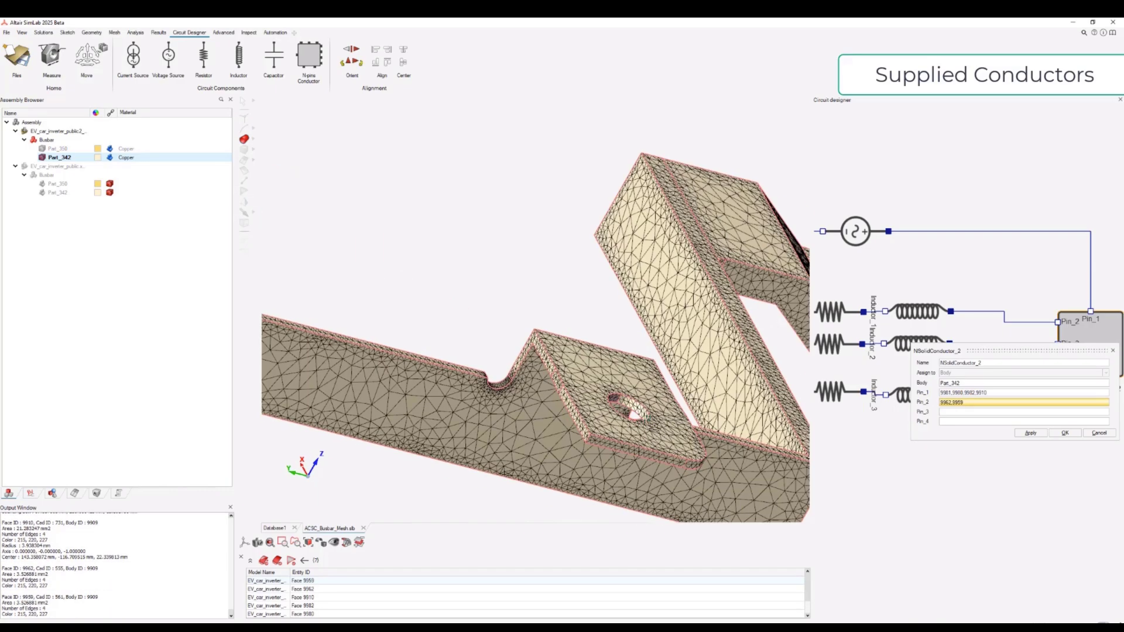
pyautogui.click(608, 397)
pyautogui.click(631, 409)
# Step: Assign the four inner hole faces of Part_342's middle tab to Pin_3
pyautogui.middleClick(449, 353)
pyautogui.scroll(3, 433, 323)
pyautogui.click(433, 322)
pyautogui.click(433, 323)
pyautogui.click(463, 311)
pyautogui.click(486, 315)
# Step: Assign the four inner hole faces of Part_342's farthest tab to Pin_4 and accept the NSolidConductor_2 definition
pyautogui.click(954, 421)
pyautogui.click(592, 331)
pyautogui.click(621, 336)
pyautogui.click(656, 334)
pyautogui.click(636, 332)
pyautogui.moveTo(637, 333); pyautogui.dragTo(642, 364, button='middle')
pyautogui.scroll(-6, 642, 364)
pyautogui.moveTo(642, 364); pyautogui.dragTo(499, 373, button='right')
pyautogui.click(1064, 433)
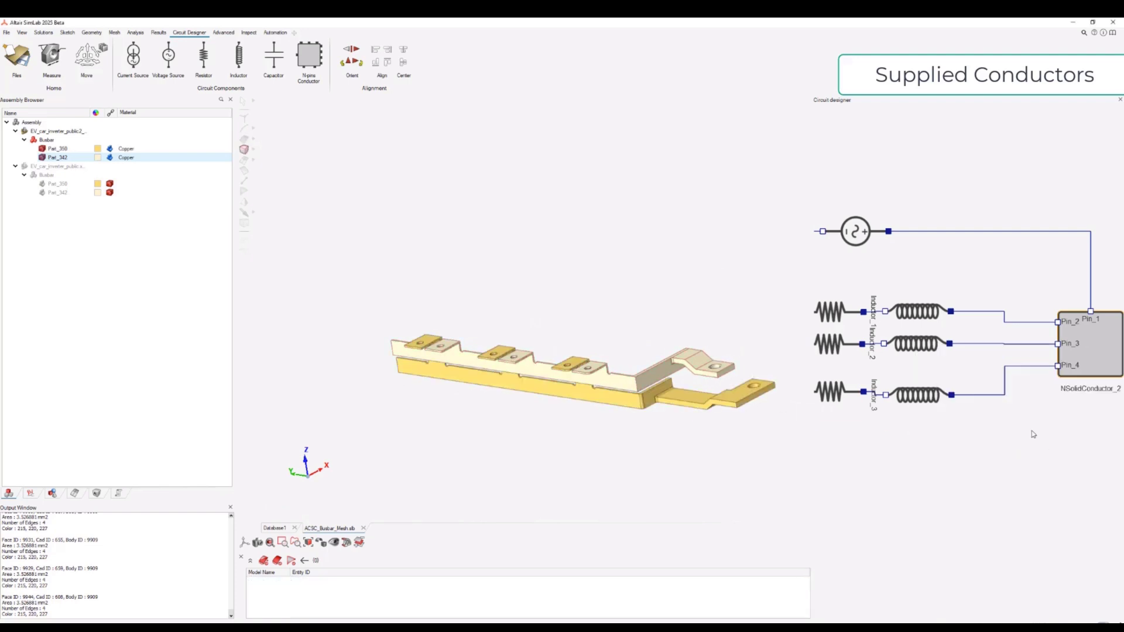
# Step: Enable the Laplace force computation in the solution's Result Request settings, keeping Joule loss on and RMS results
pyautogui.moveTo(678, 375); pyautogui.dragTo(609, 381, button='middle')
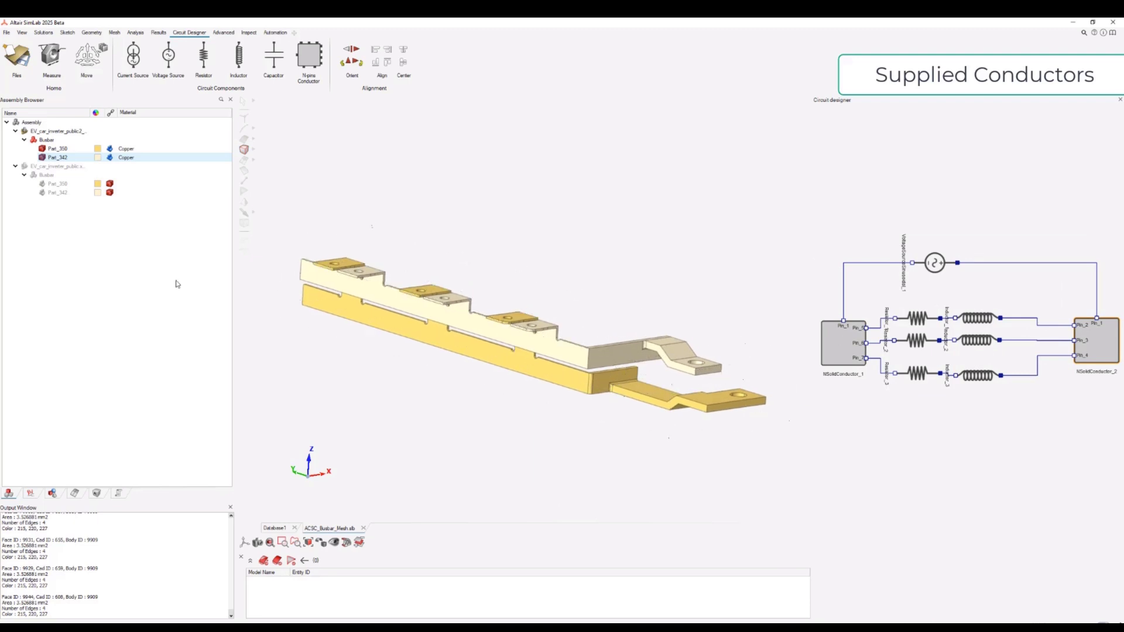
pyautogui.click(30, 492)
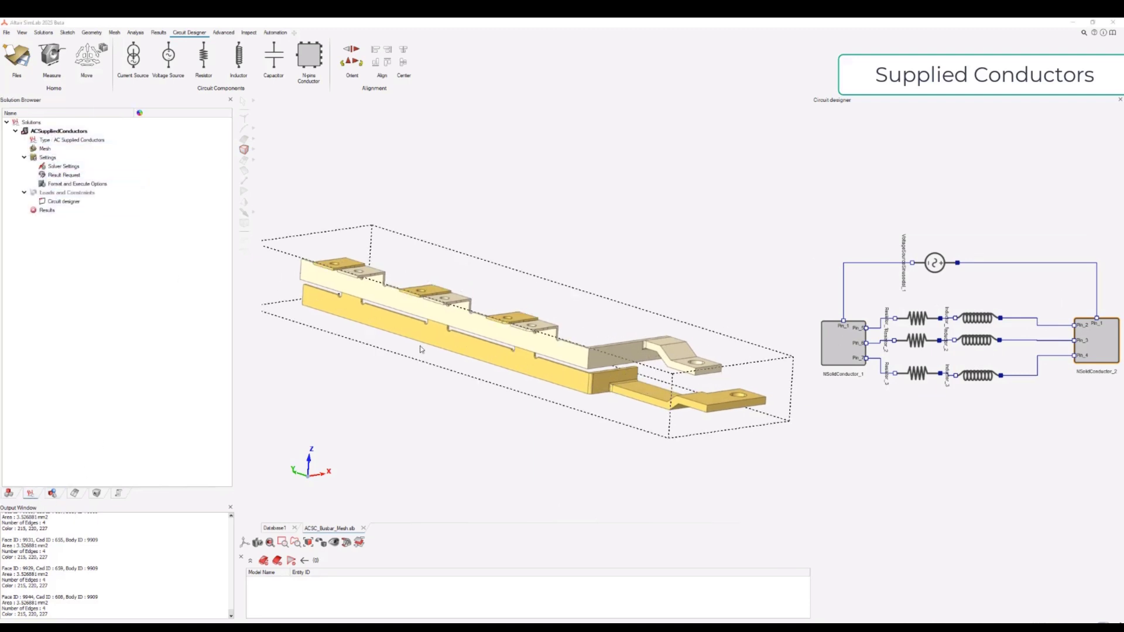
pyautogui.doubleClick(72, 175)
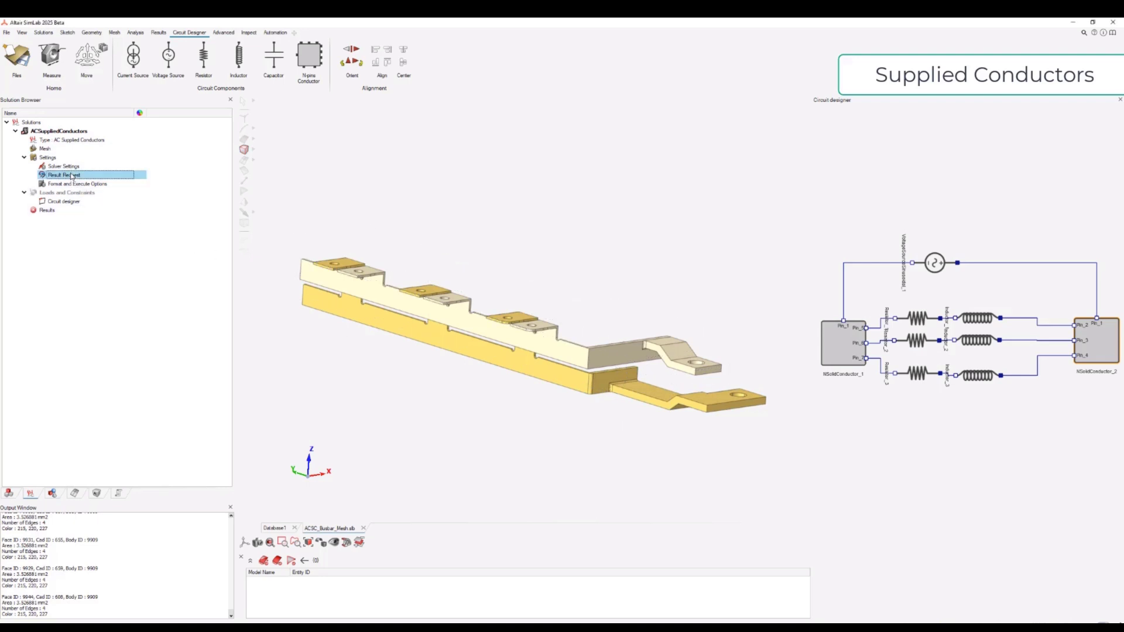
pyautogui.click(301, 216)
pyautogui.click(305, 223)
pyautogui.click(277, 245)
pyautogui.click(340, 246)
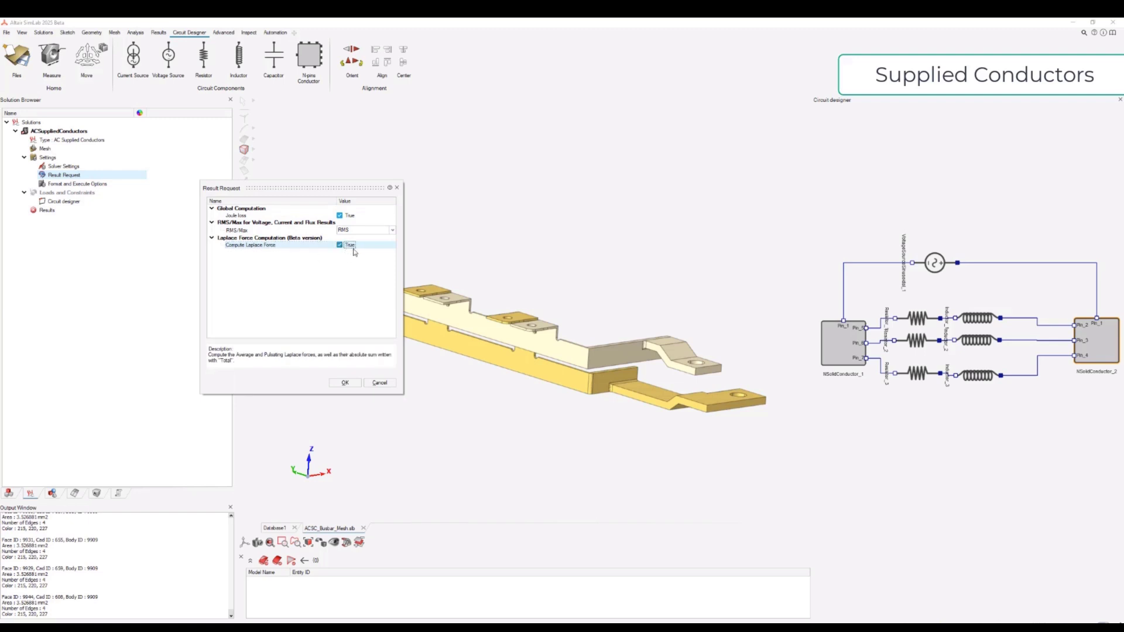
pyautogui.click(345, 384)
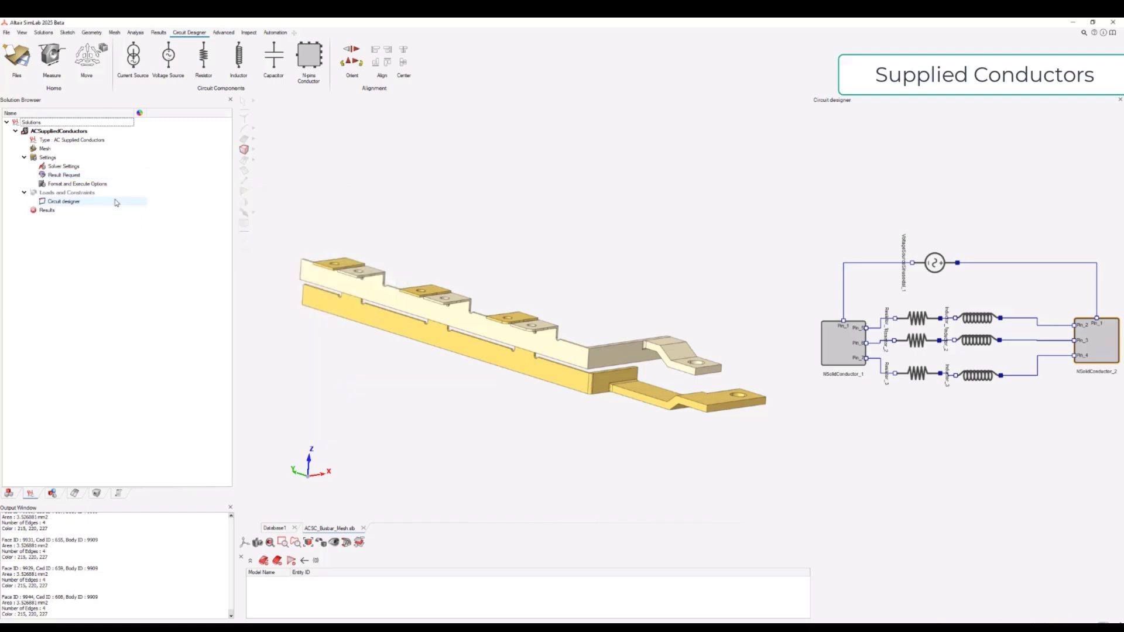
# Step: Set the numerical memory to 16000 MB in the solution's Format and Execute Options and accept the settings
pyautogui.click(86, 185)
pyautogui.doubleClick(86, 186)
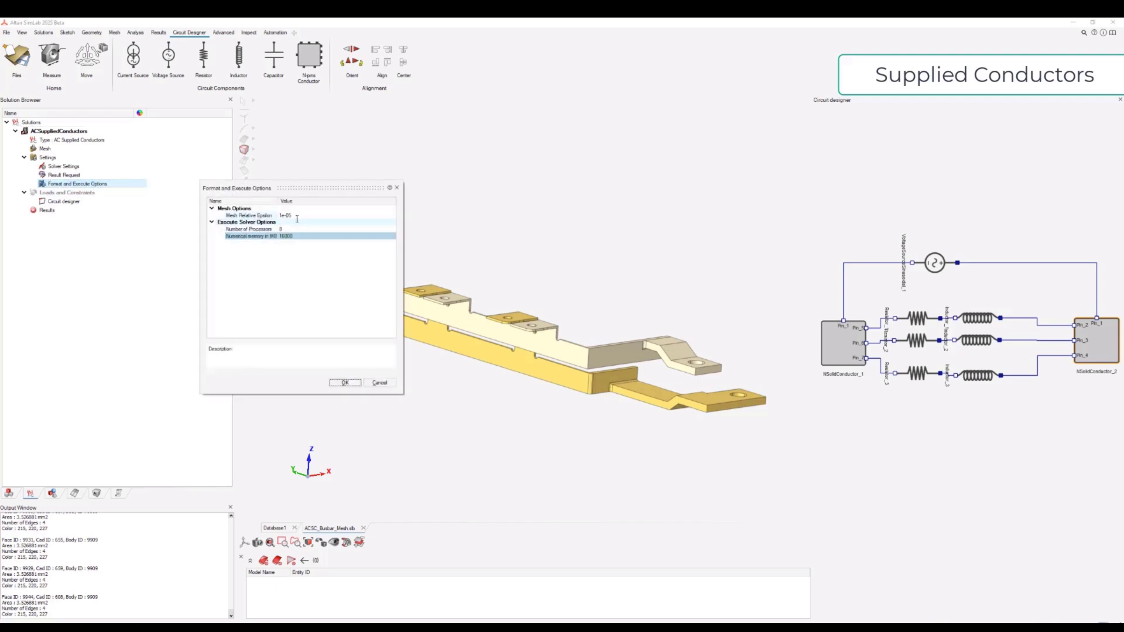
pyautogui.click(287, 236)
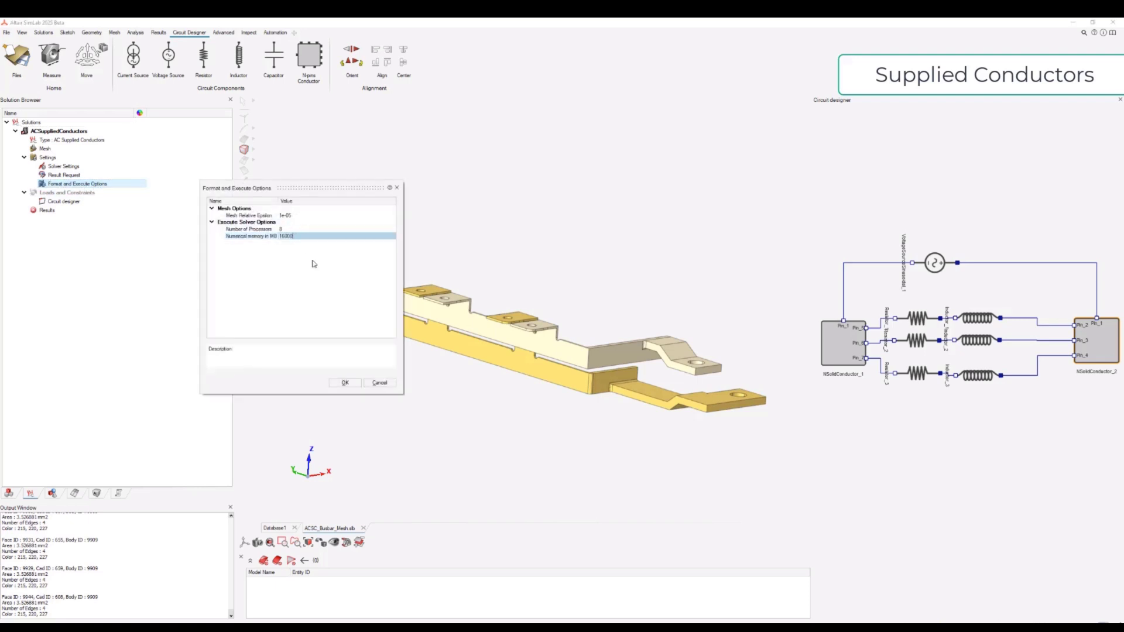
pyautogui.click(344, 383)
# Step: Save the model under the new file name ACSC_Busbar_PhyDef.slb
pyautogui.click(6, 32)
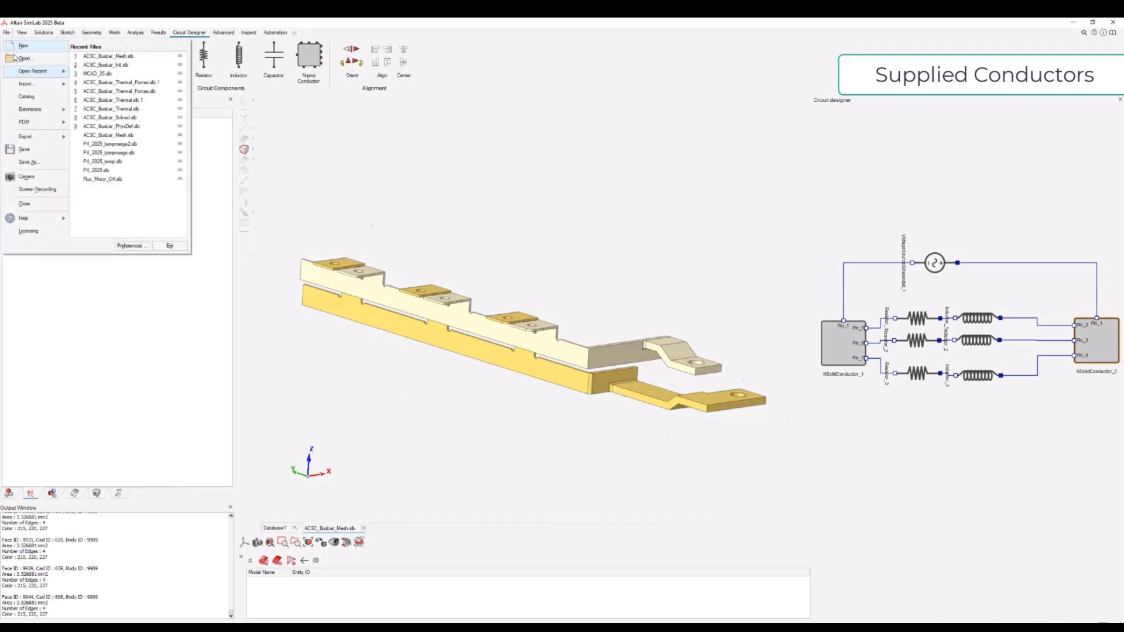
pyautogui.click(26, 162)
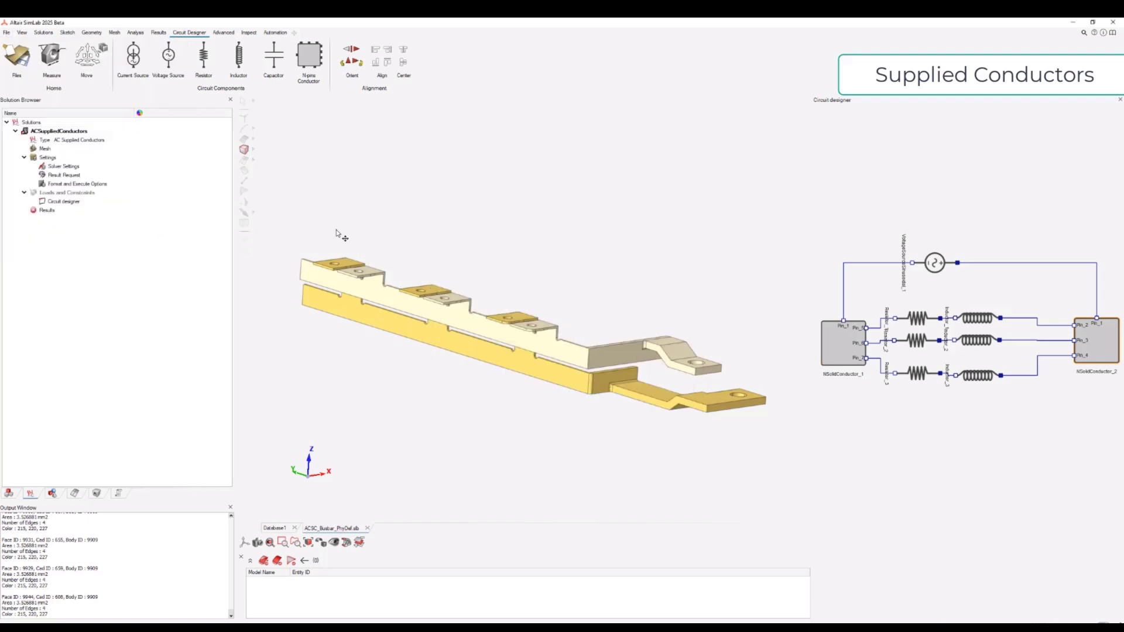
# Step: Solve the AC Supplied Conductors analysis by updating the solution's results
pyautogui.click(47, 210)
pyautogui.click(159, 33)
pyautogui.click(135, 33)
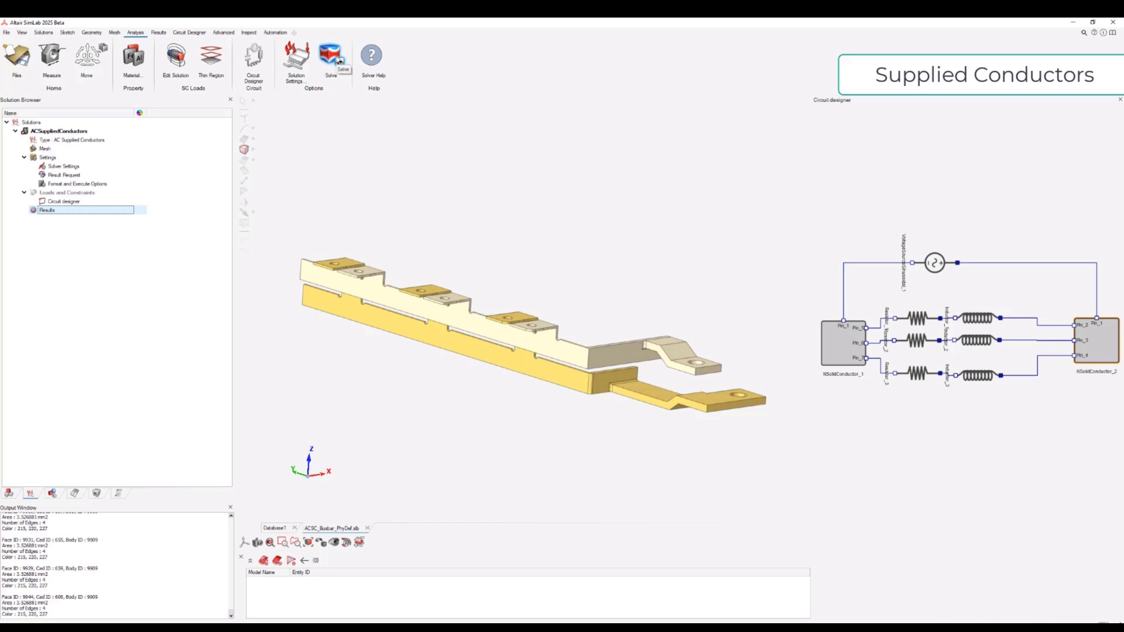
pyautogui.rightClick(42, 209)
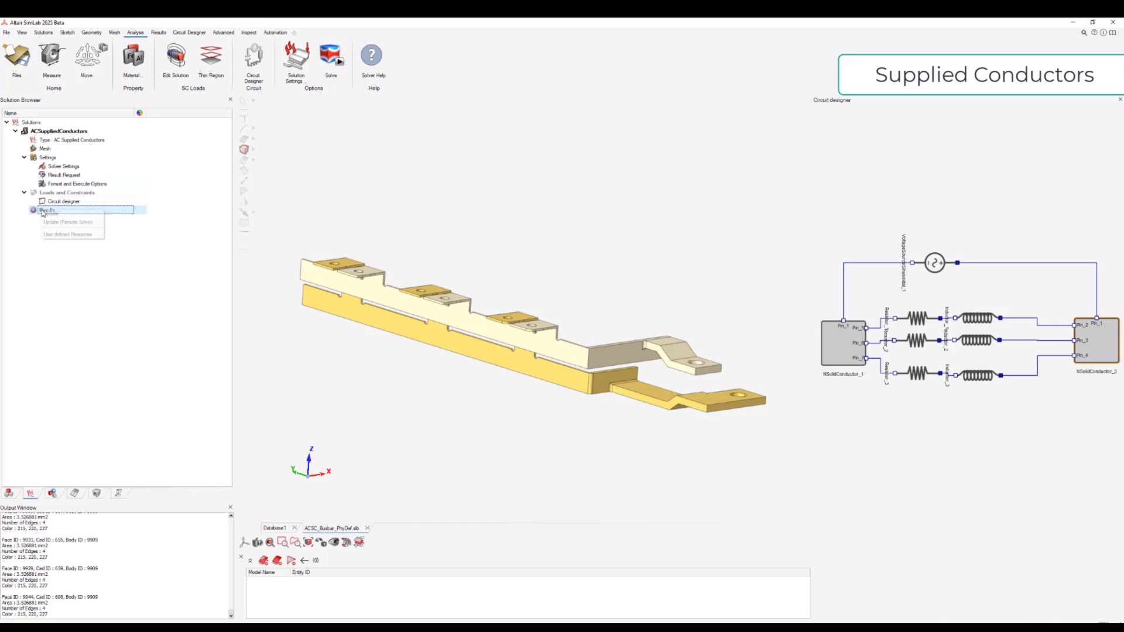
pyautogui.click(90, 321)
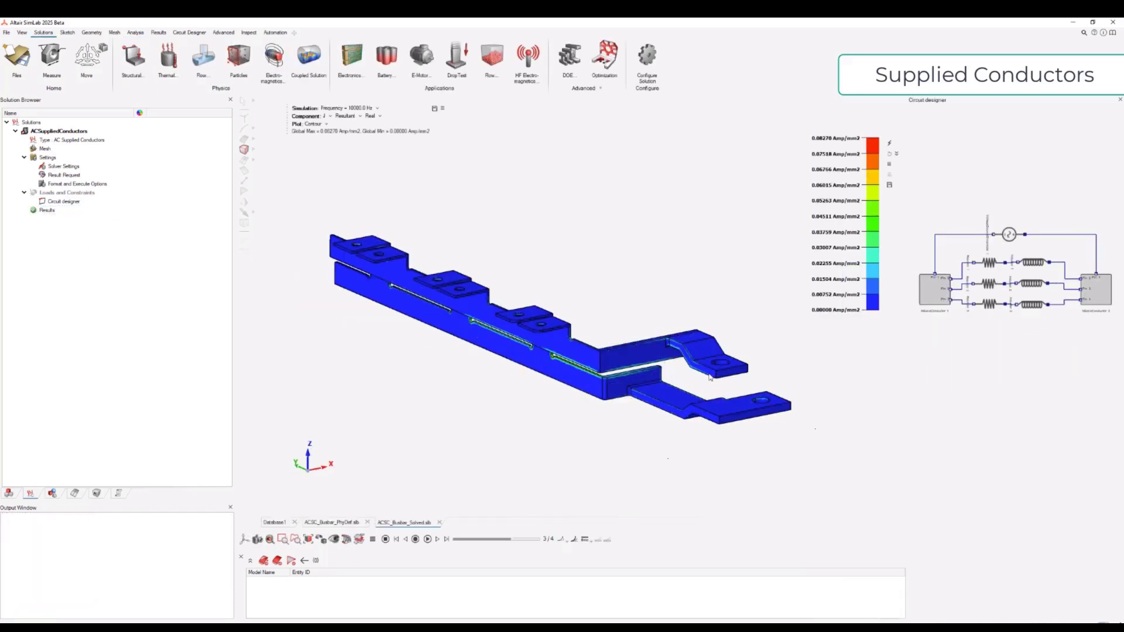
# Step: Display the voltage V contour on the busbars at 10000 Hz, and switch back to the current density J
pyautogui.click(326, 116)
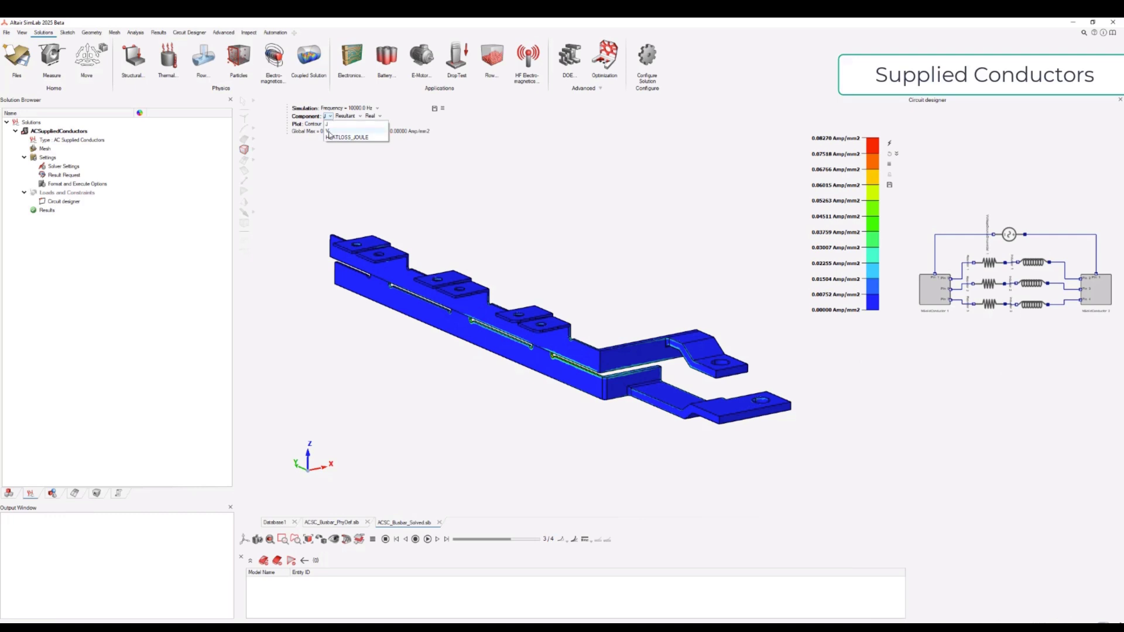
pyautogui.click(339, 137)
pyautogui.click(329, 116)
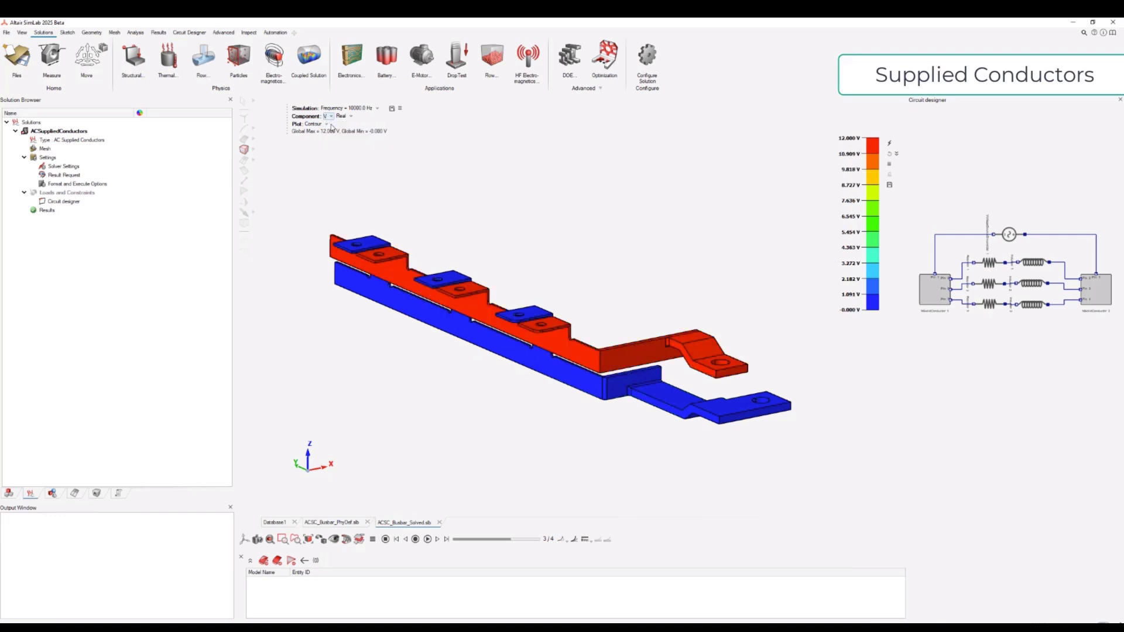
pyautogui.click(327, 124)
# Step: Show the current density J contour at 100 Hz and at 1000 Hz, refitting the legend range for 1000 Hz
pyautogui.click(370, 109)
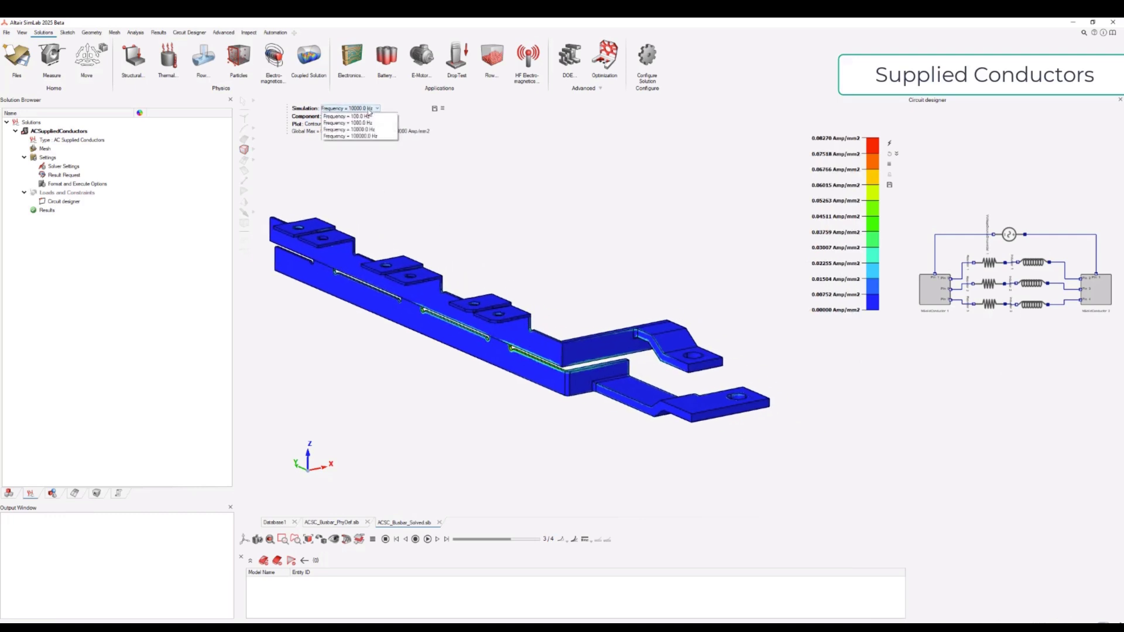
pyautogui.click(369, 116)
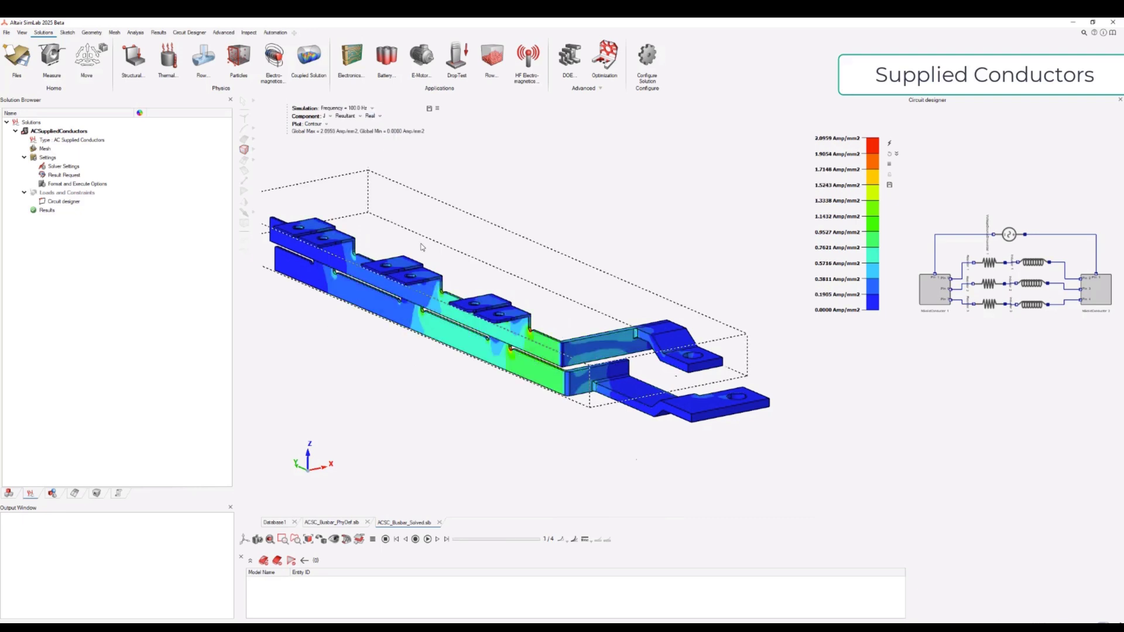
pyautogui.click(363, 124)
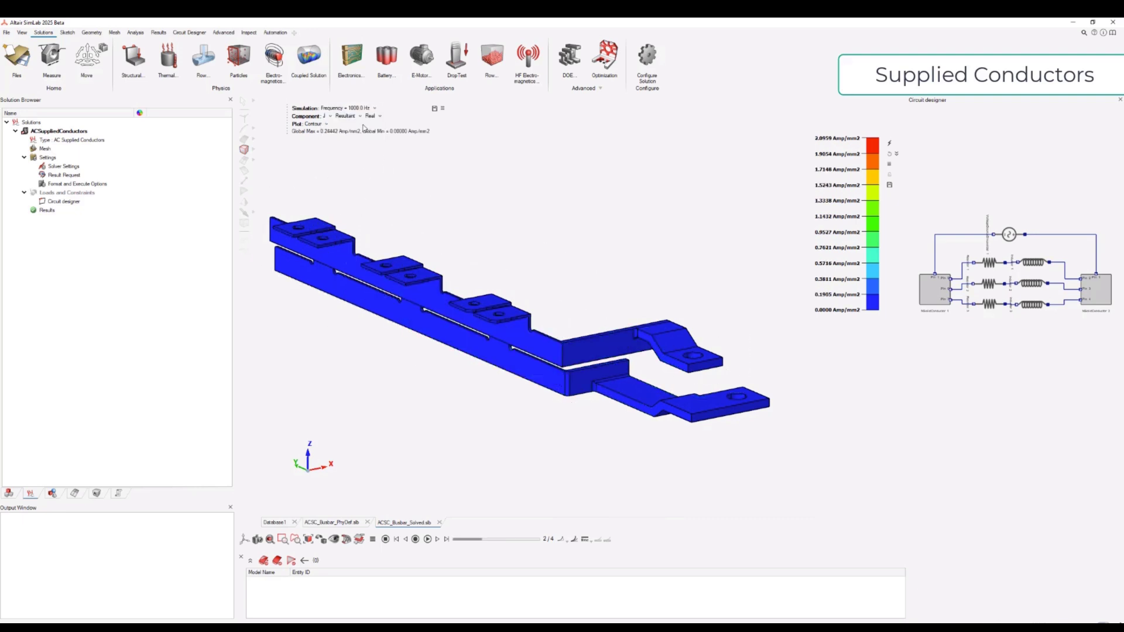
pyautogui.click(890, 144)
# Step: Show the current density J contour at 10000 Hz and at 100000 Hz with refitted legends, and examine the notch edges
pyautogui.click(371, 109)
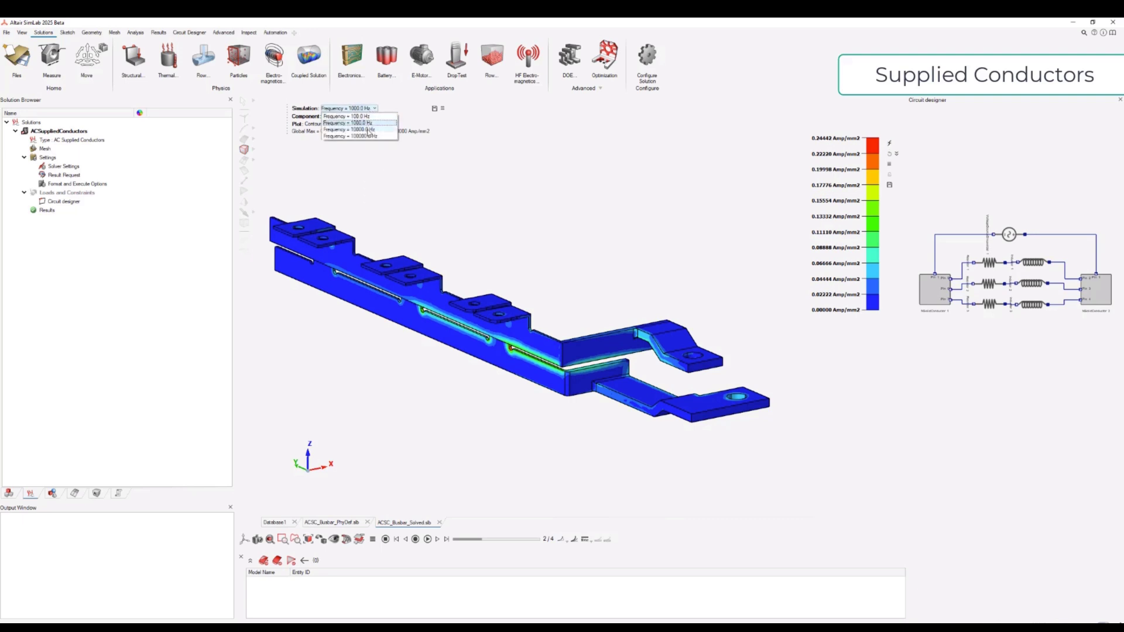
pyautogui.click(369, 130)
pyautogui.click(889, 144)
pyautogui.click(375, 109)
pyautogui.click(375, 139)
pyautogui.click(889, 143)
pyautogui.scroll(5, 471, 384)
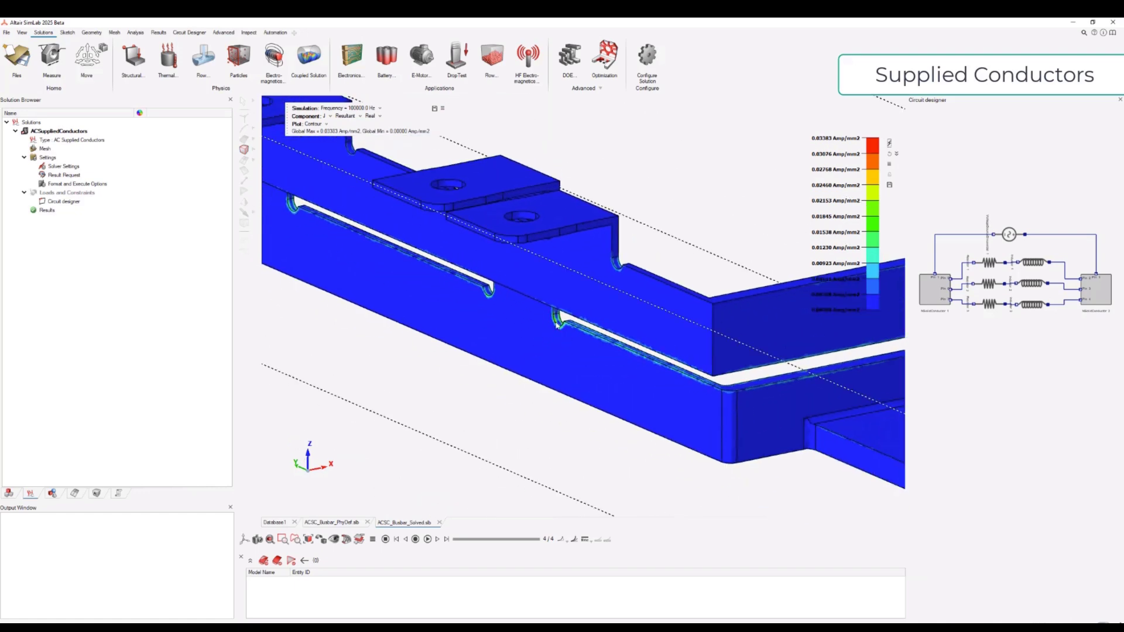
pyautogui.scroll(-3, 554, 323)
# Step: Display the current density J as a vector plot at 1000 Hz with an arrow scale of 0.5
pyautogui.click(327, 124)
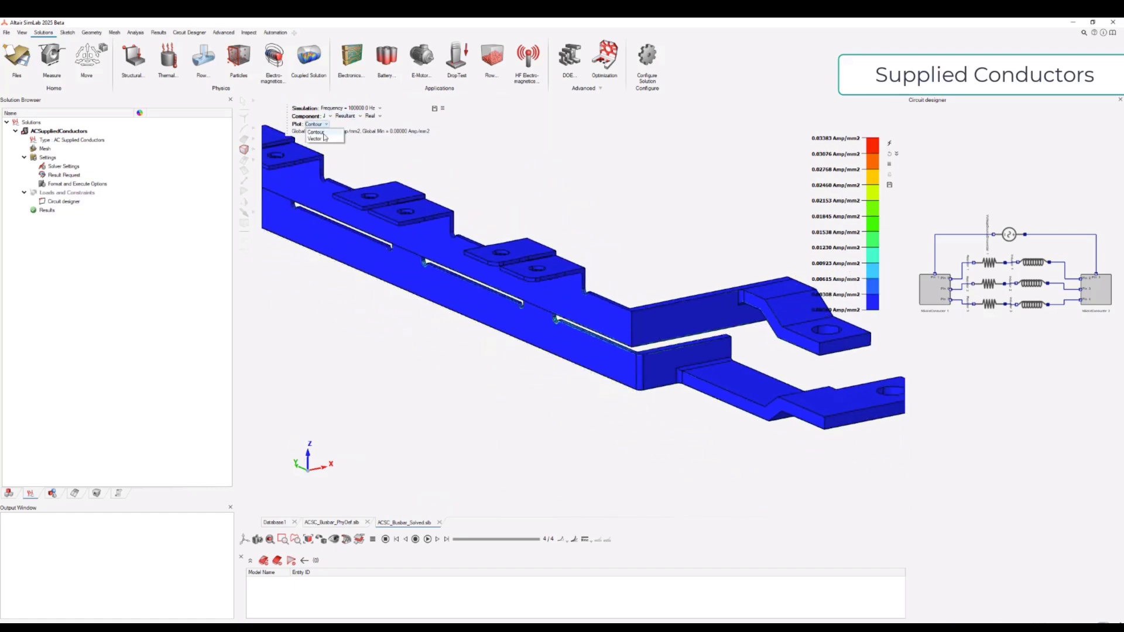
pyautogui.click(320, 139)
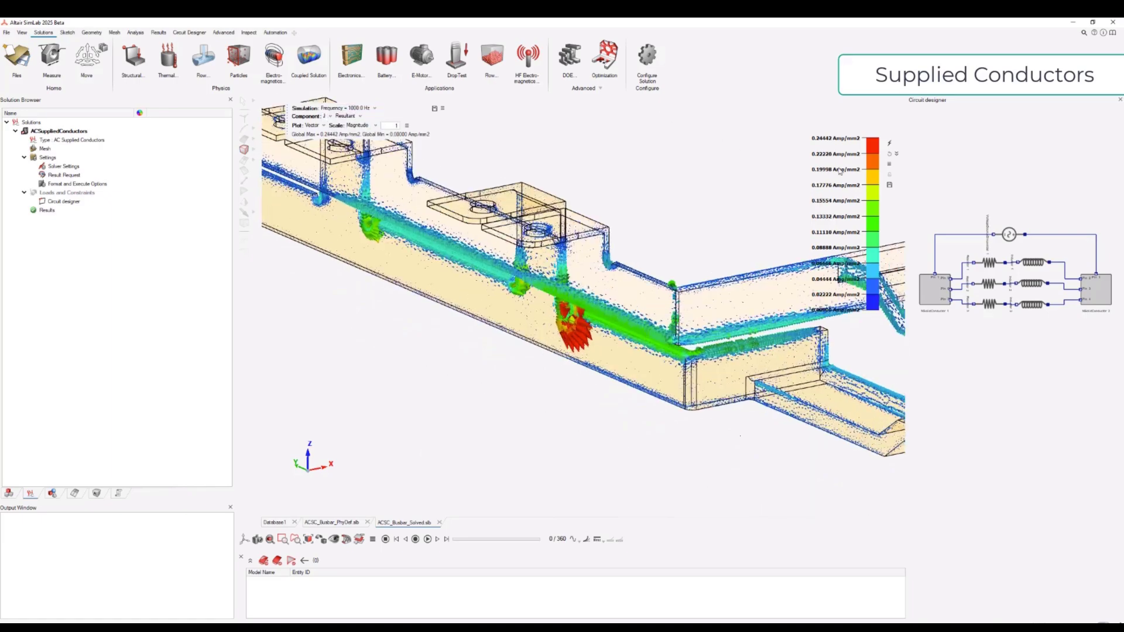
pyautogui.scroll(5, 562, 363)
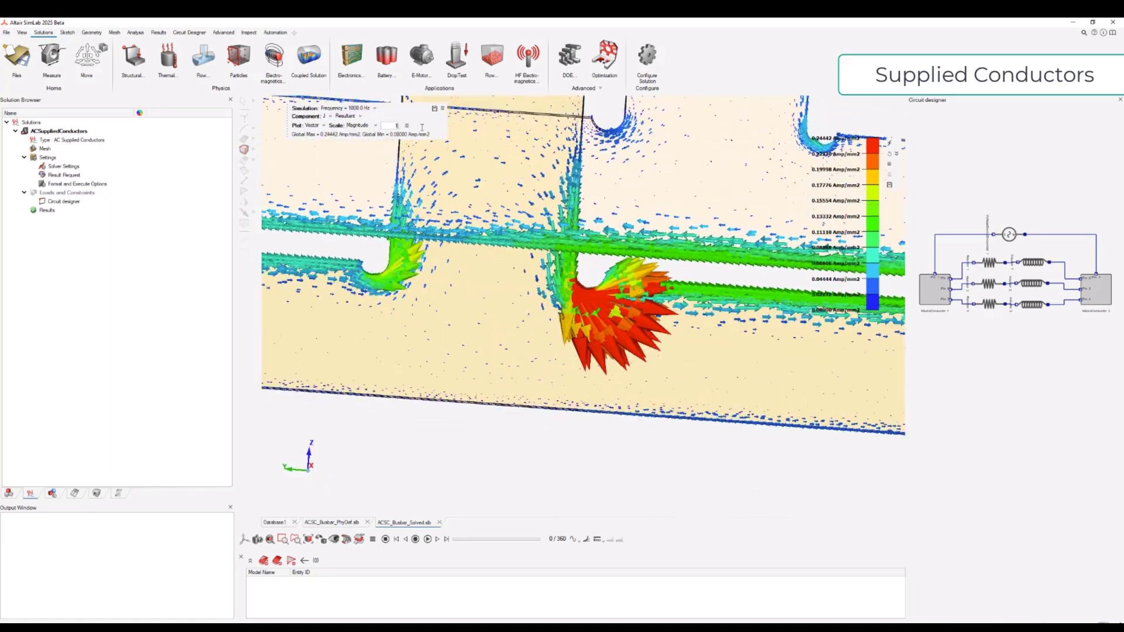
pyautogui.scroll(-3, 562, 363)
# Step: Animate the current density vectors and examine the flow around the busbar notches
pyautogui.click(373, 539)
pyautogui.click(428, 539)
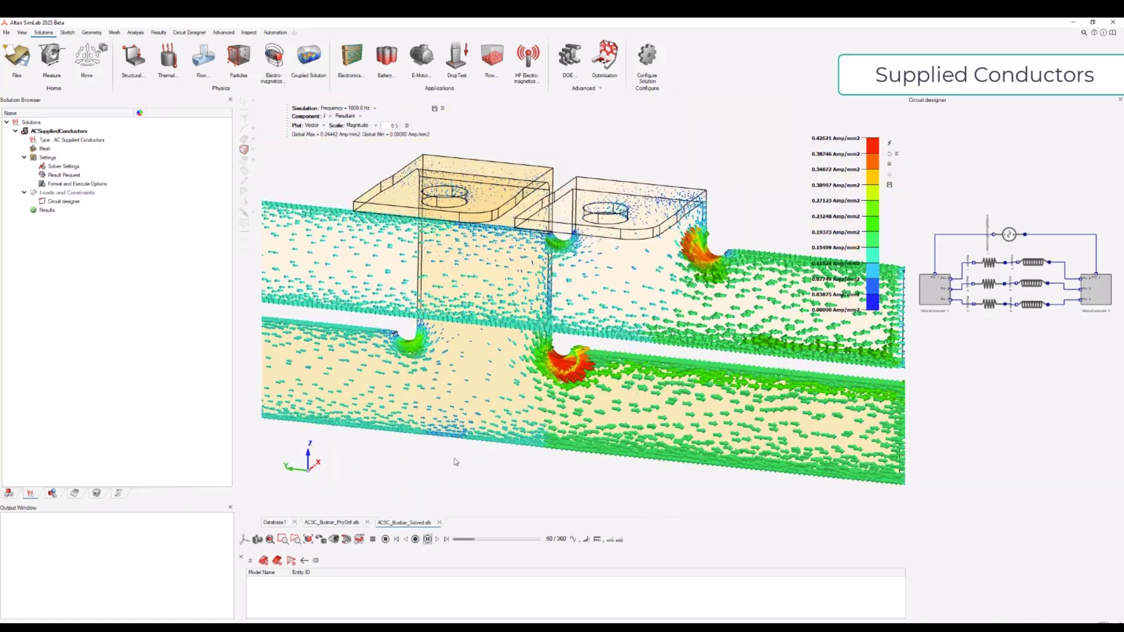
pyautogui.scroll(5, 543, 357)
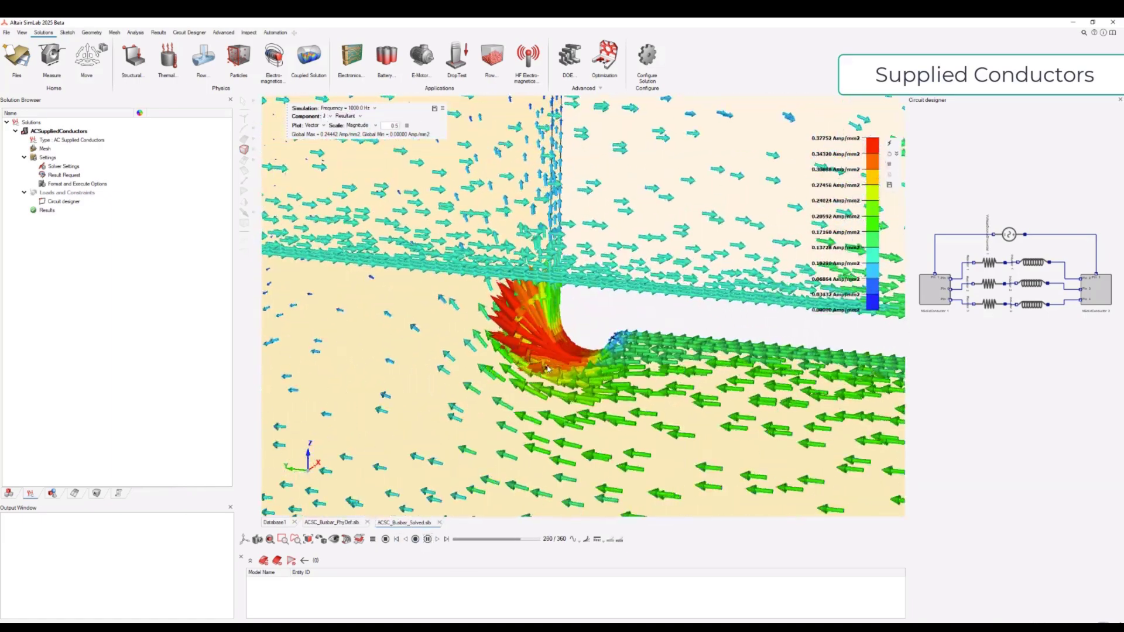
pyautogui.scroll(-8, 562, 360)
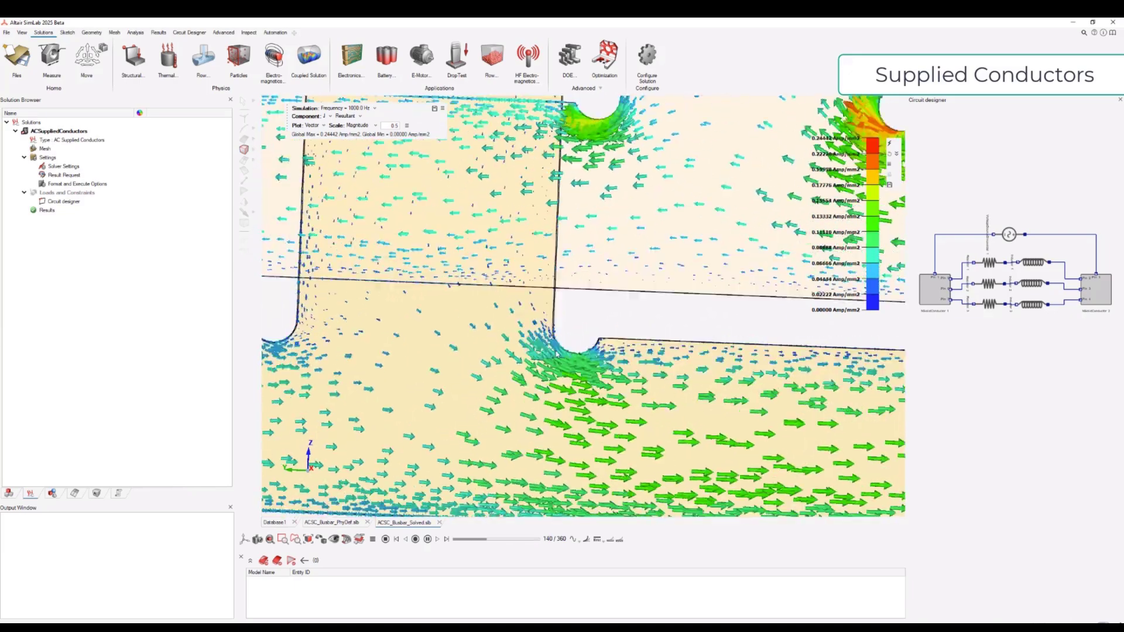
pyautogui.scroll(-2, 563, 359)
pyautogui.moveTo(564, 360); pyautogui.dragTo(518, 372, button='middle')
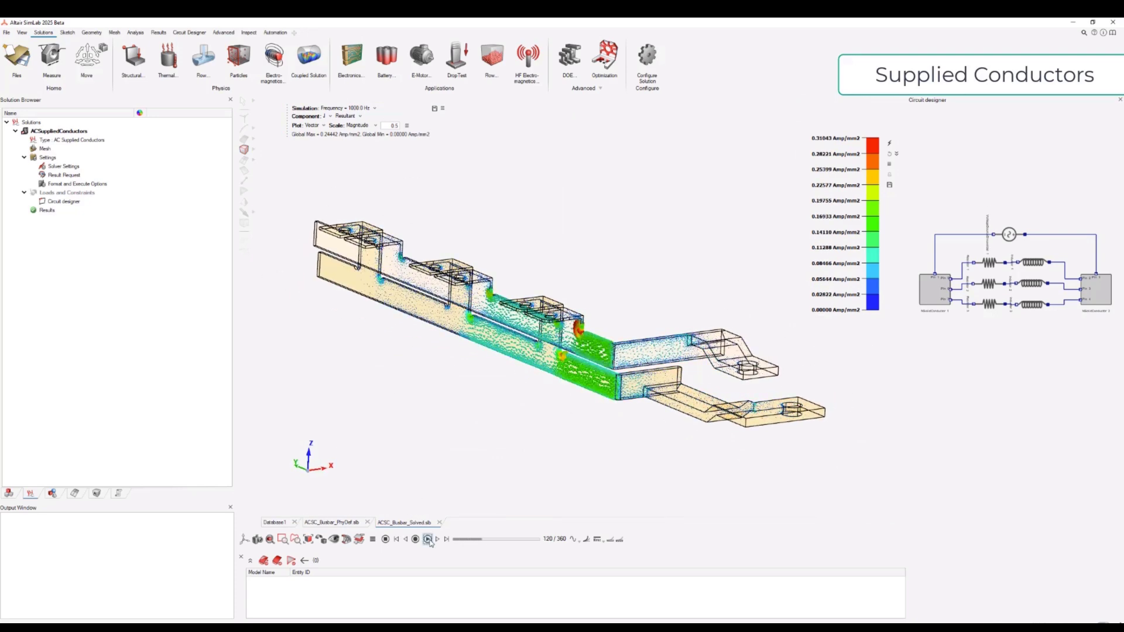
# Step: Display the HEATLOSS_JOULE contour at 100 Hz and examine the loss distribution near the busbar notches
pyautogui.click(328, 116)
pyautogui.click(338, 139)
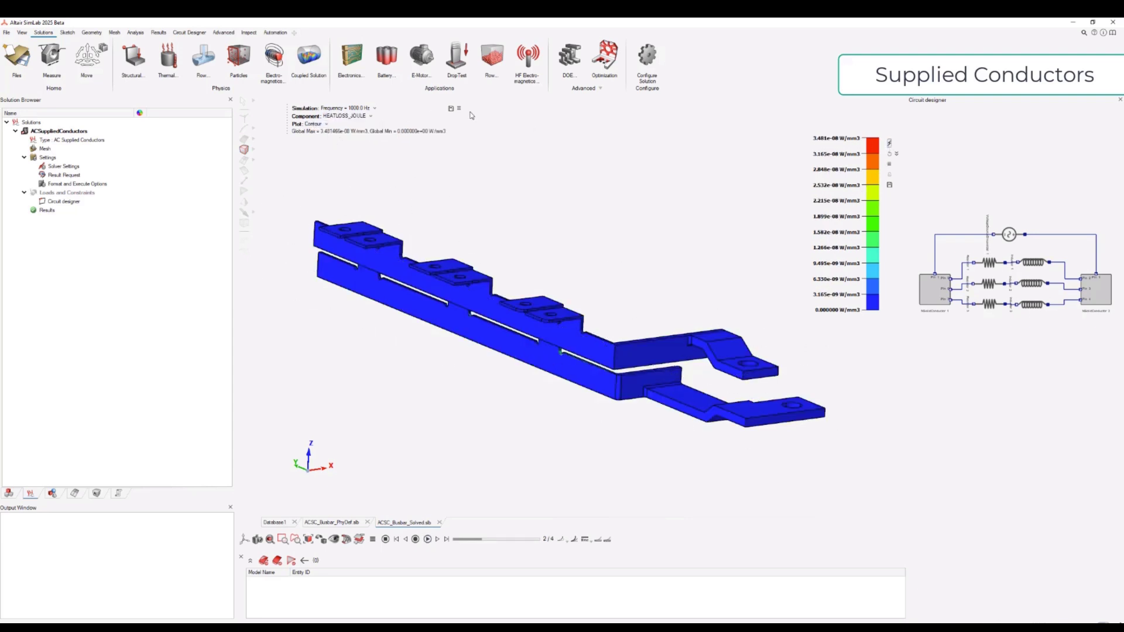
pyautogui.click(351, 109)
pyautogui.click(359, 120)
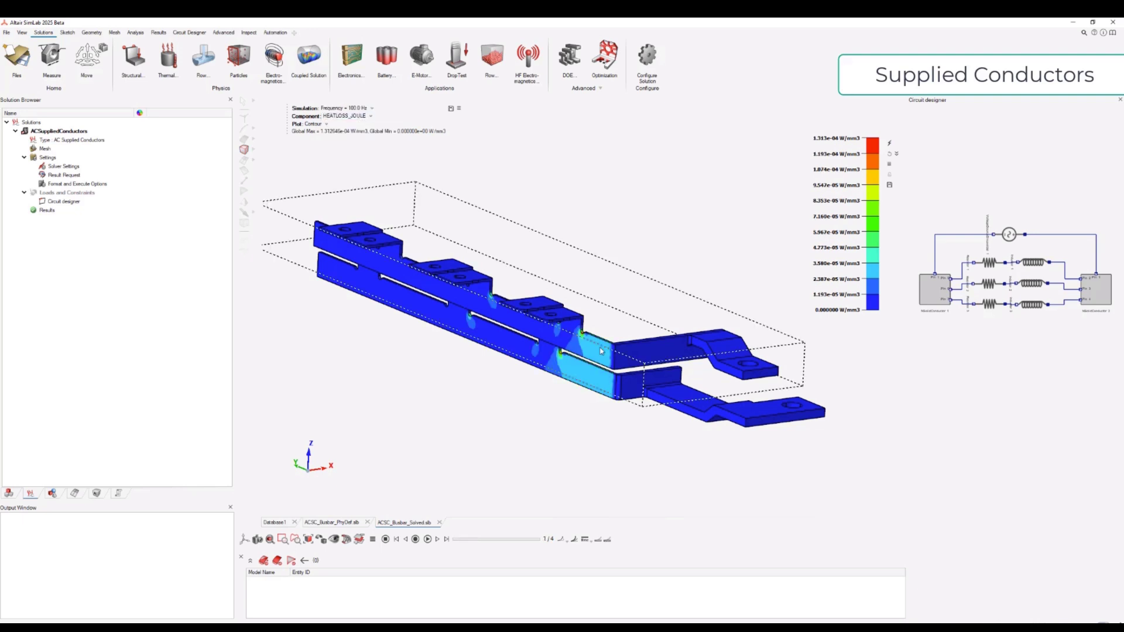
pyautogui.scroll(3, 544, 351)
pyautogui.moveTo(544, 352)
pyautogui.mouseDown(button='middle')
pyautogui.moveTo(515, 345)
pyautogui.moveTo(545, 346)
pyautogui.moveTo(530, 311)
pyautogui.mouseUp(button='middle')
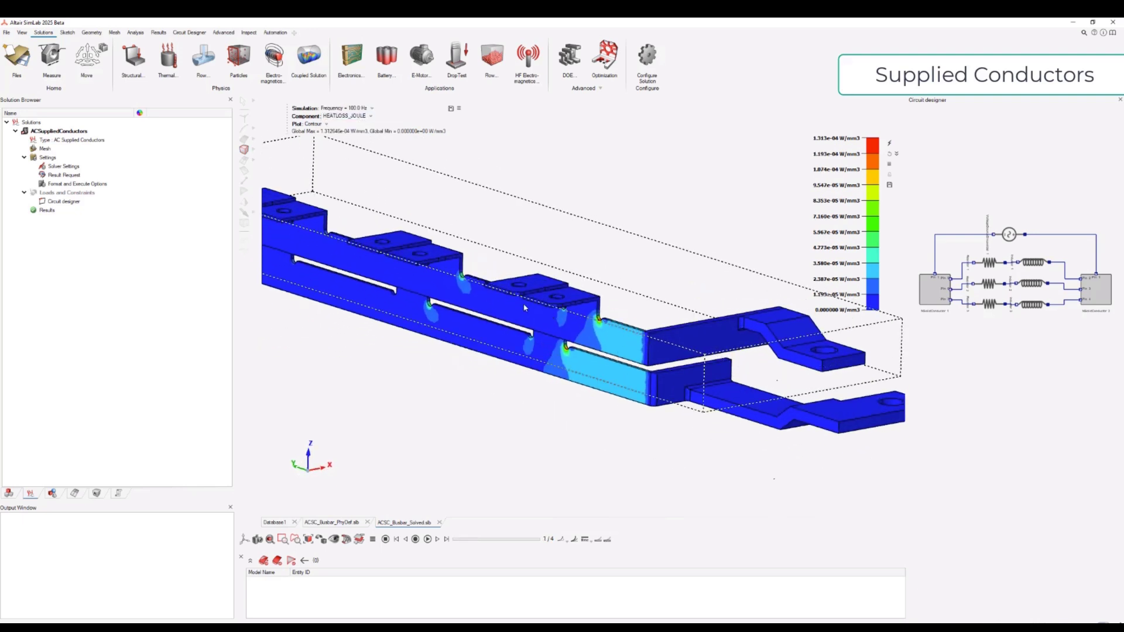
pyautogui.scroll(-2, 530, 310)
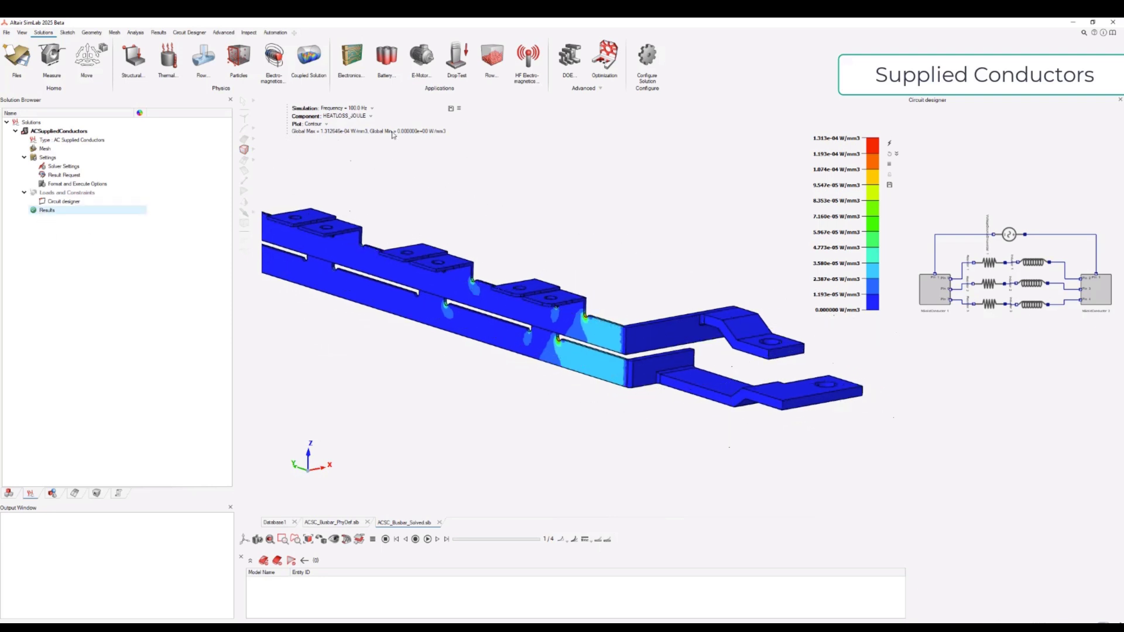
# Step: Create a plot of the Joule losses of all bodies (JOULE_LOSSES__All) versus frequency
pyautogui.click(159, 33)
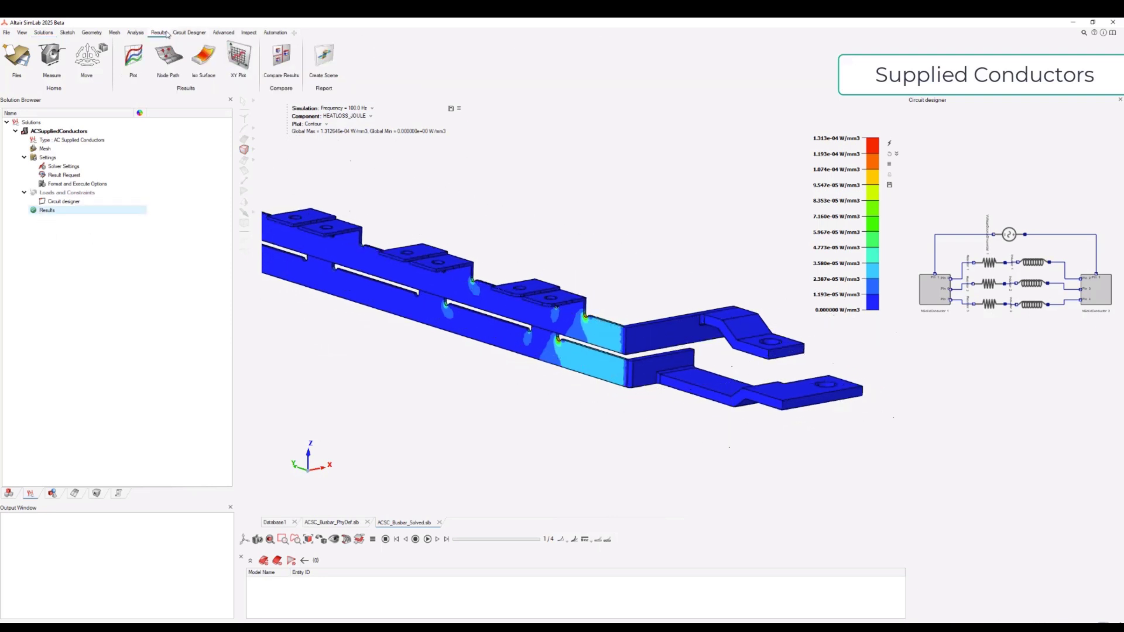
pyautogui.click(134, 57)
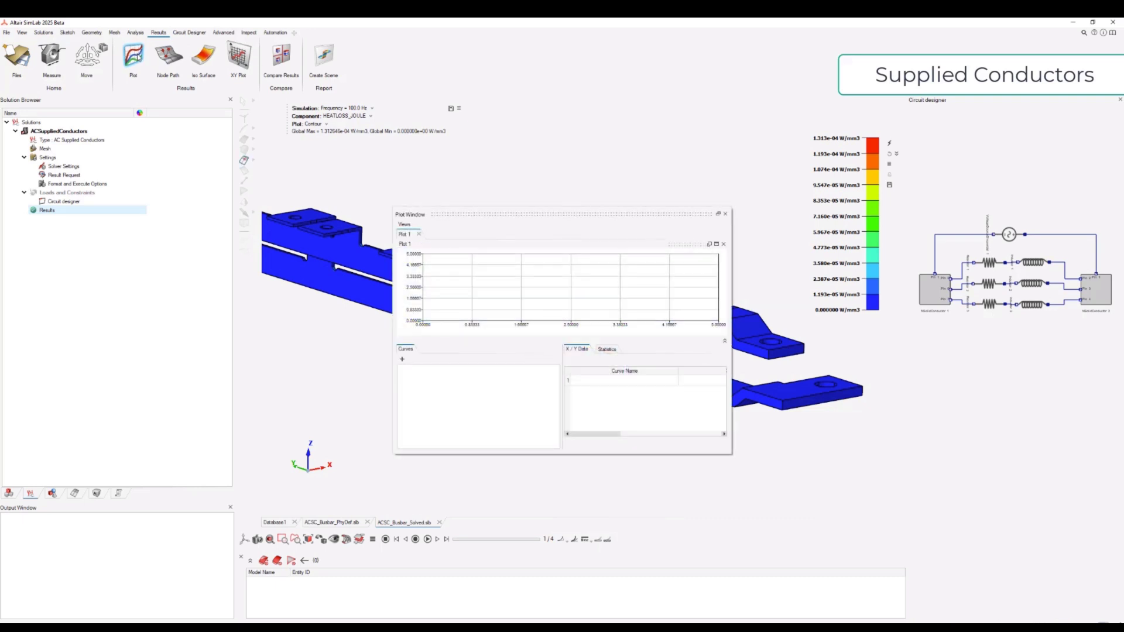
pyautogui.click(402, 360)
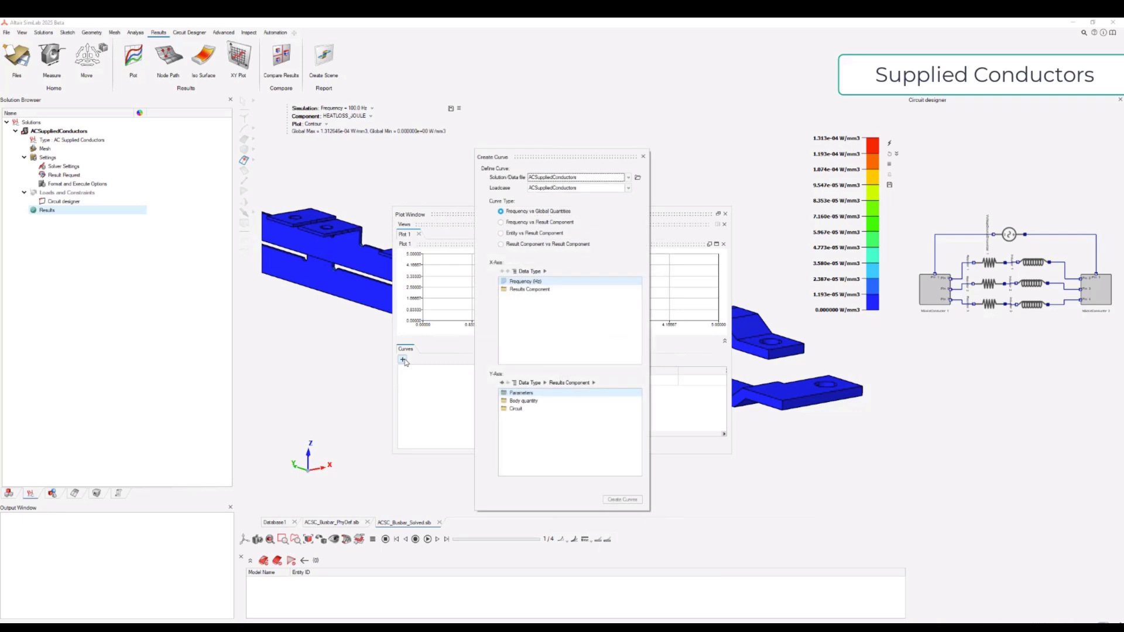
pyautogui.doubleClick(527, 401)
pyautogui.doubleClick(530, 393)
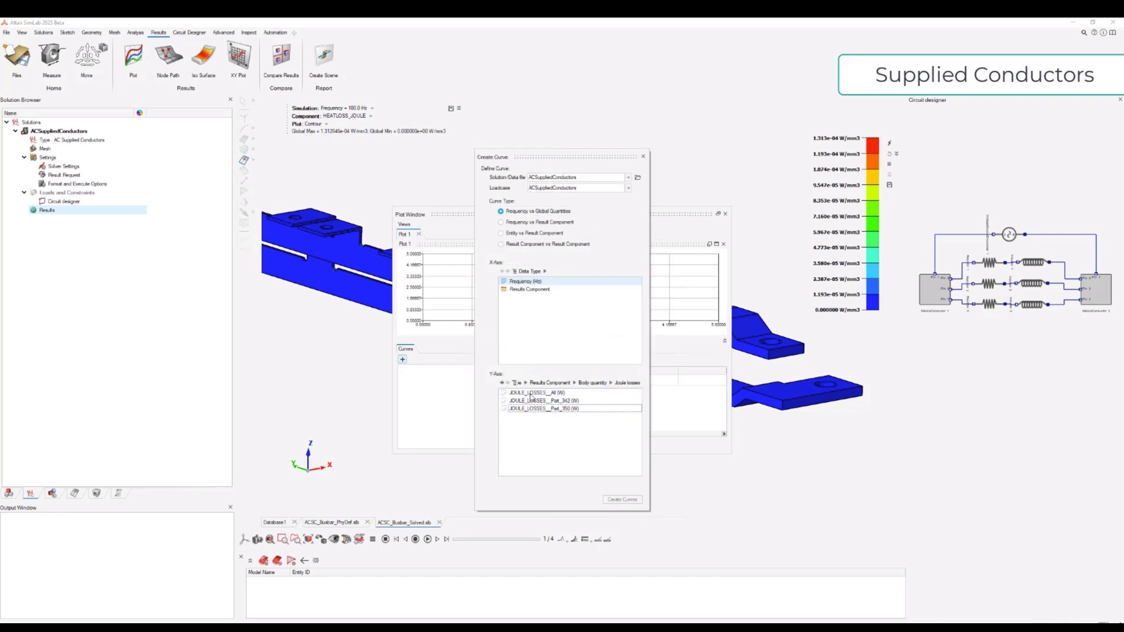
pyautogui.click(552, 394)
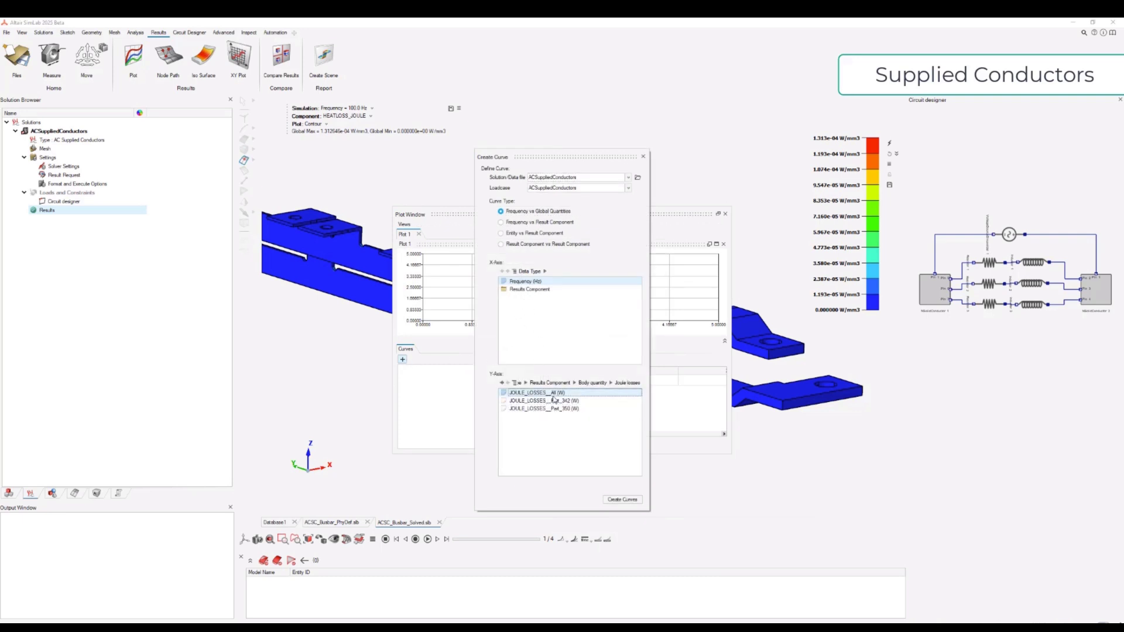
pyautogui.click(623, 500)
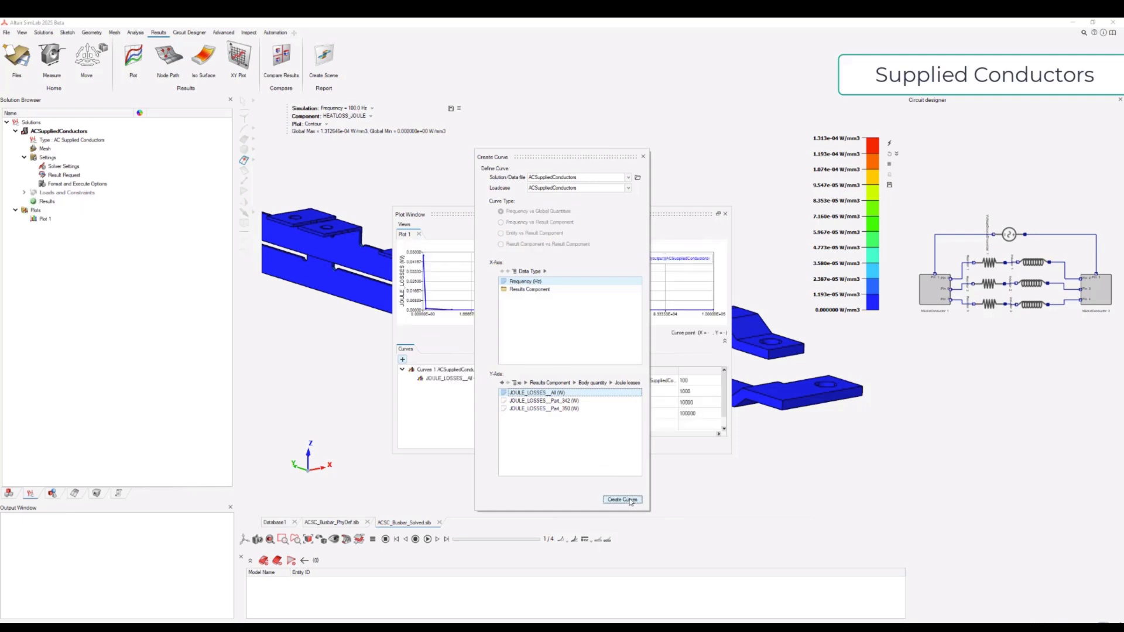
pyautogui.click(644, 158)
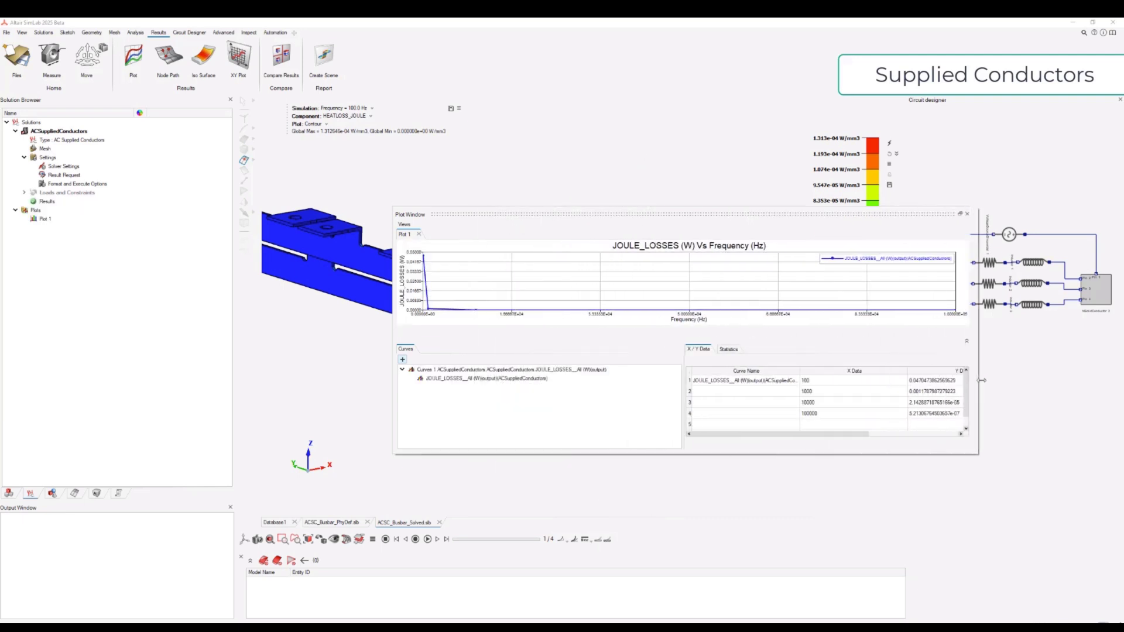
# Step: Set the frequency axis of the Joule losses plot to a logarithmic scale
pyautogui.click(435, 349)
pyautogui.click(476, 322)
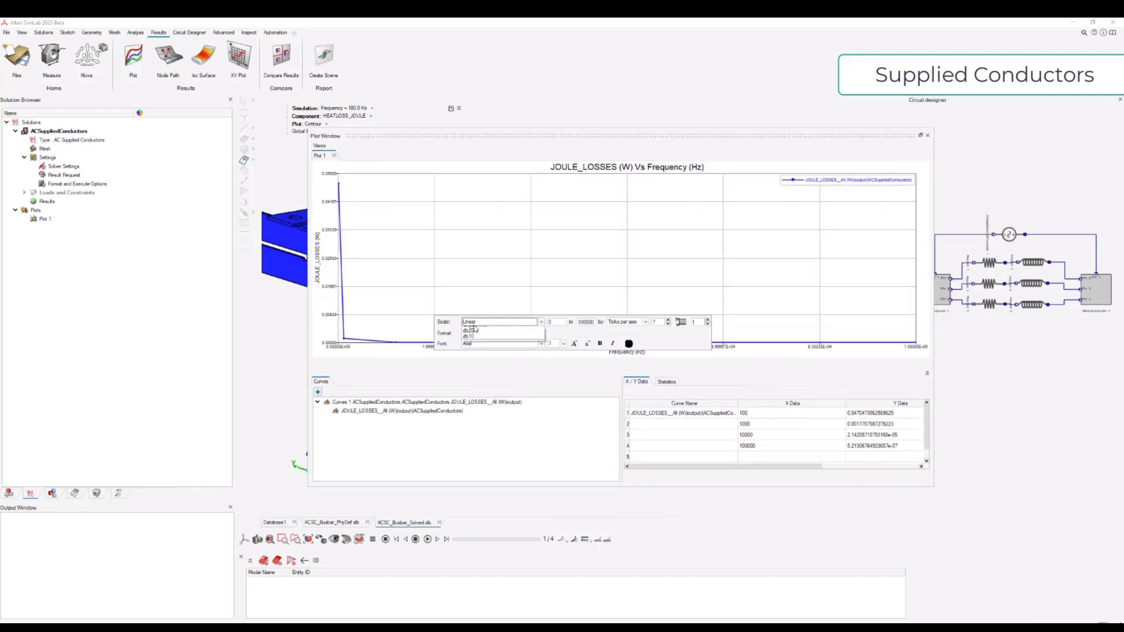
pyautogui.click(477, 333)
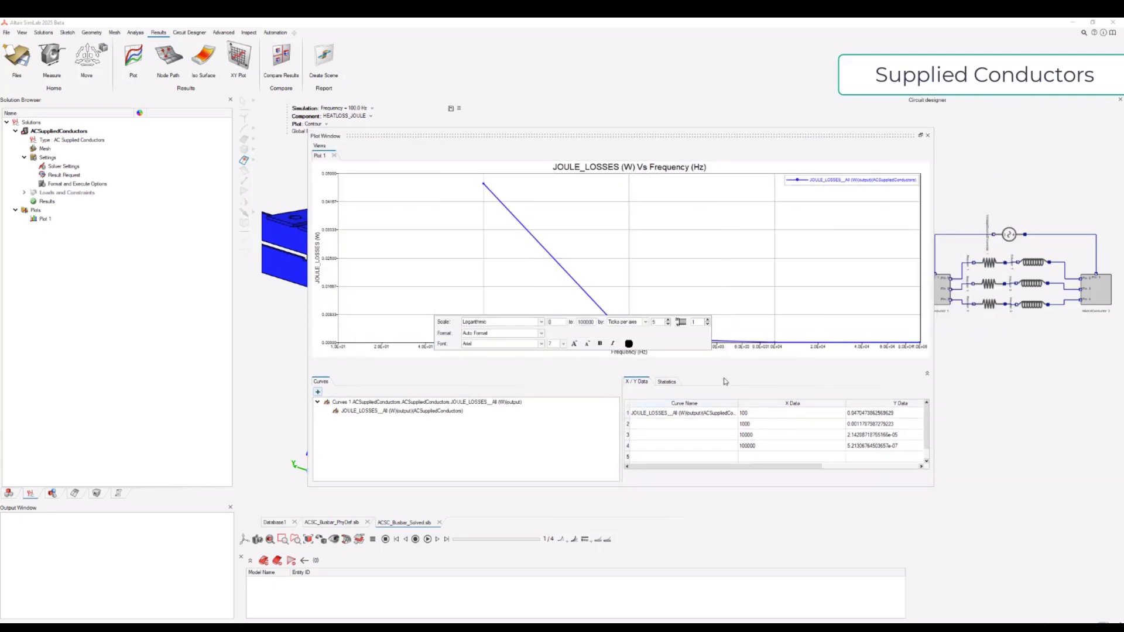
pyautogui.click(774, 329)
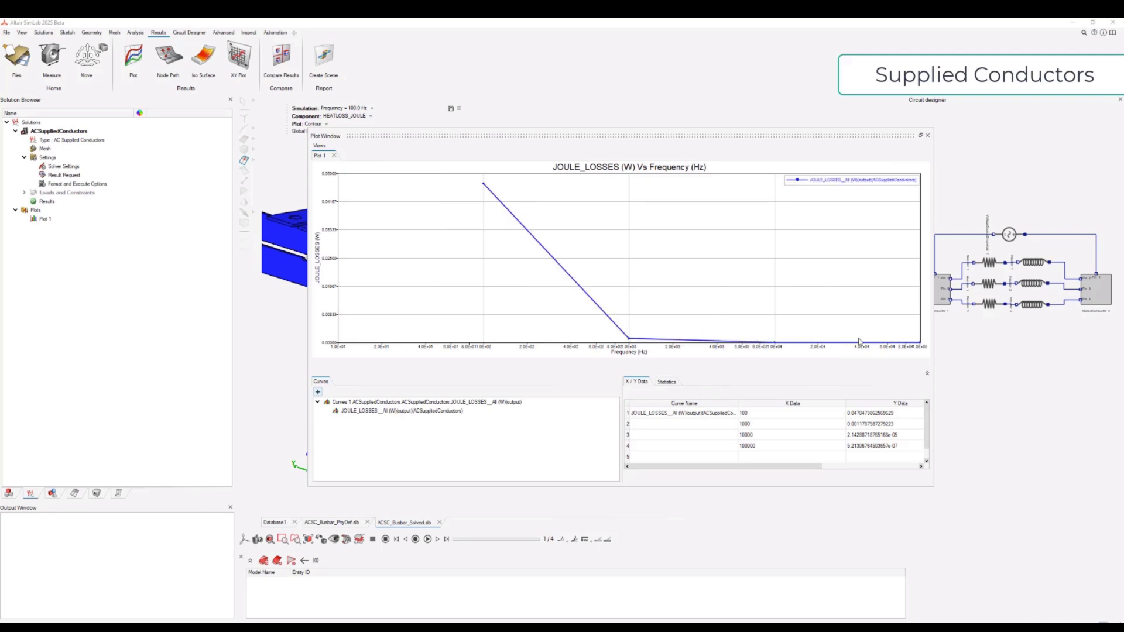
# Step: Add a curve of the sinusoidal voltage source's RMS current (CURRENT_RMS) versus frequency to the existing plot
pyautogui.click(317, 393)
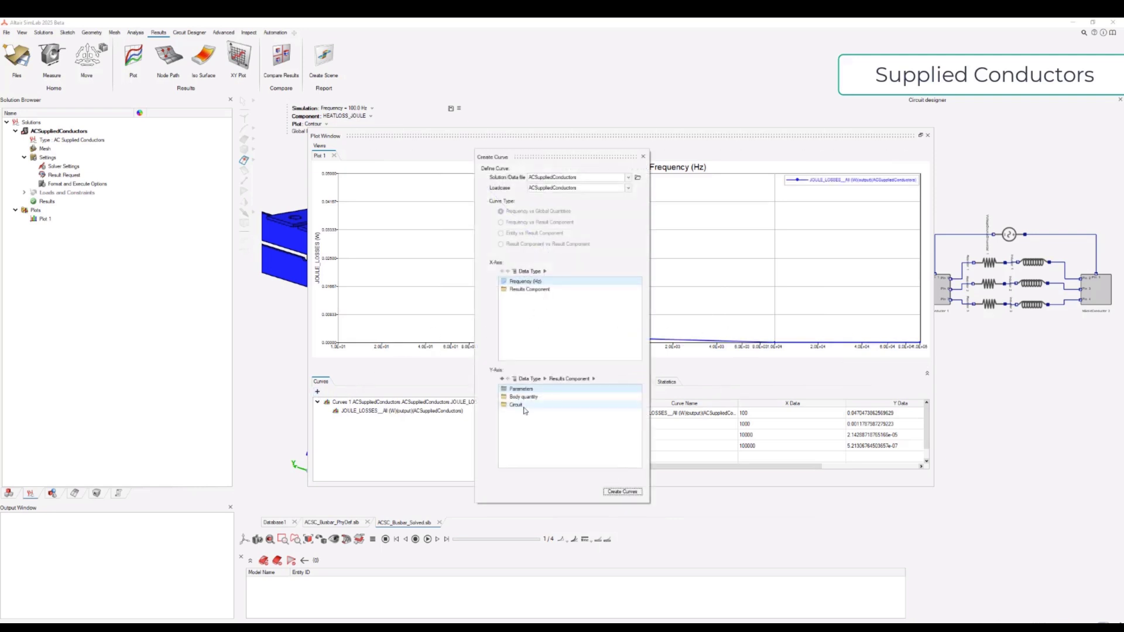
pyautogui.doubleClick(524, 406)
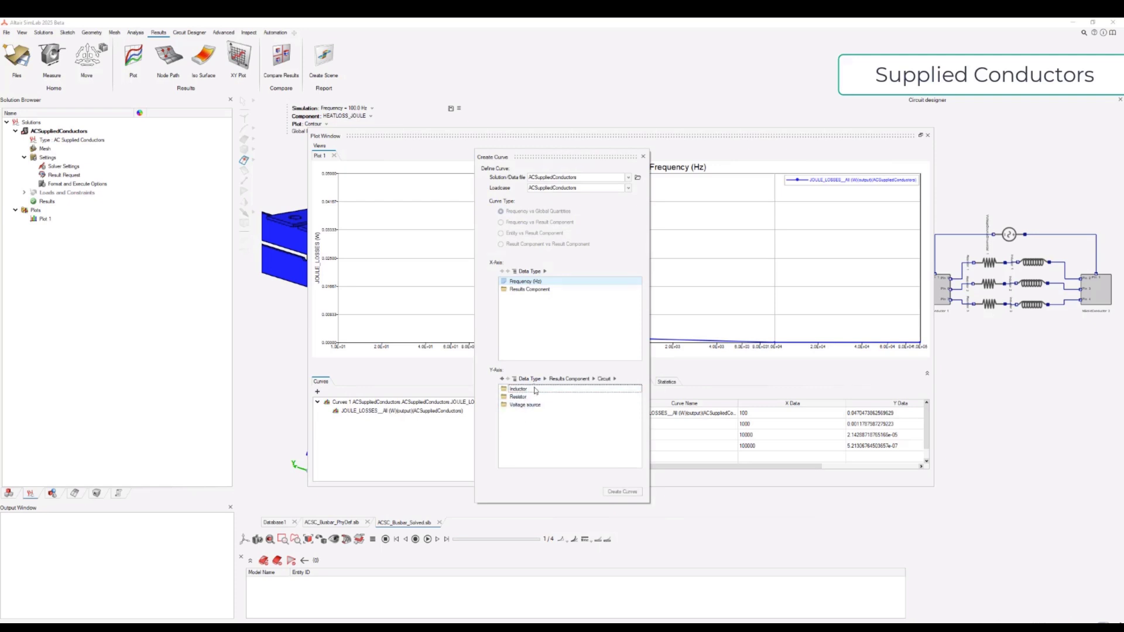
pyautogui.doubleClick(533, 406)
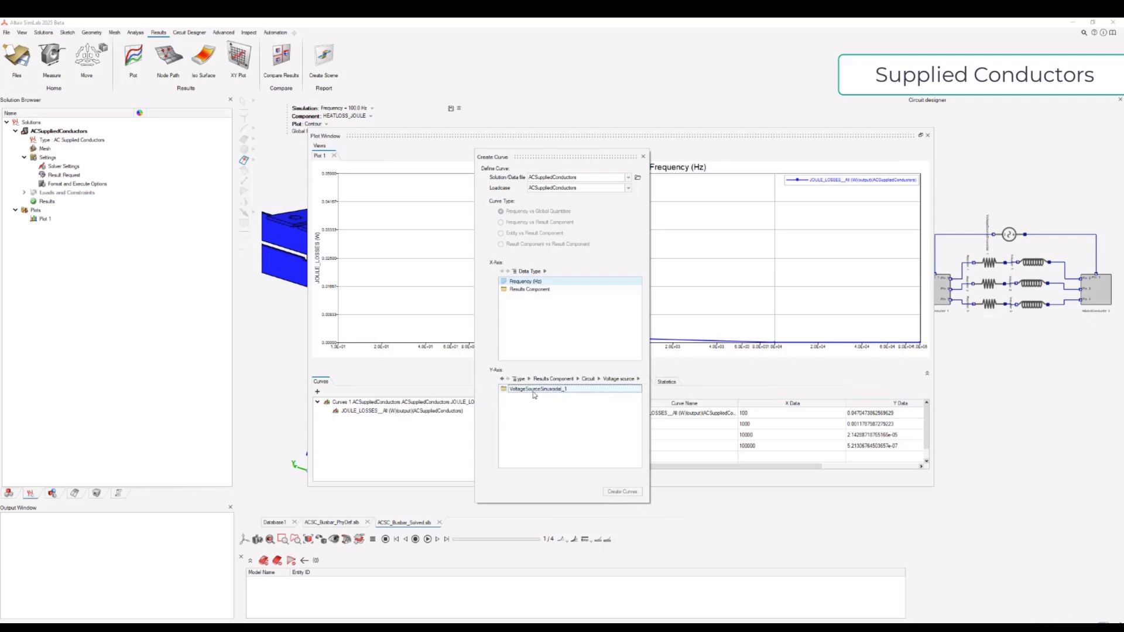
pyautogui.doubleClick(535, 390)
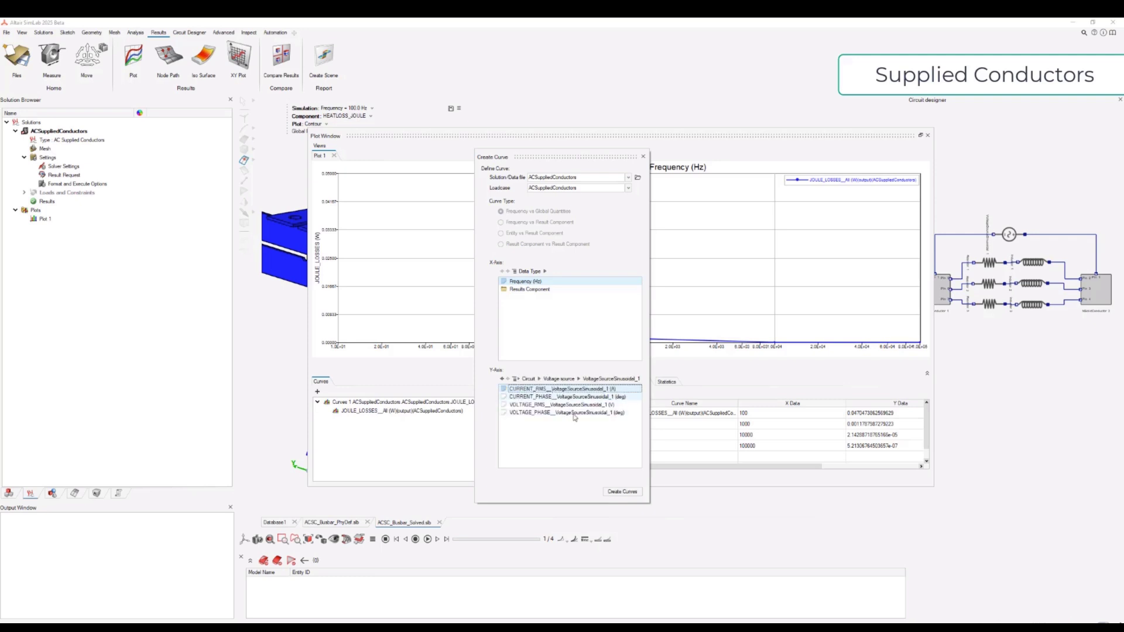
pyautogui.click(631, 493)
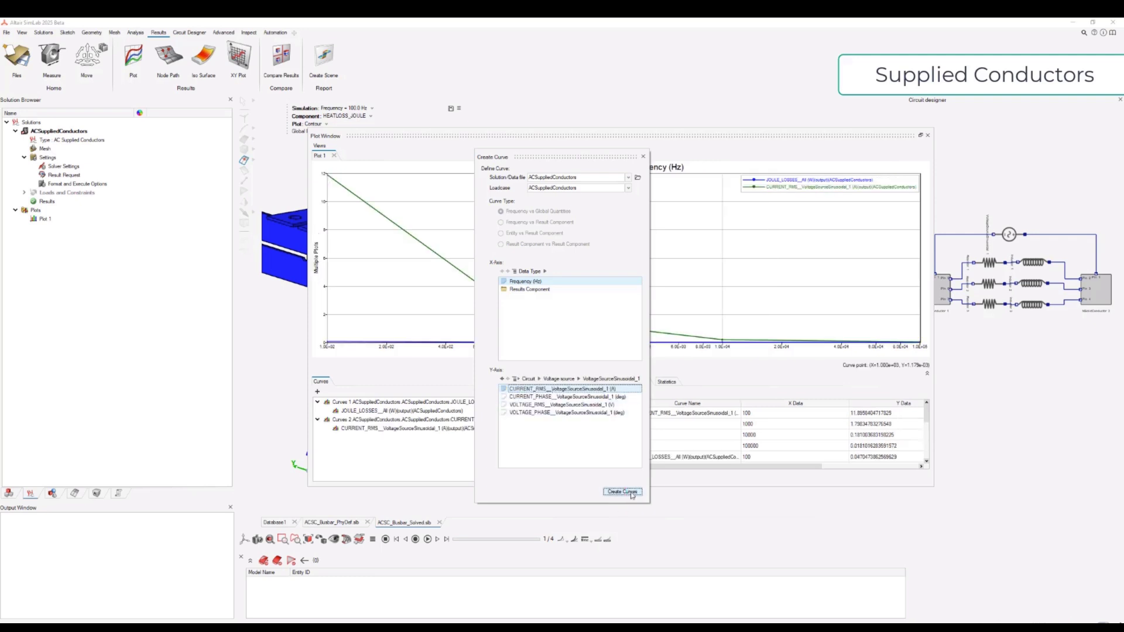
# Step: Hide the Joule losses curve to examine the RMS current curve alone, and close the plot window
pyautogui.click(336, 411)
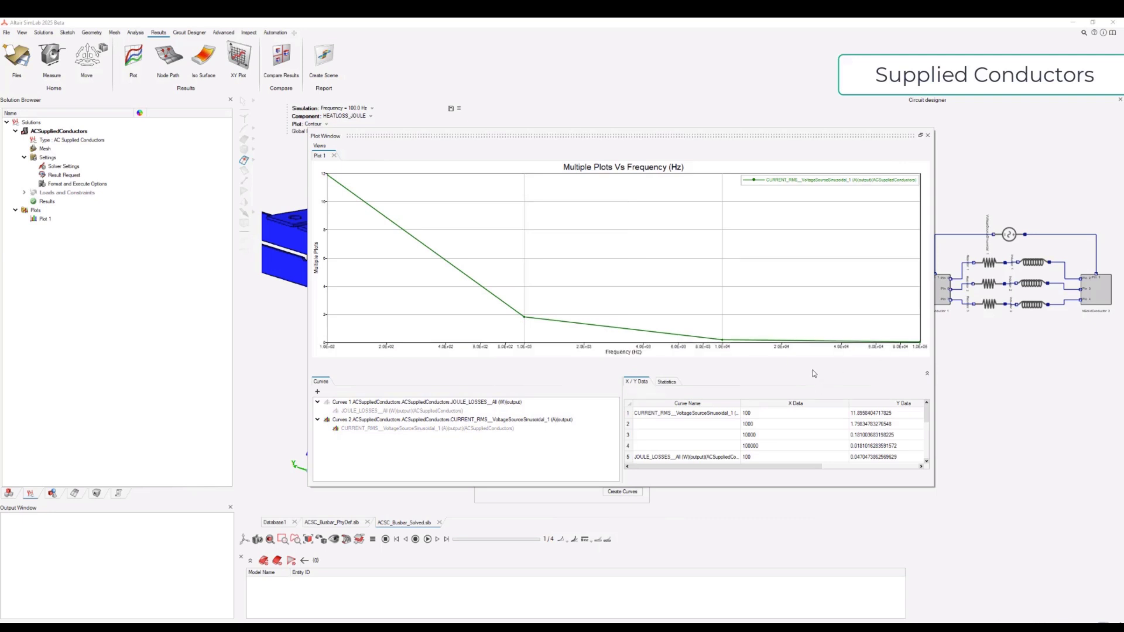
pyautogui.click(336, 429)
pyautogui.click(927, 137)
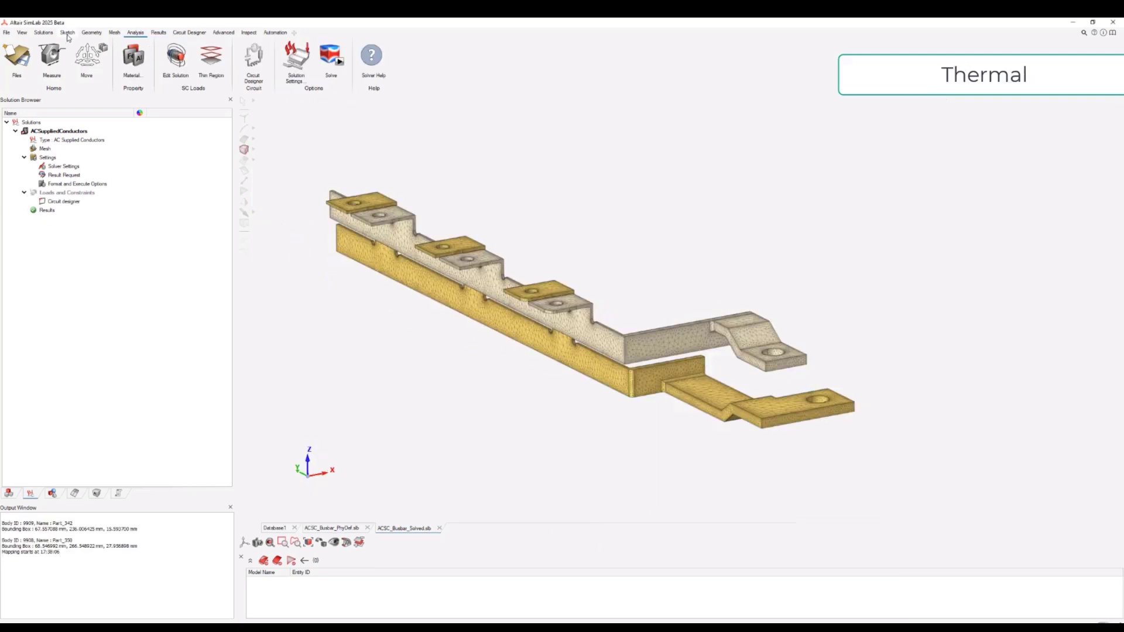
# Step: Create a steady-state AcuSolve Flow solution on Part_342 and Part_350 with flow type None and heat transfer enabled
pyautogui.click(47, 33)
pyautogui.click(206, 59)
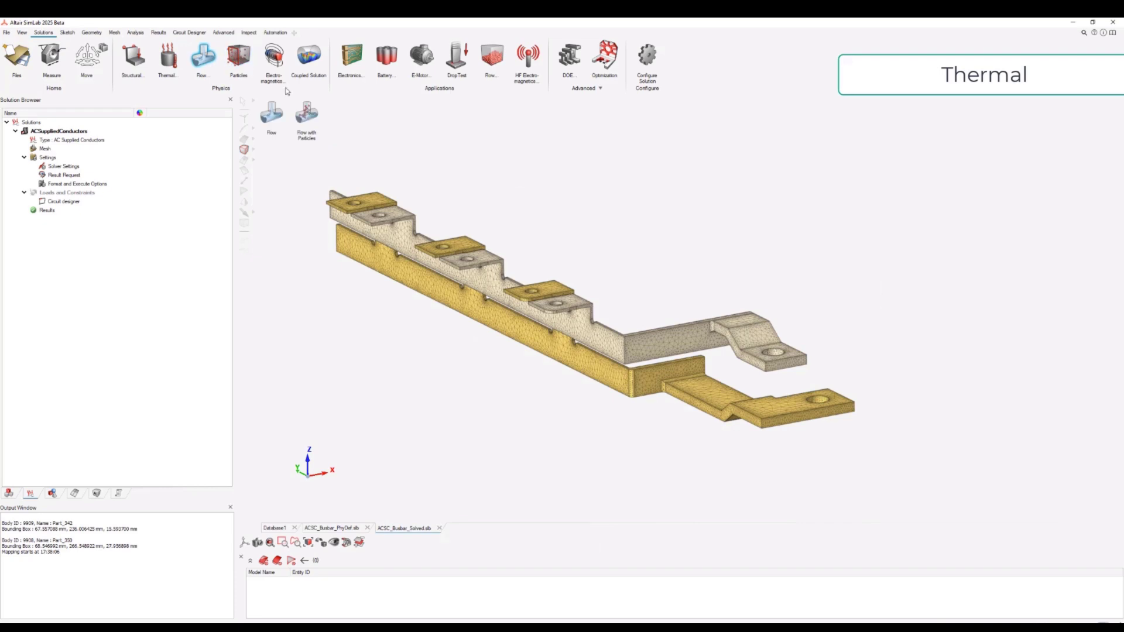
pyautogui.click(275, 103)
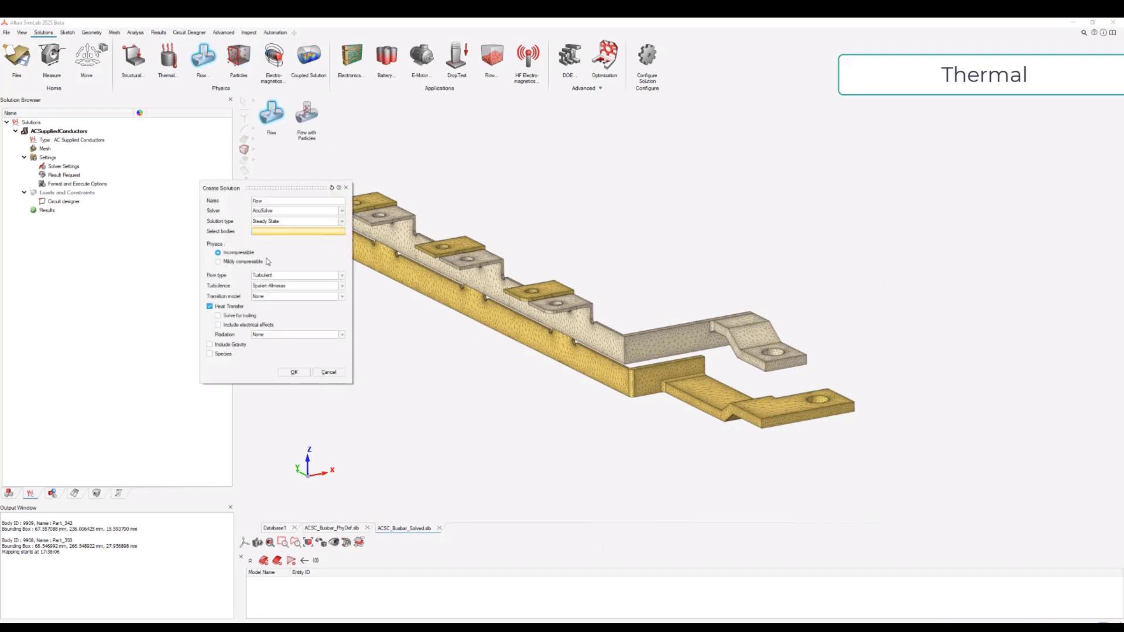
pyautogui.click(460, 253)
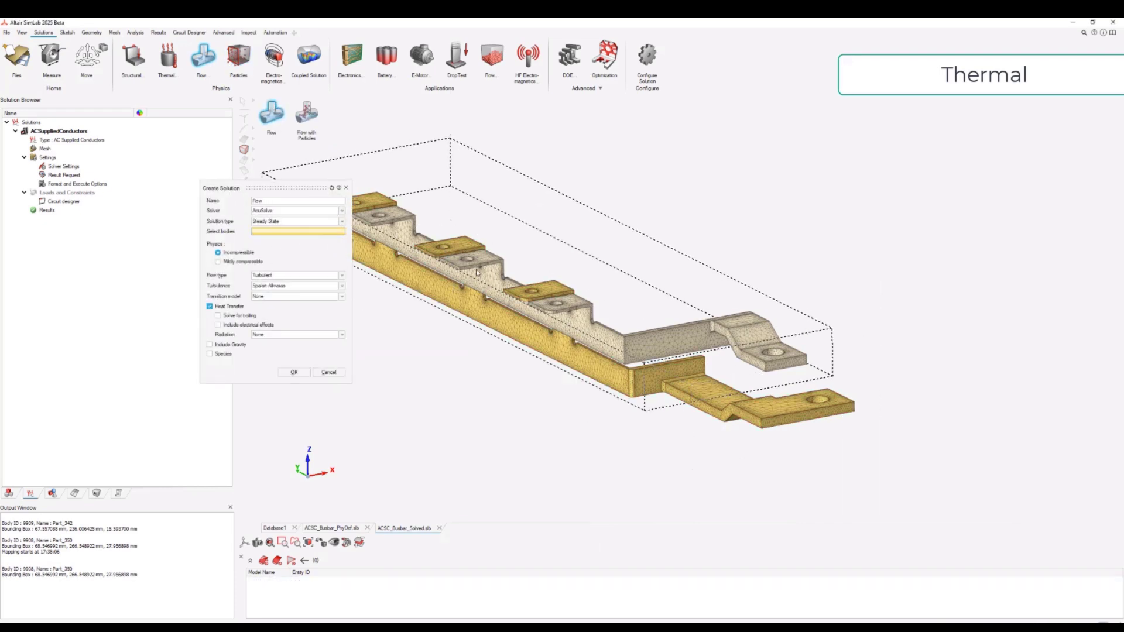
pyautogui.click(458, 253)
pyautogui.click(284, 275)
pyautogui.click(272, 282)
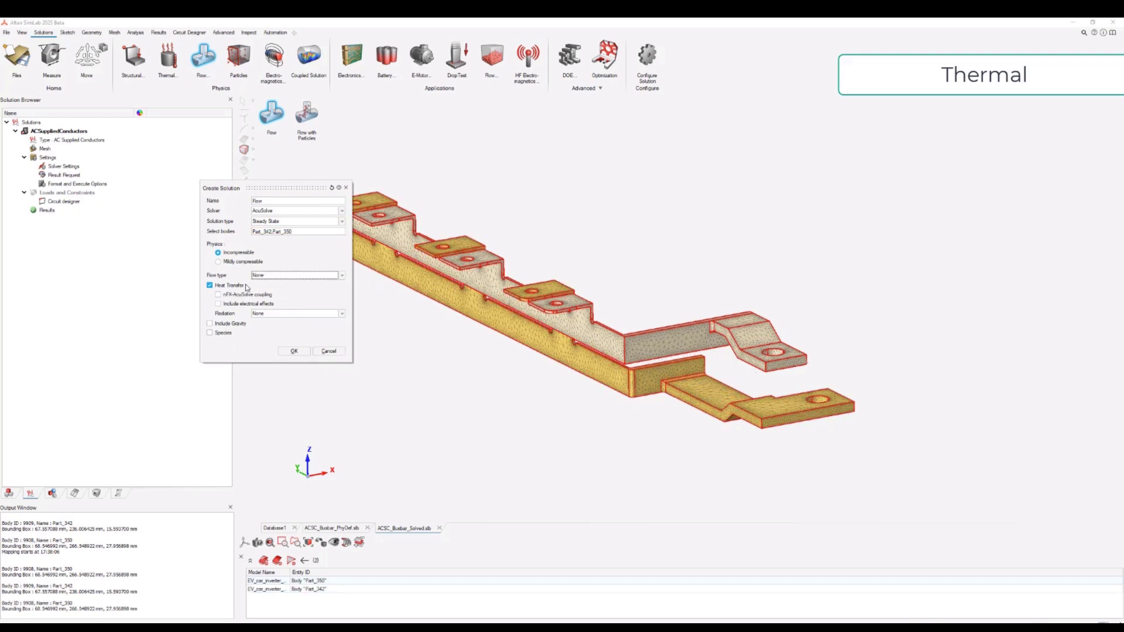
pyautogui.click(293, 352)
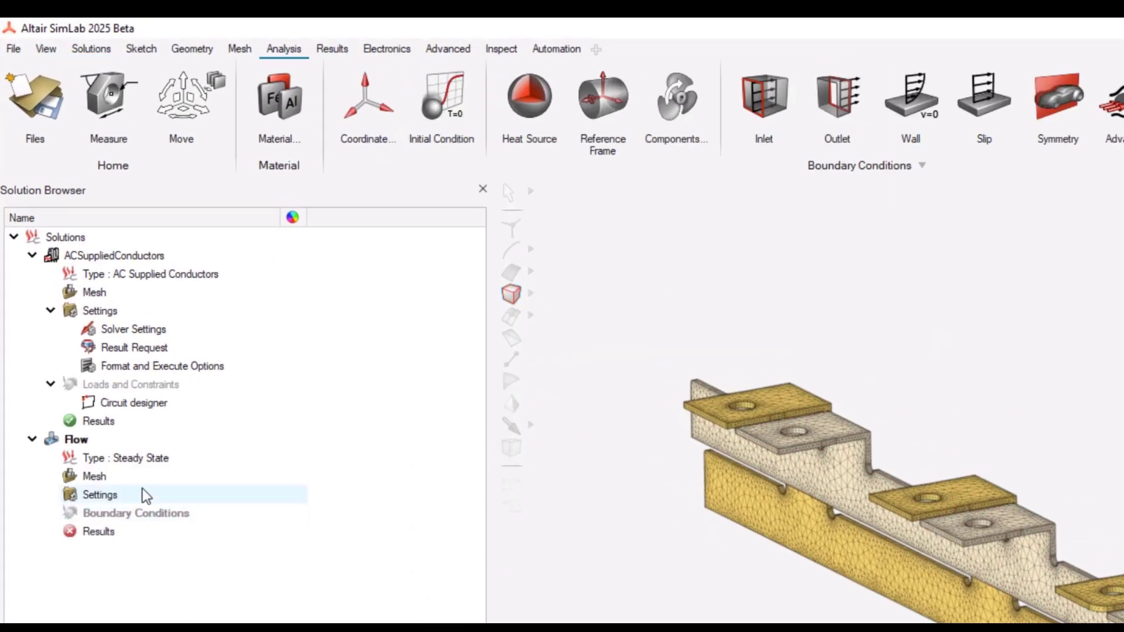
# Step: Include the losses of the ACSuppliedConductors solution as a heat source in the Flow solution's boundary conditions
pyautogui.click(145, 521)
pyautogui.rightClick(146, 523)
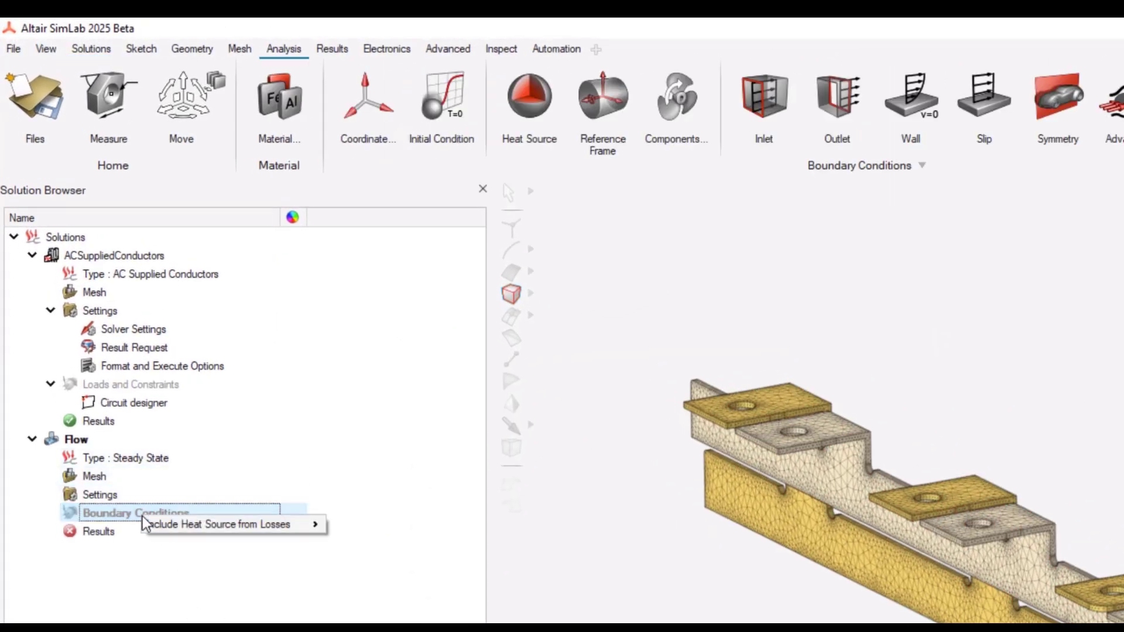
pyautogui.moveTo(216, 537)
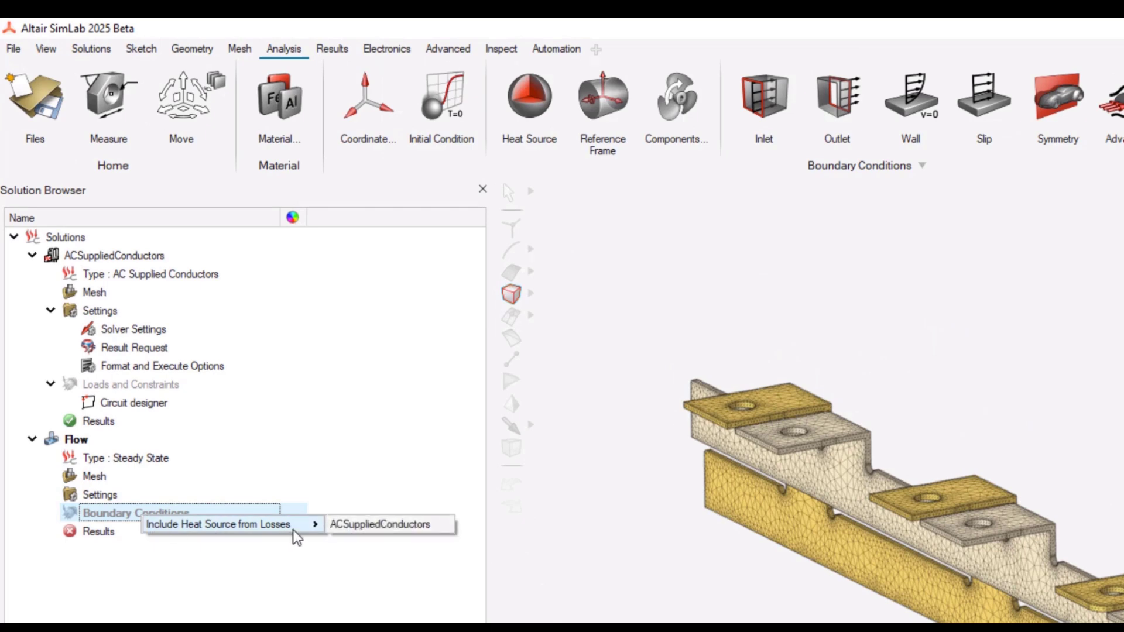
pyautogui.click(447, 533)
# Step: Check the total heat source of the mapped heat loss from the AC solution
pyautogui.click(260, 554)
pyautogui.rightClick(266, 555)
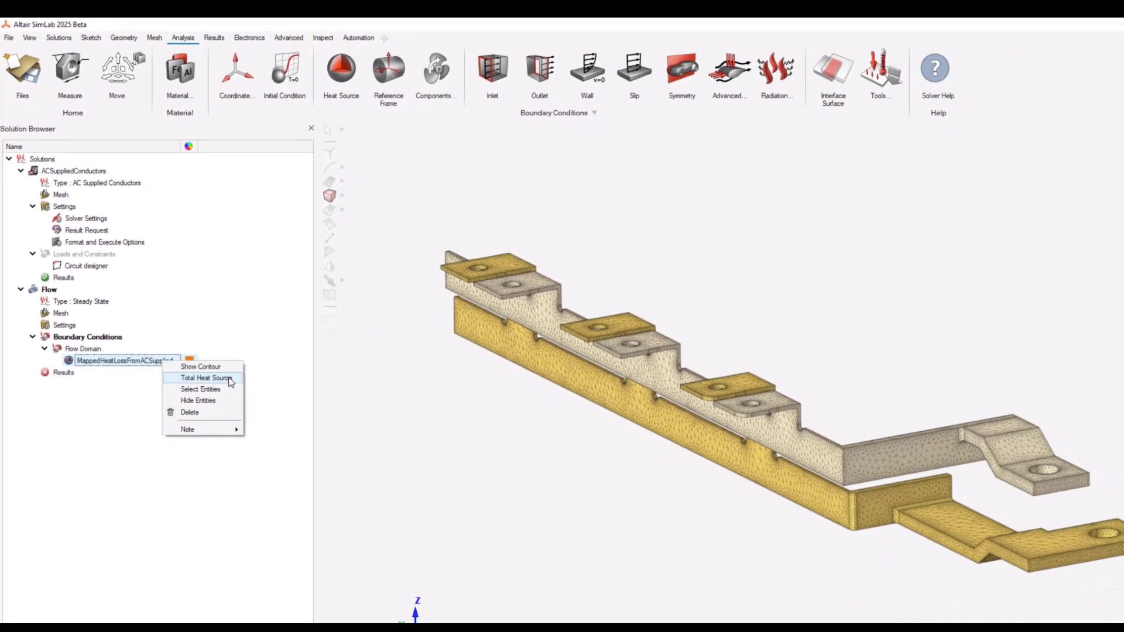
pyautogui.click(320, 577)
pyautogui.click(606, 340)
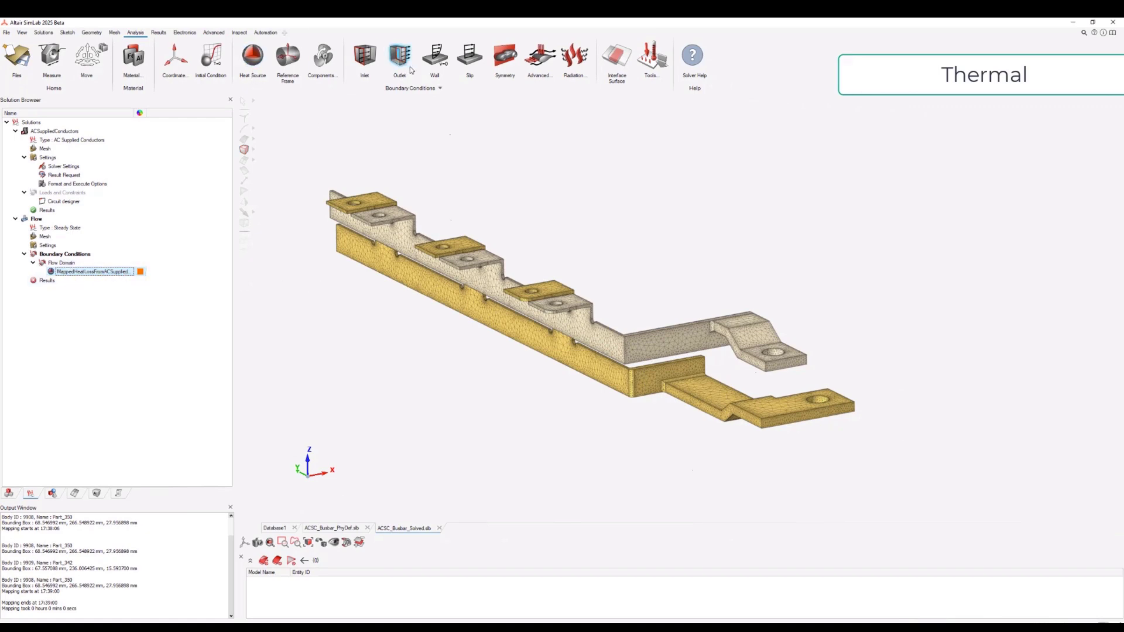
# Step: Add a convection wall on all busbar faces with a heat transfer coefficient of 10 W/(m2*C) and a reference temperature of 20 C
pyautogui.click(436, 60)
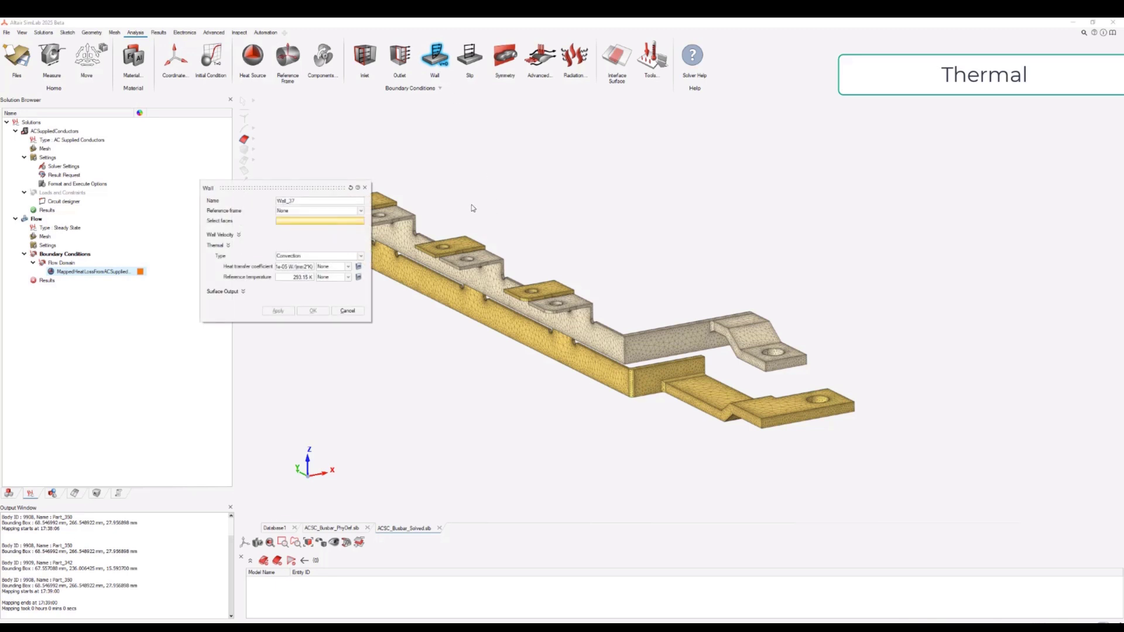
pyautogui.moveTo(306, 138); pyautogui.dragTo(903, 482)
pyautogui.click(1053, 569)
pyautogui.click(1054, 574)
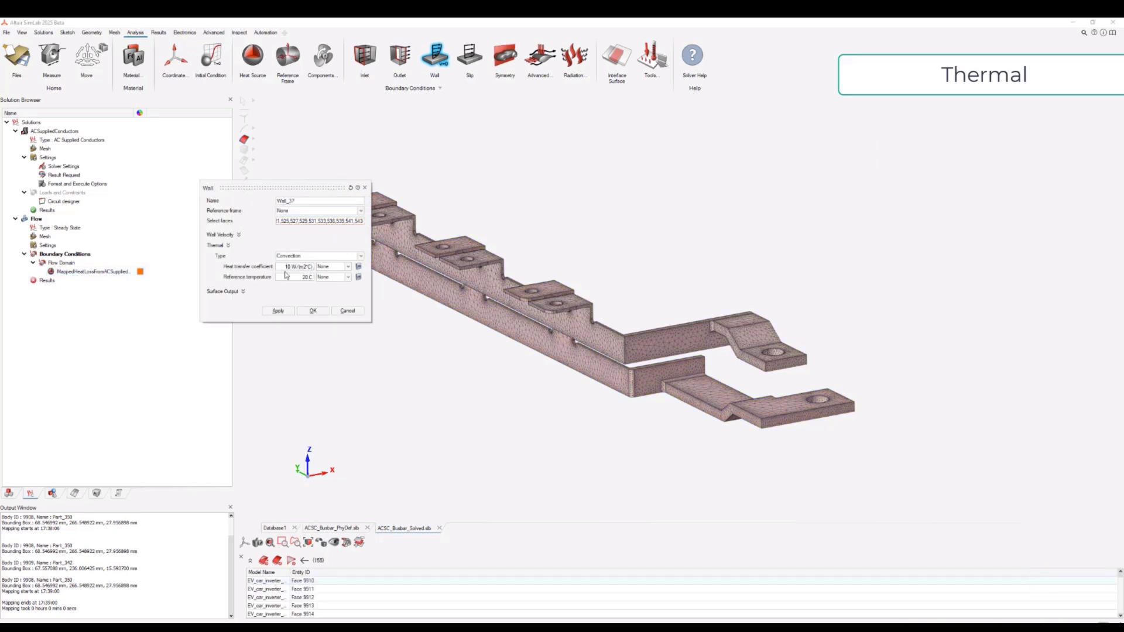
pyautogui.click(314, 311)
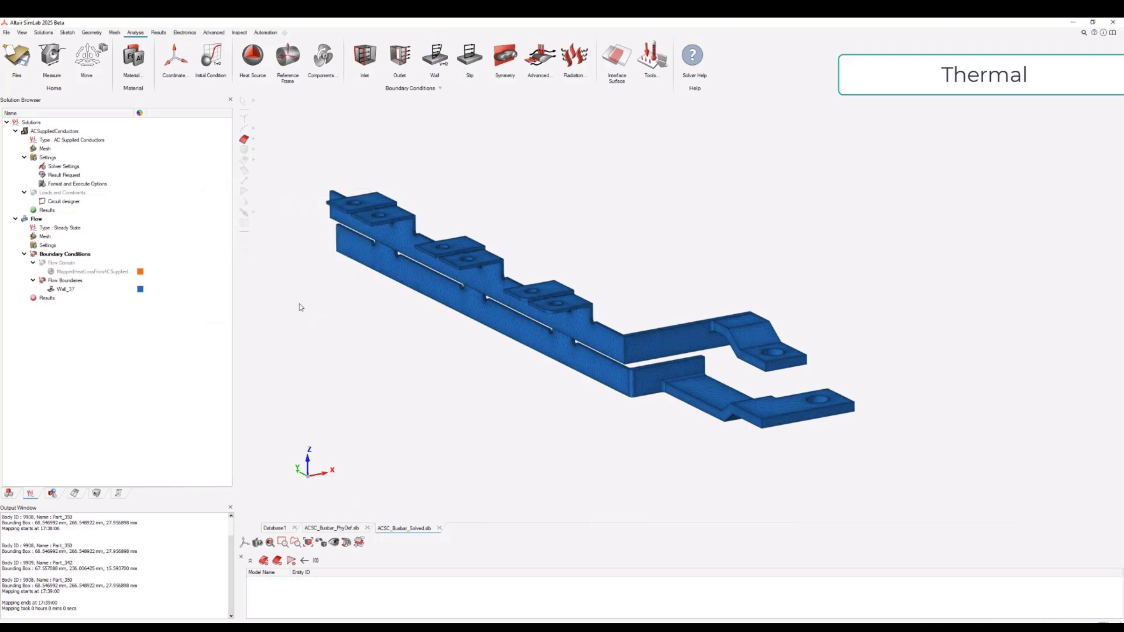
# Step: Review the mapped heat source's bodies and density table without changing them, and highlight the convection wall
pyautogui.click(51, 273)
pyautogui.doubleClick(90, 273)
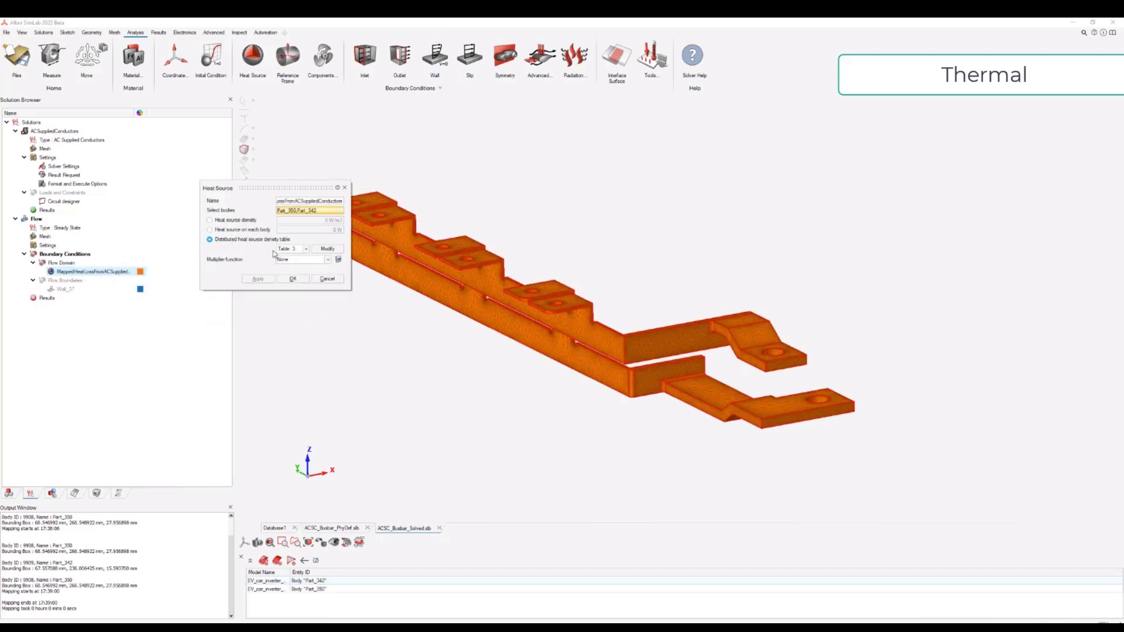
pyautogui.click(327, 279)
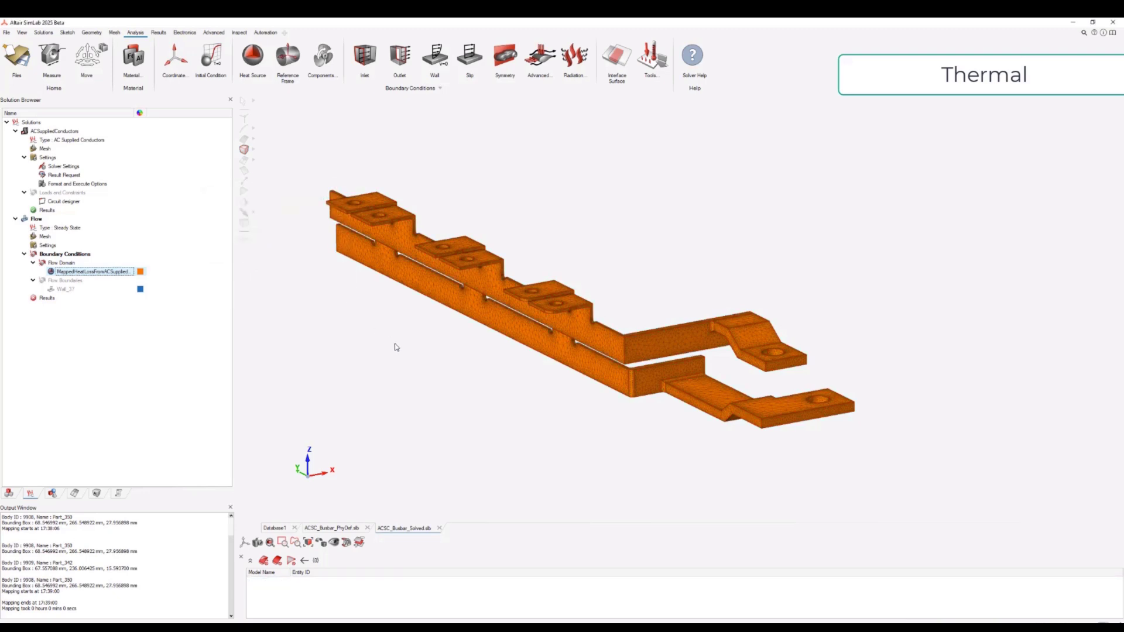
pyautogui.click(66, 289)
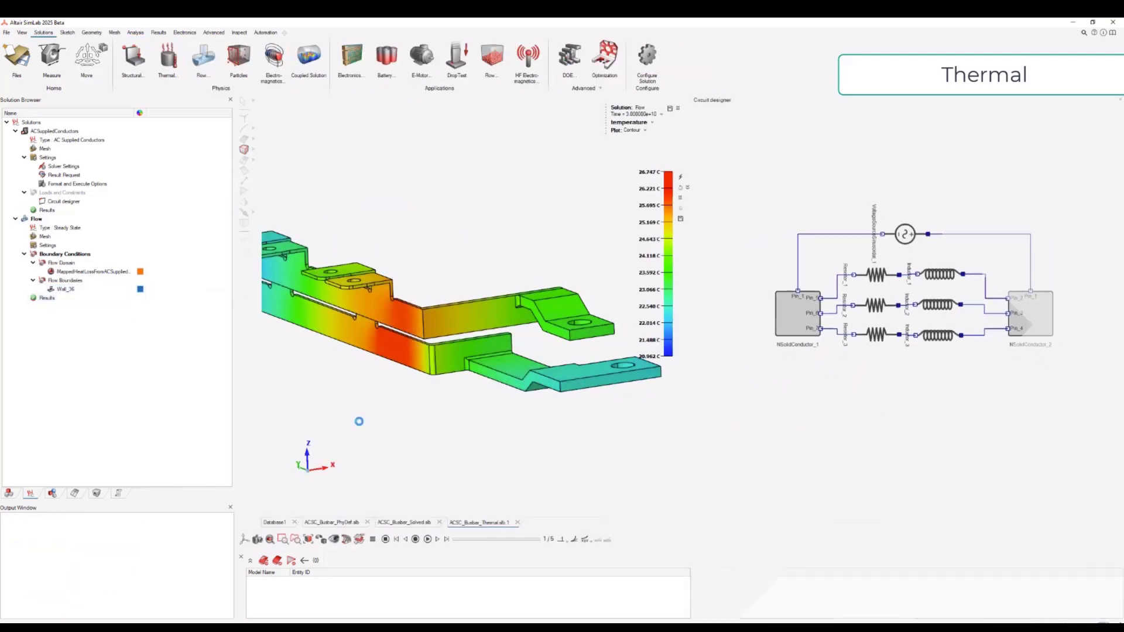
# Step: Close the circuit designer and examine the temperature contour over the busbars up close
pyautogui.moveTo(484, 350); pyautogui.dragTo(546, 354, button='right')
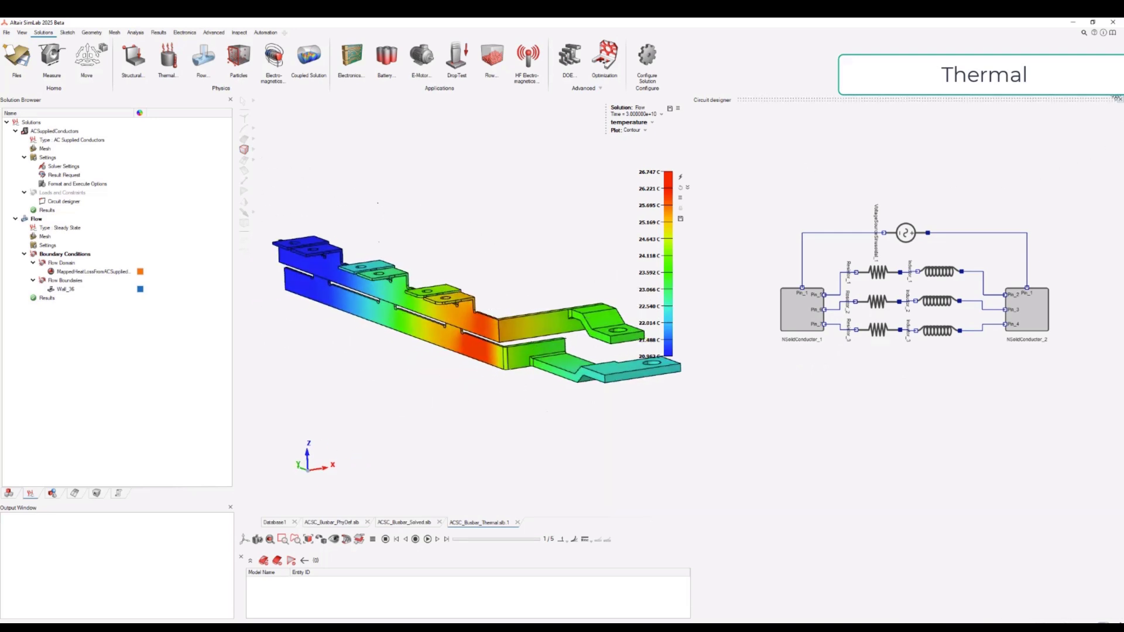
pyautogui.click(1119, 101)
pyautogui.moveTo(747, 283); pyautogui.dragTo(574, 293, button='right')
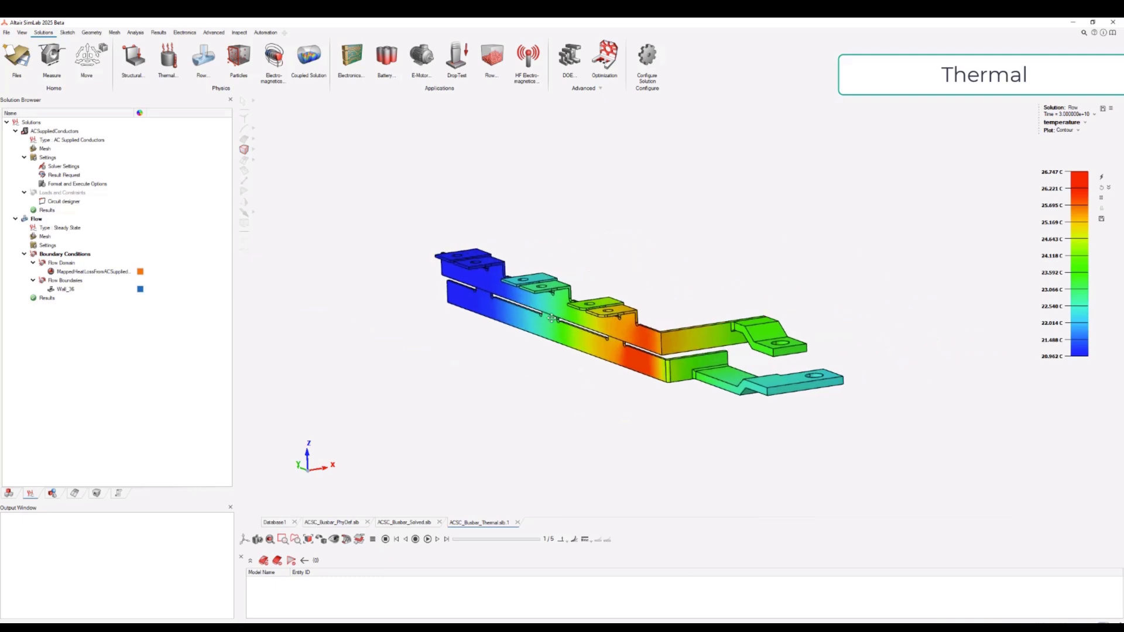
pyautogui.scroll(3, 567, 297)
pyautogui.moveTo(562, 299); pyautogui.dragTo(513, 290, button='middle')
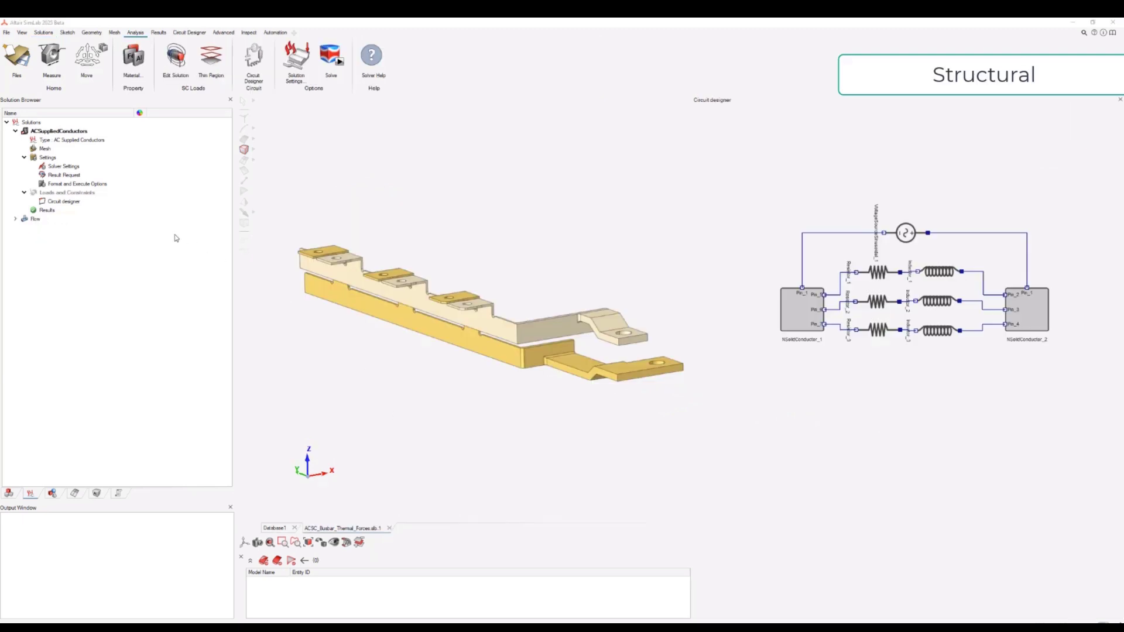
# Step: Create a Linear Static stress solution named StaticStressAnalysis with the OptiStruct solver on Part_350 and Part_342
pyautogui.click(44, 32)
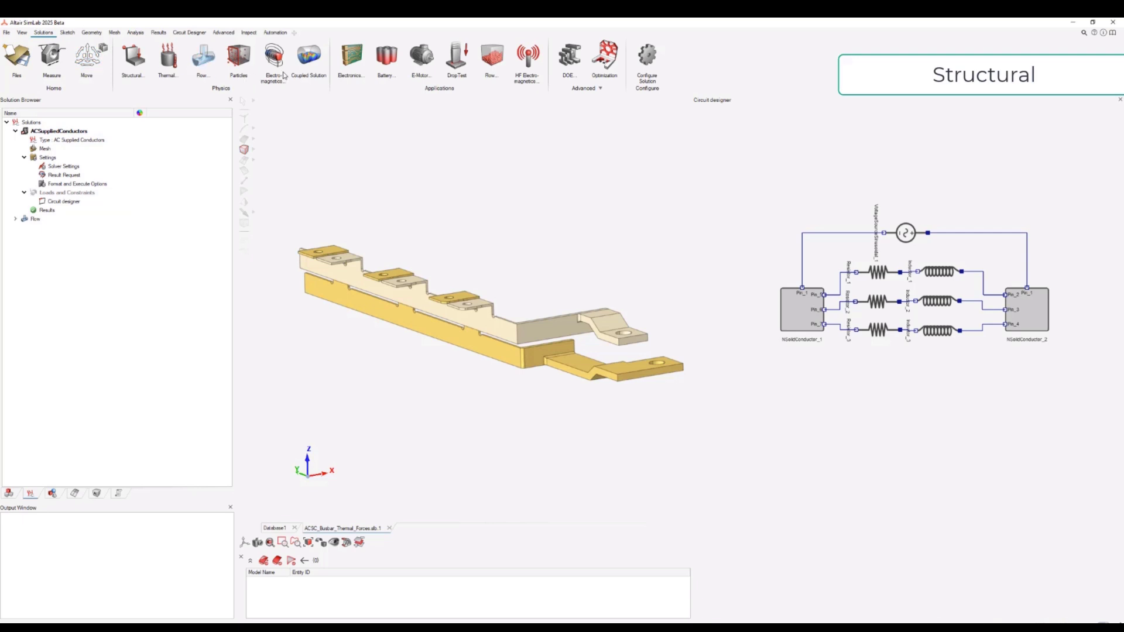
pyautogui.click(136, 63)
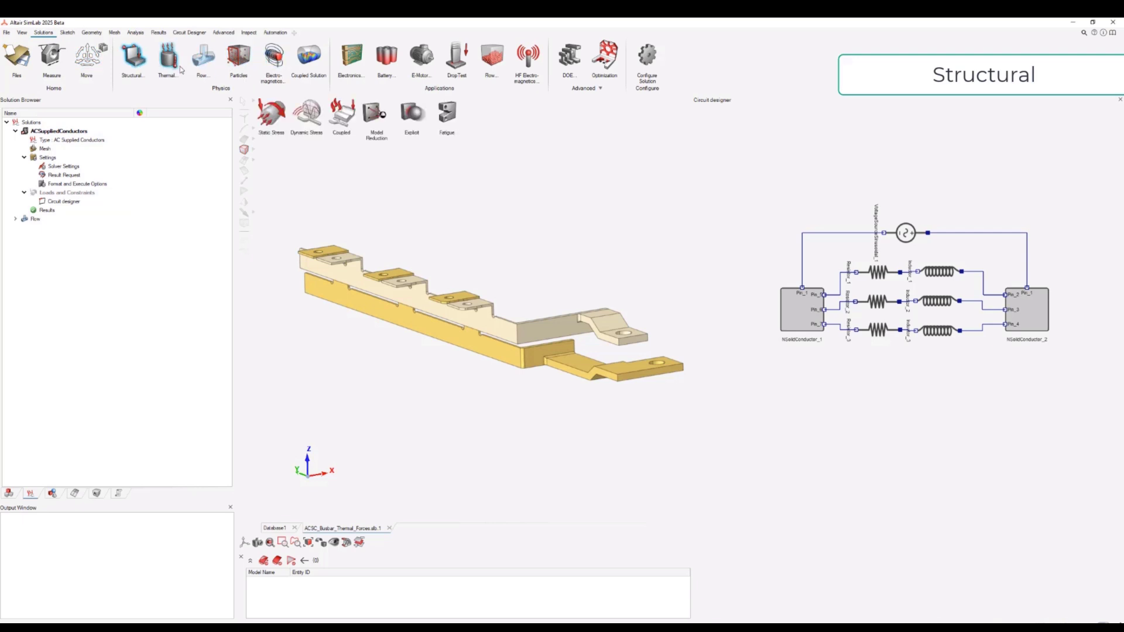
pyautogui.click(281, 111)
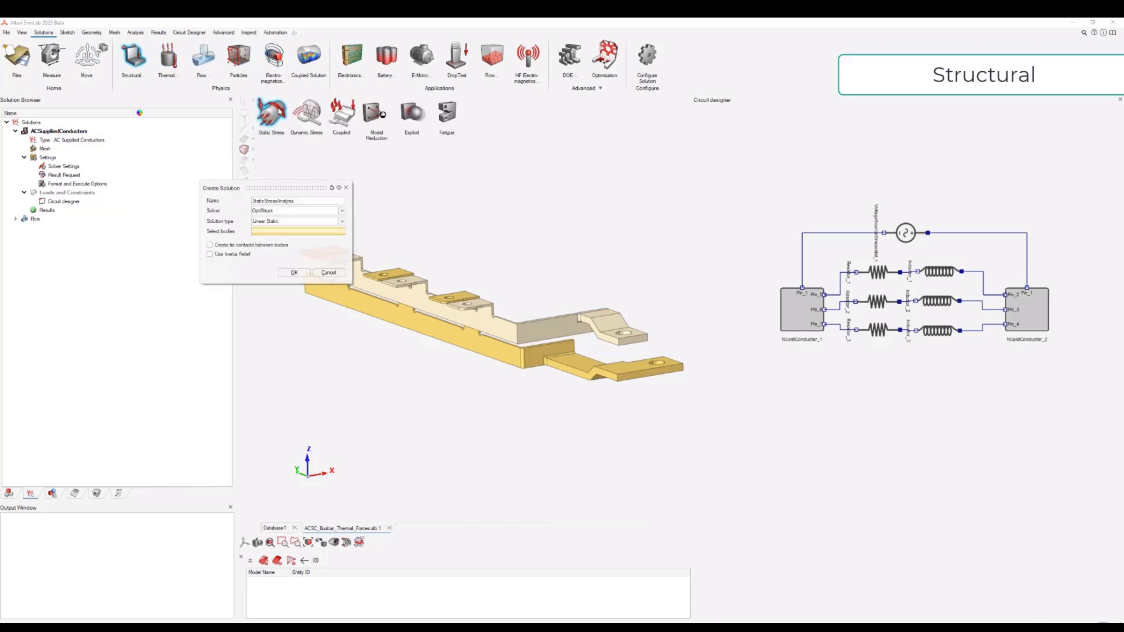
pyautogui.moveTo(427, 245); pyautogui.dragTo(472, 370)
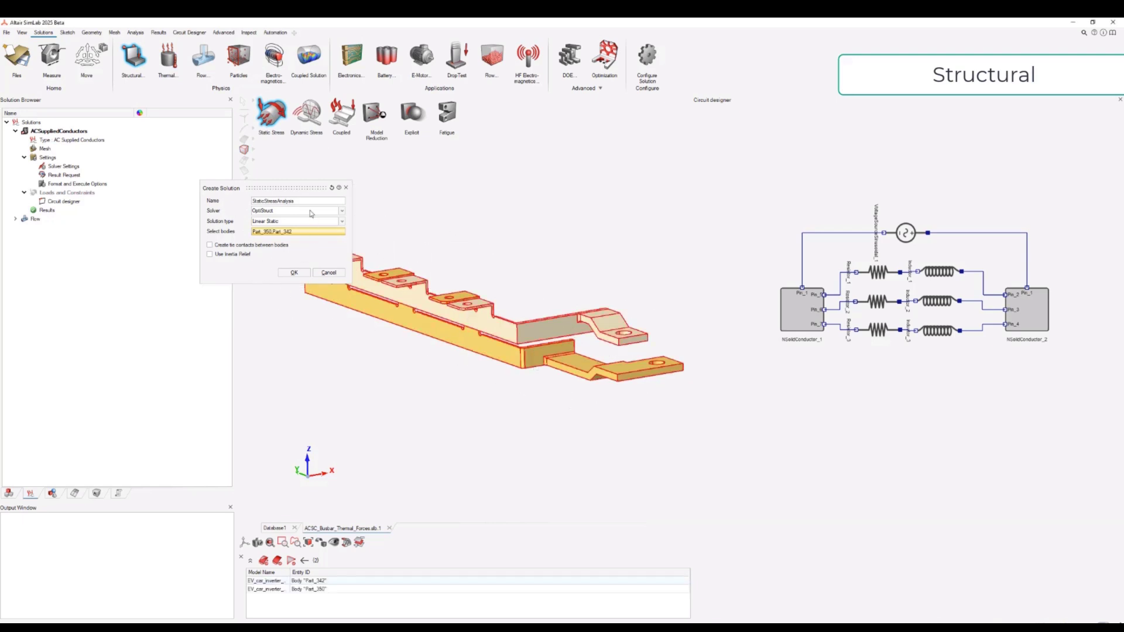
pyautogui.click(294, 273)
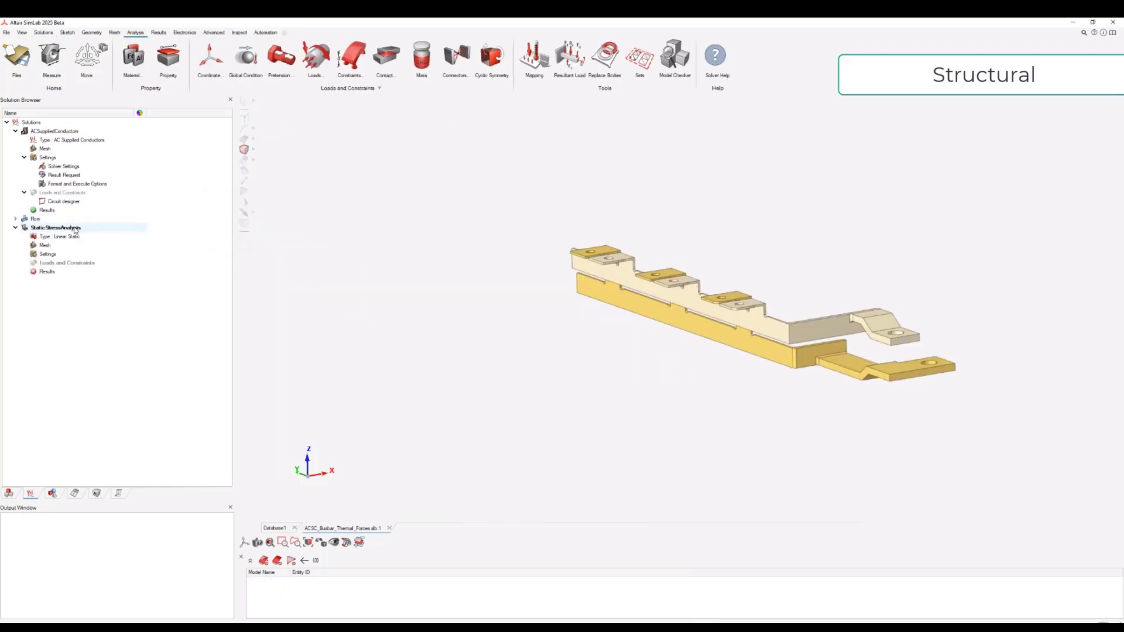
# Step: Review the AC solution's result request for the Laplace force computation without changing it
pyautogui.click(68, 176)
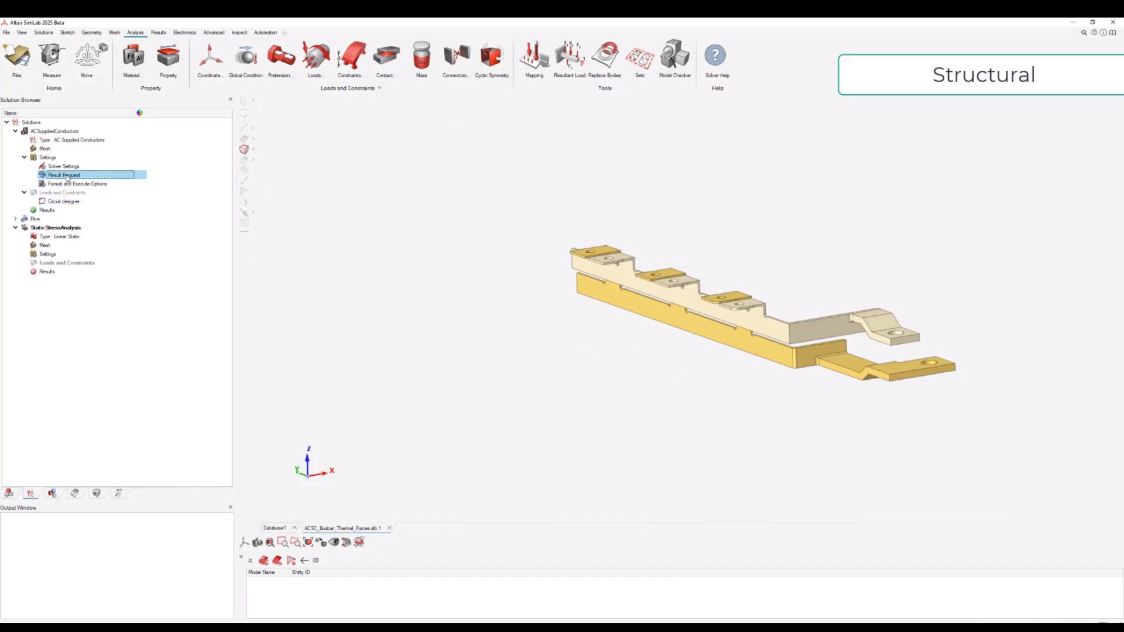
pyautogui.doubleClick(67, 175)
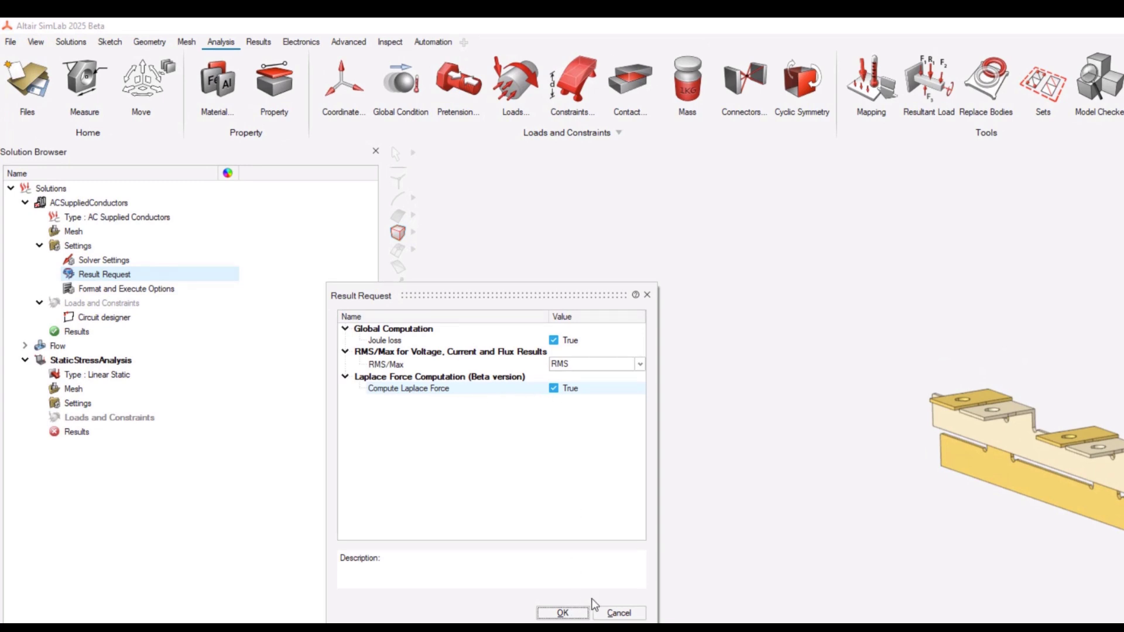
pyautogui.click(619, 612)
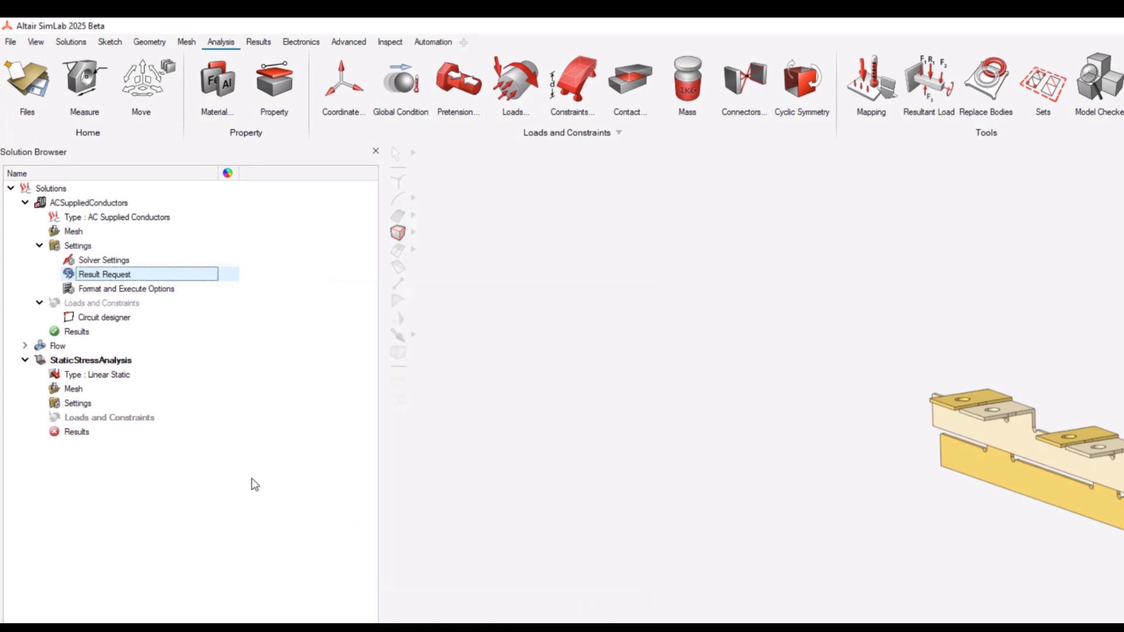
# Step: Include the forces of the ACSuppliedConductors solution in the static stress analysis loads
pyautogui.rightClick(102, 418)
pyautogui.moveTo(159, 452)
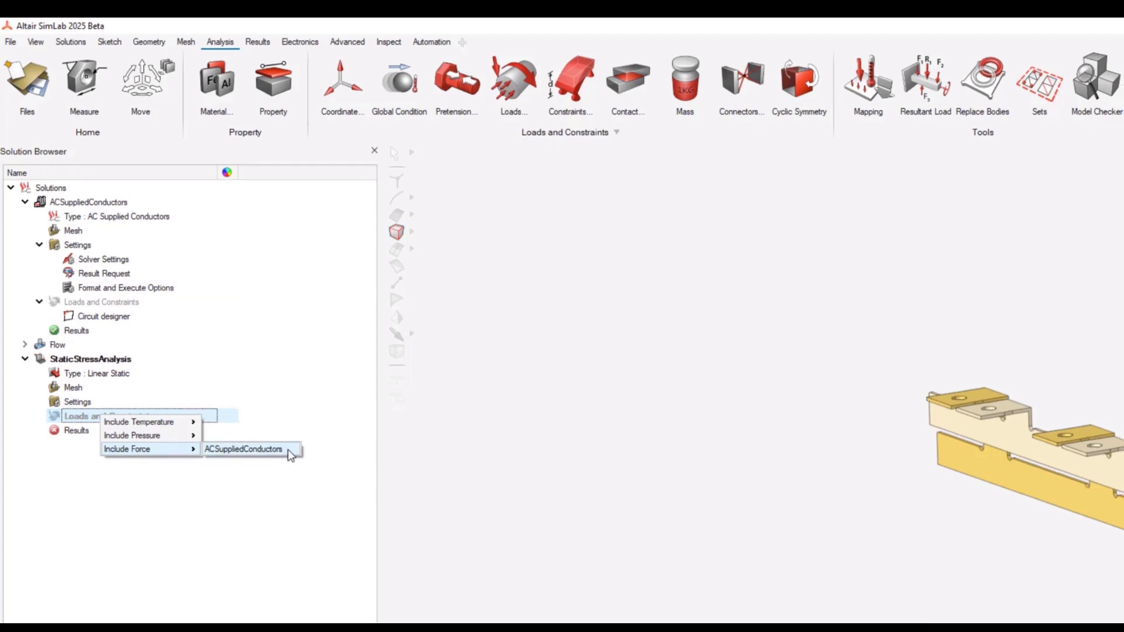
pyautogui.click(289, 454)
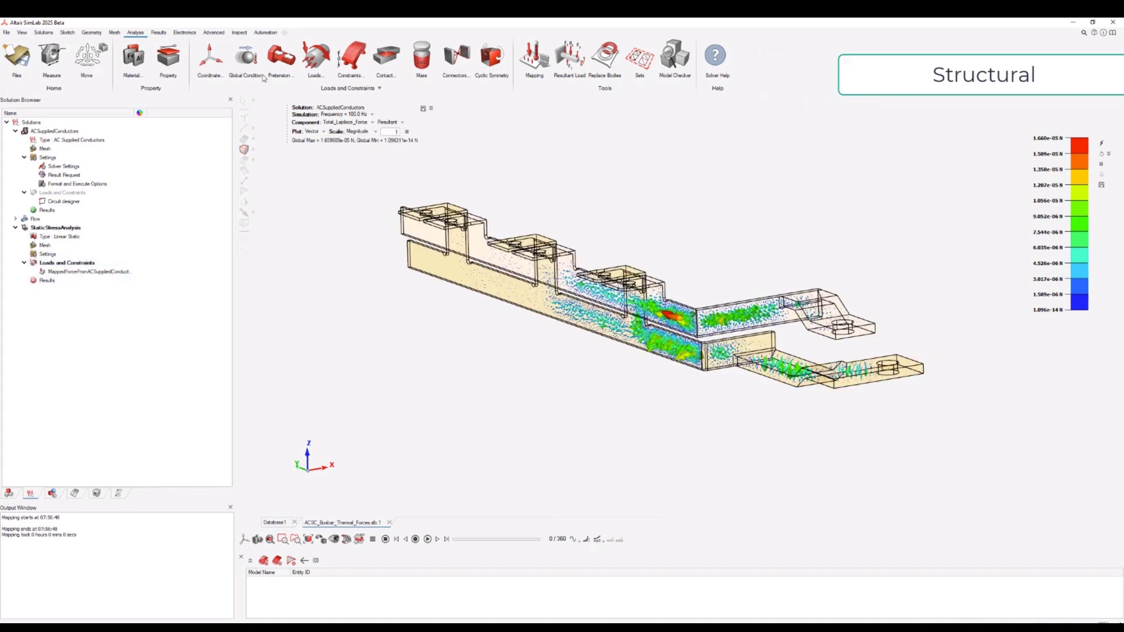
# Step: Hide the Laplace force vector plot and the mapped force load so that only the meshed busbars are displayed
pyautogui.click(350, 60)
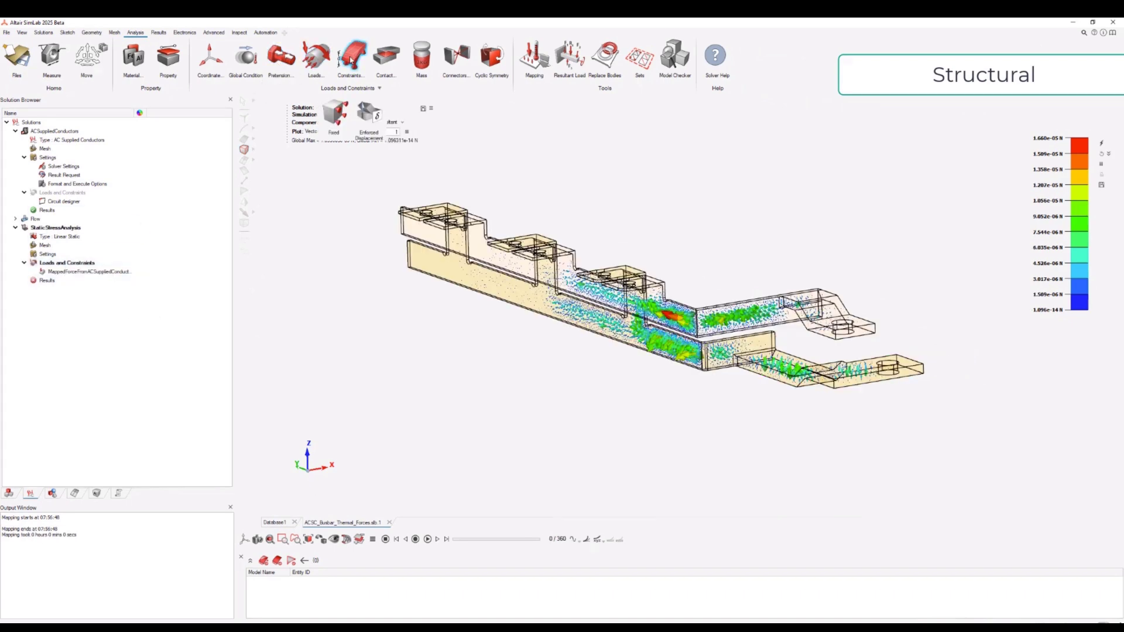
pyautogui.rightClick(342, 181)
pyautogui.click(378, 257)
pyautogui.click(43, 272)
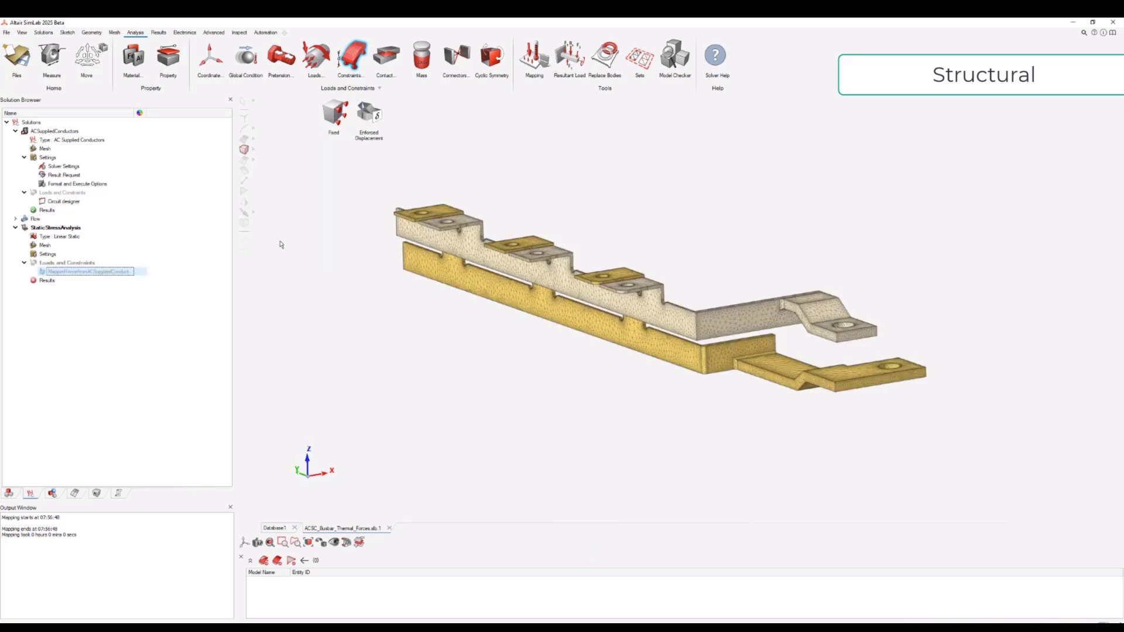
# Step: Apply a fixed constraint in X, Y and Z displacement to the cylindrical faces of all bolt holes on both busbars
pyautogui.click(335, 114)
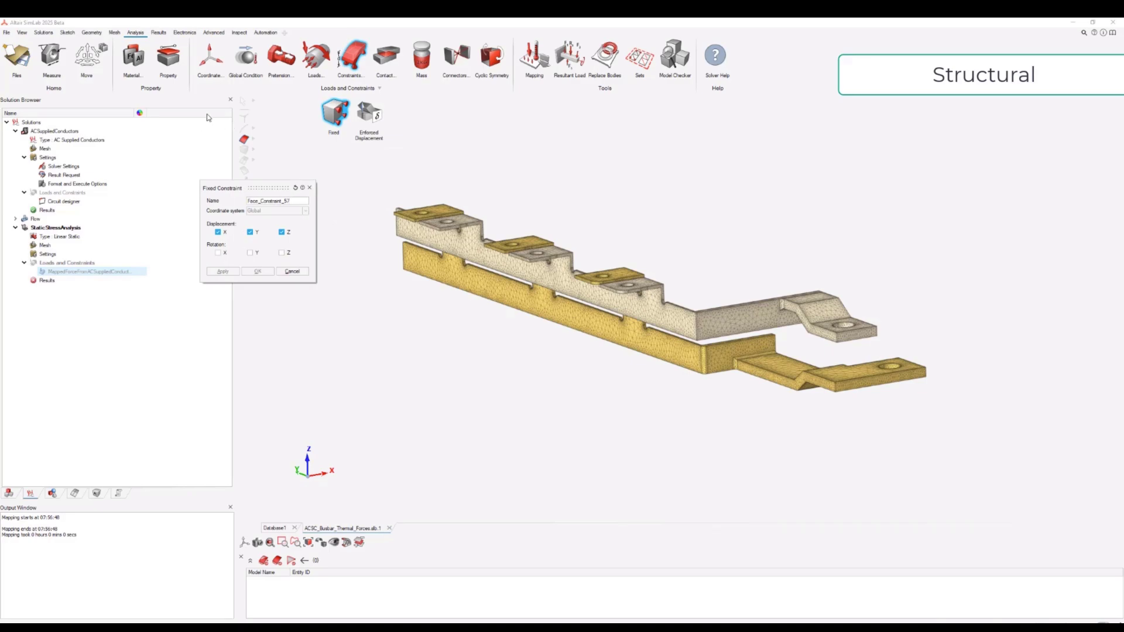
pyautogui.click(251, 139)
pyautogui.click(271, 141)
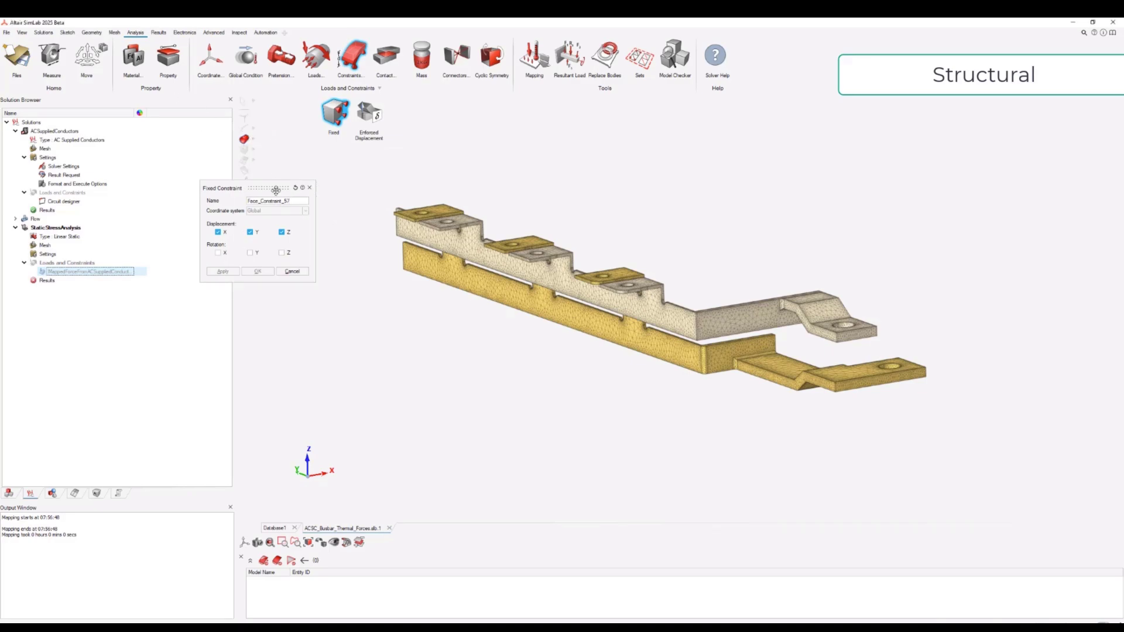
pyautogui.scroll(8, 423, 211)
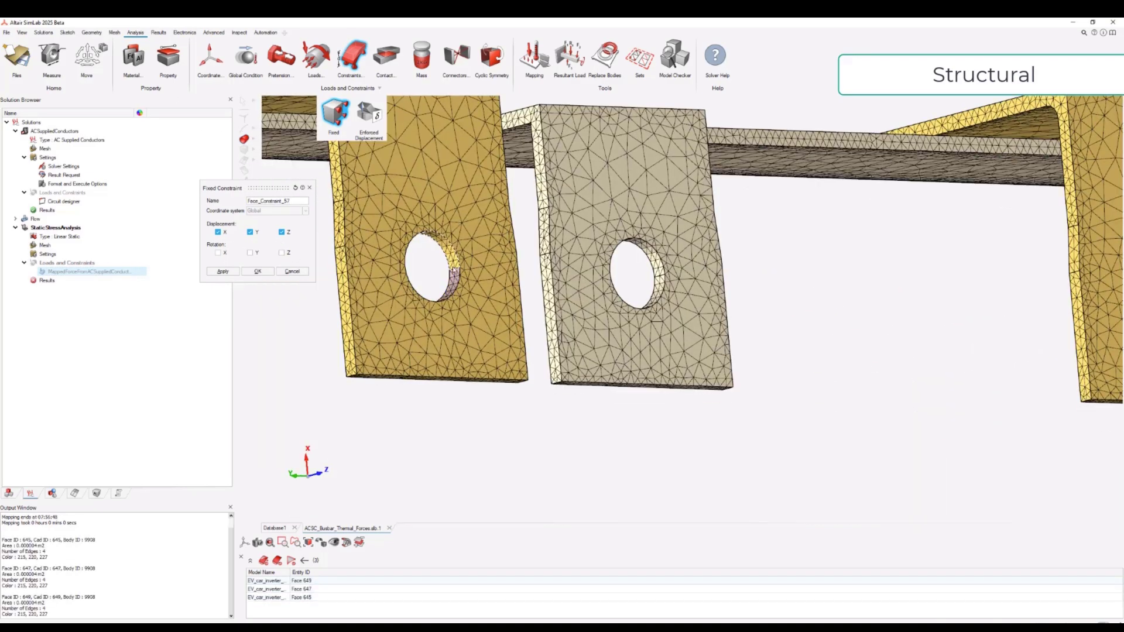
pyautogui.click(453, 270)
pyautogui.moveTo(454, 269); pyautogui.dragTo(712, 367, button='middle')
pyautogui.scroll(-5, 657, 356)
pyautogui.click(692, 495)
pyautogui.click(604, 357)
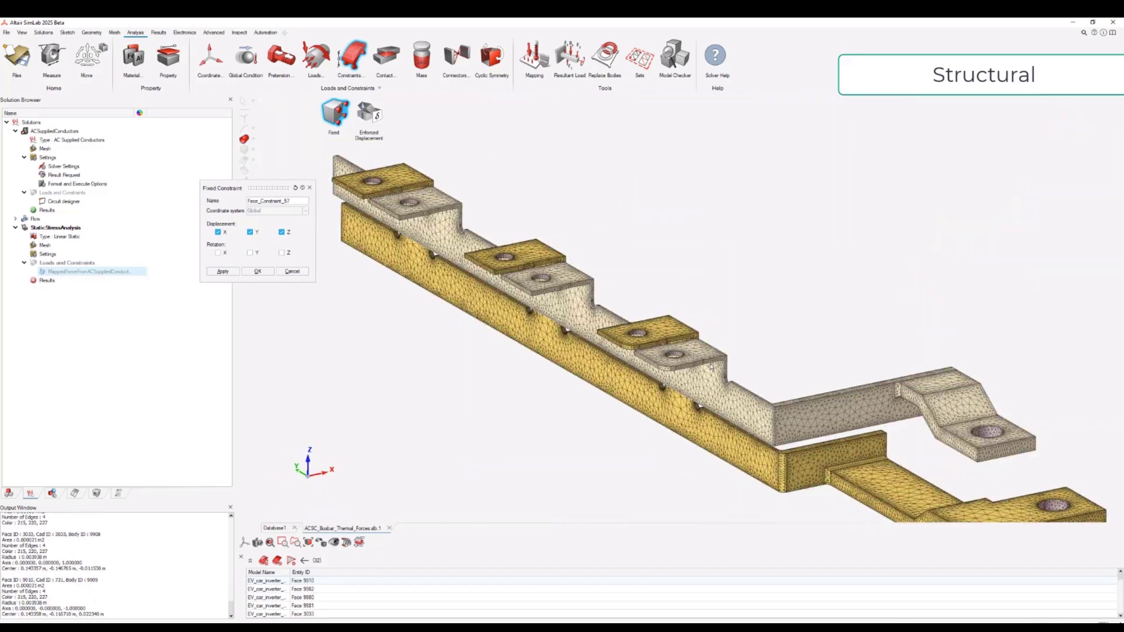
pyautogui.click(258, 271)
pyautogui.scroll(-2, 644, 332)
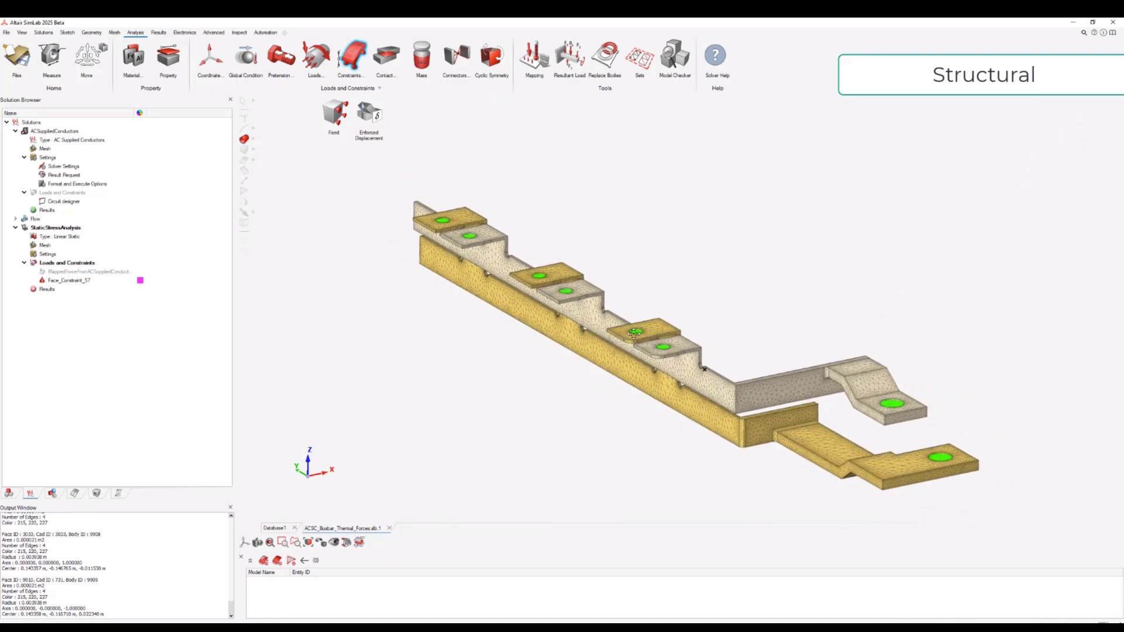
pyautogui.moveTo(644, 332); pyautogui.dragTo(564, 301, button='middle')
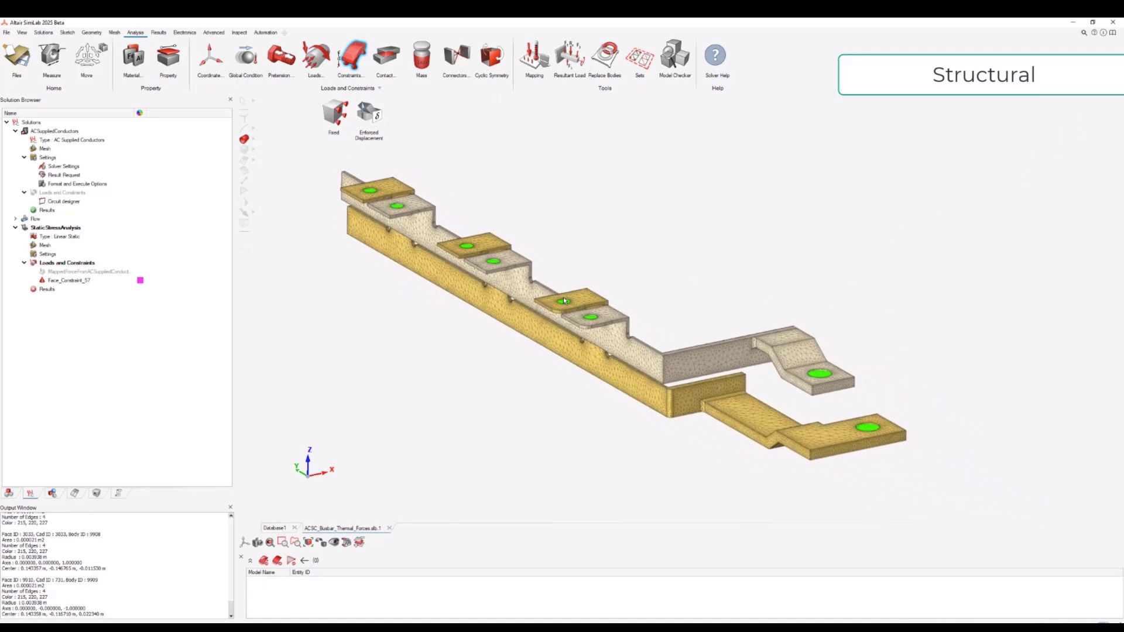
# Step: Compute the static stress results and animate the displacement contour with an increased playback speed
pyautogui.rightClick(65, 294)
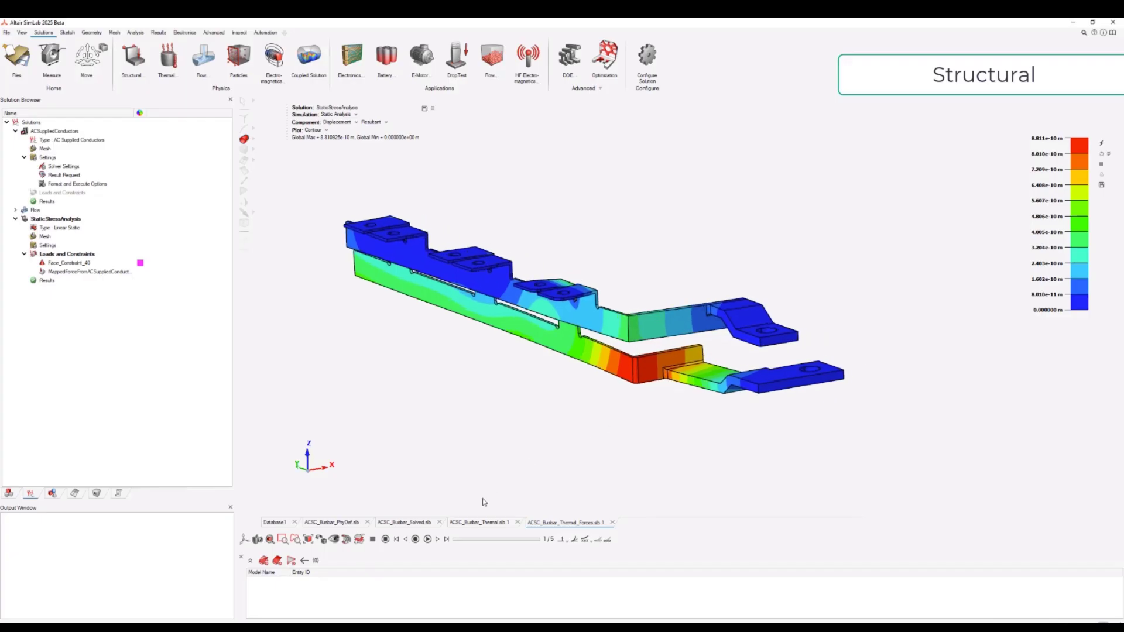
pyautogui.click(428, 540)
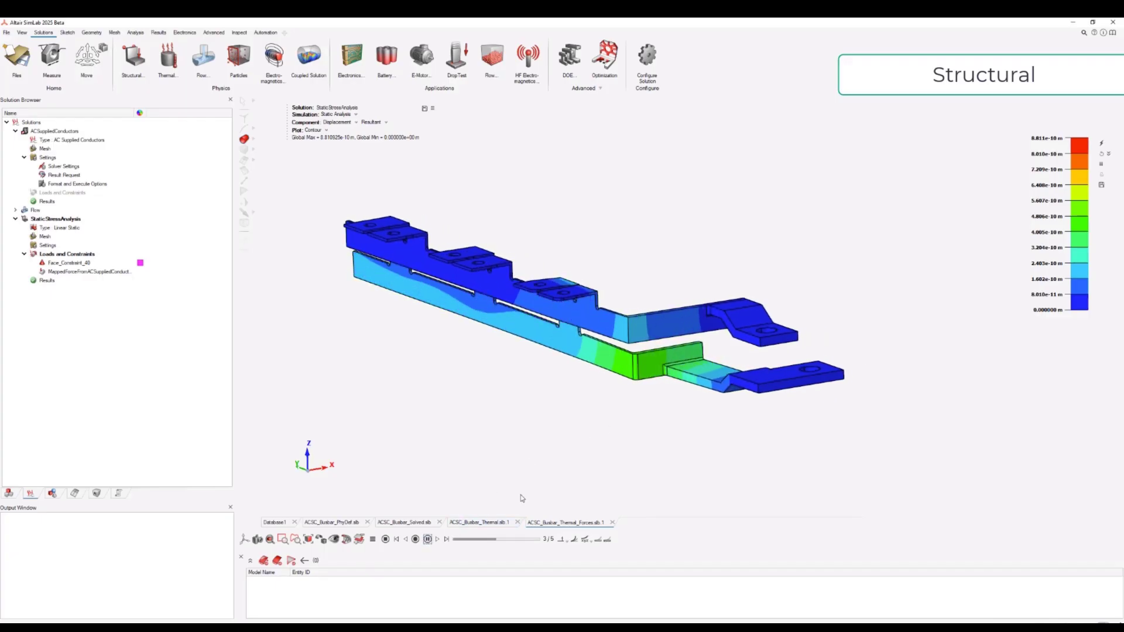
pyautogui.click(373, 540)
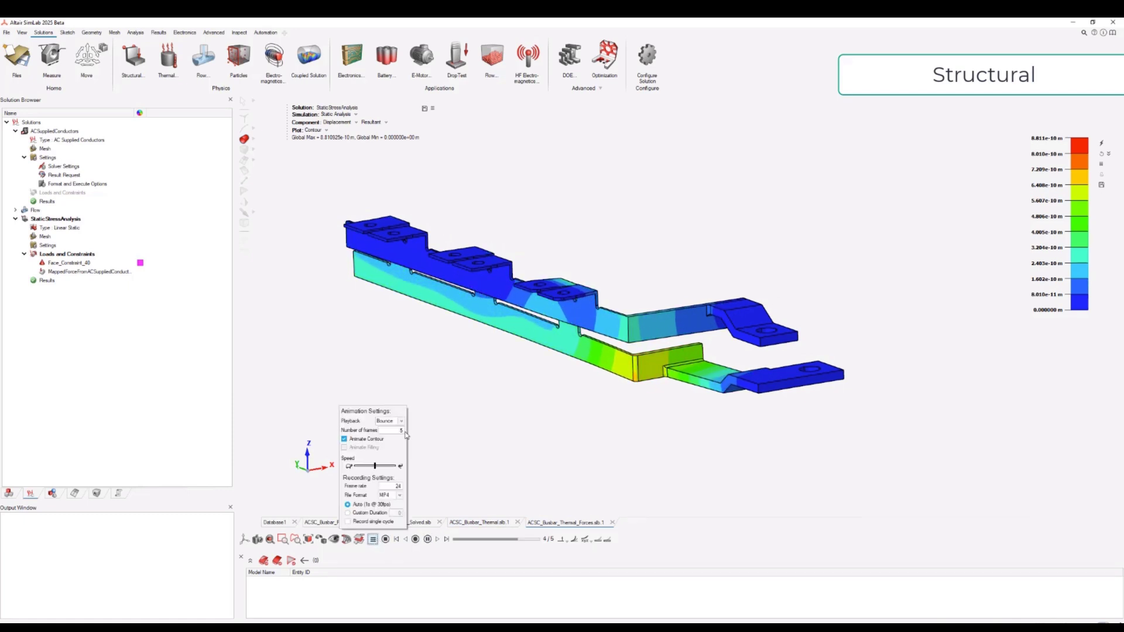
pyautogui.moveTo(380, 469); pyautogui.dragTo(387, 468)
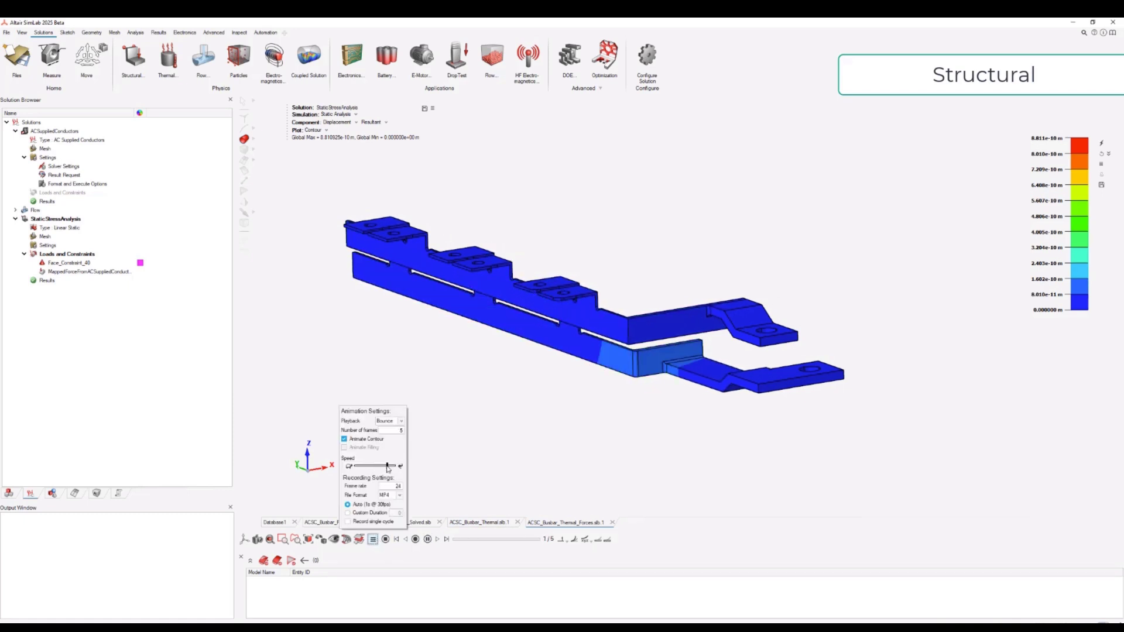
pyautogui.click(598, 412)
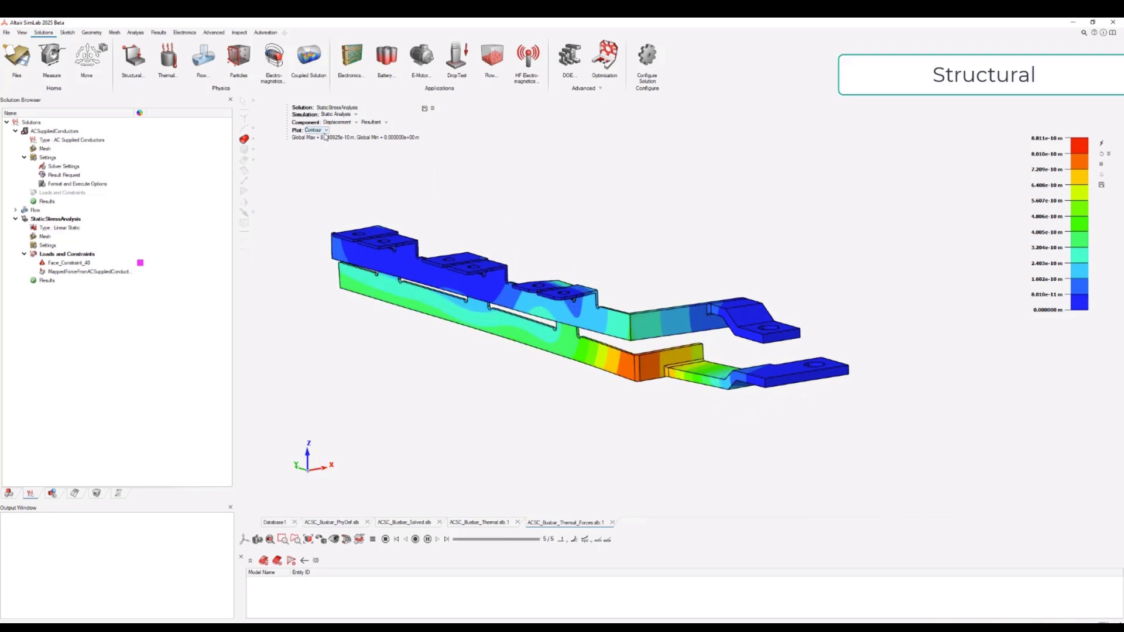
# Step: Display the Element Stresses (2D & 3D) (Gauss) contour and examine the von Mises stress around the bolt holes and bends up close
pyautogui.click(338, 123)
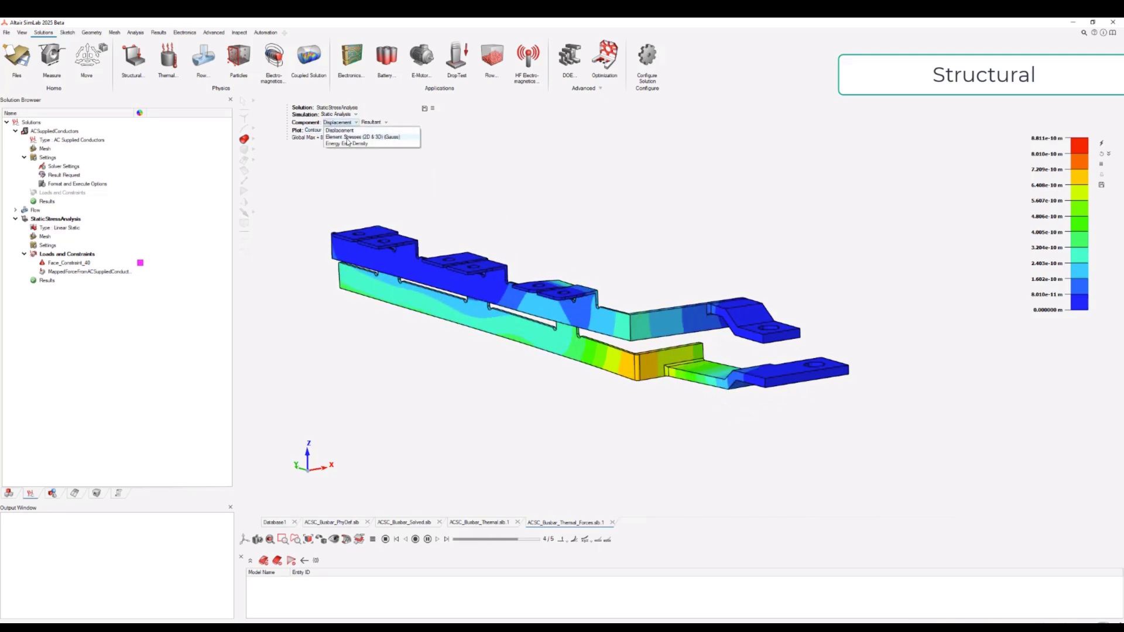
pyautogui.click(348, 137)
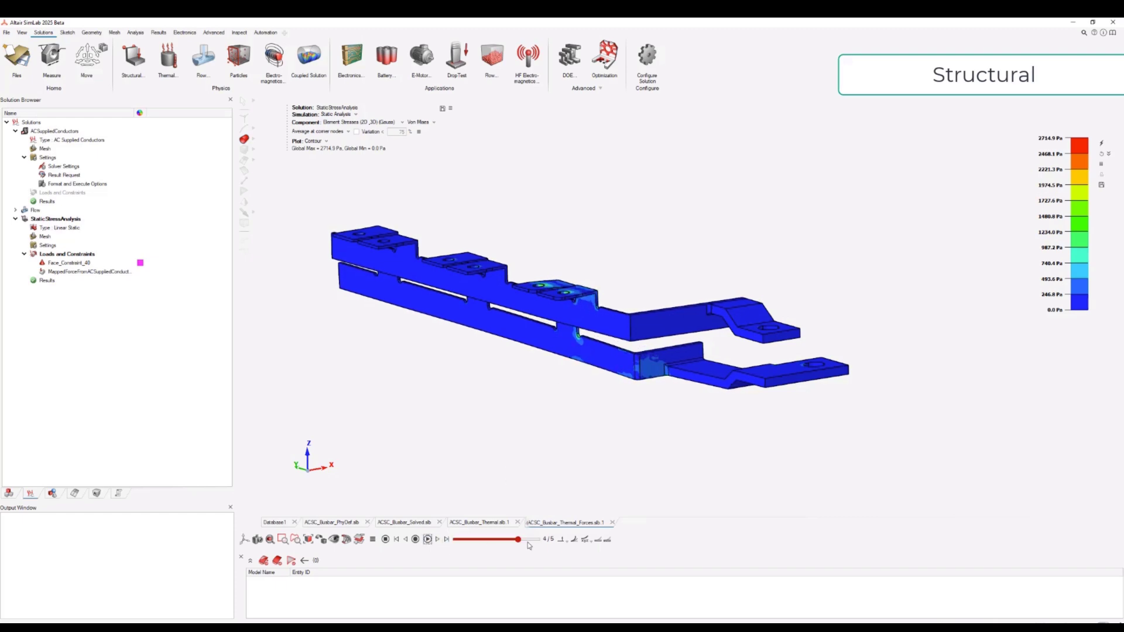
pyautogui.scroll(5, 603, 350)
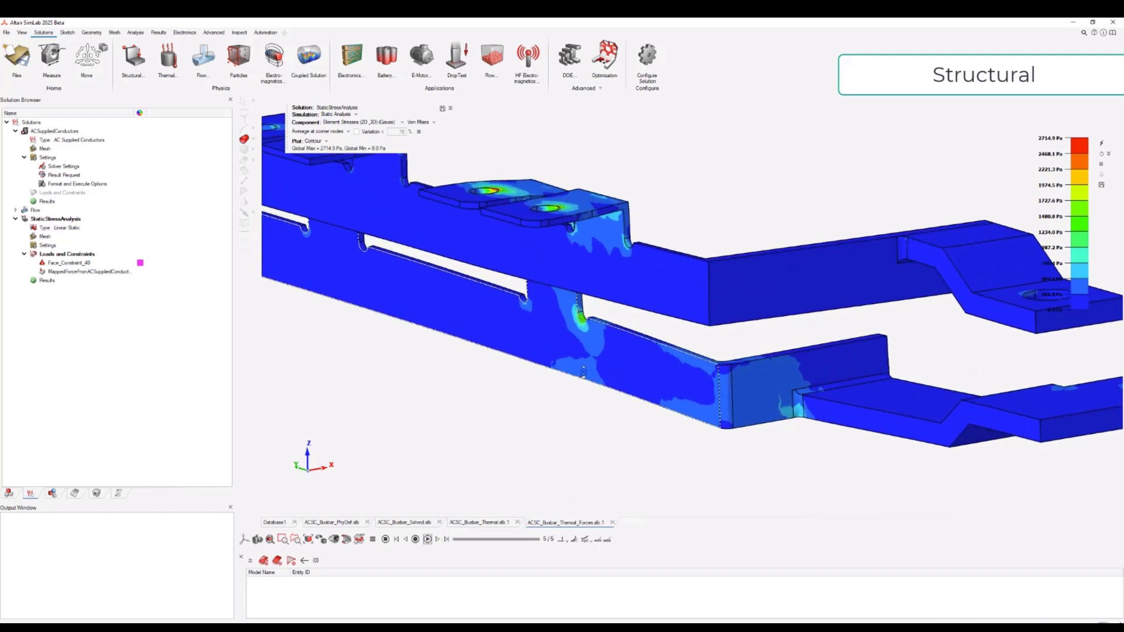
pyautogui.moveTo(602, 349); pyautogui.dragTo(648, 389, button='middle')
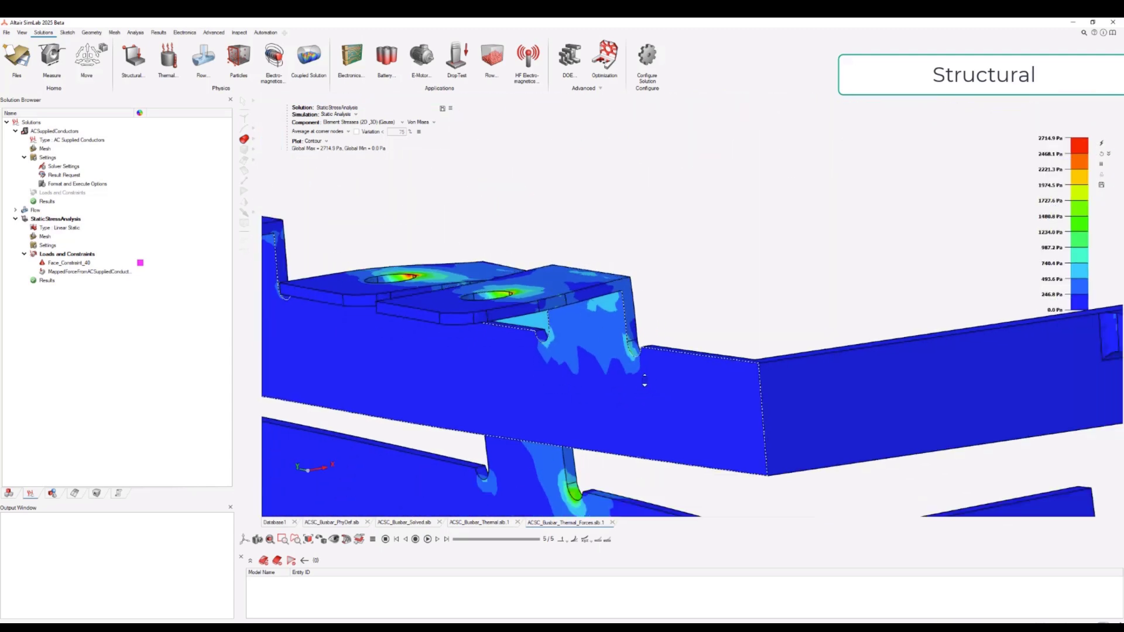